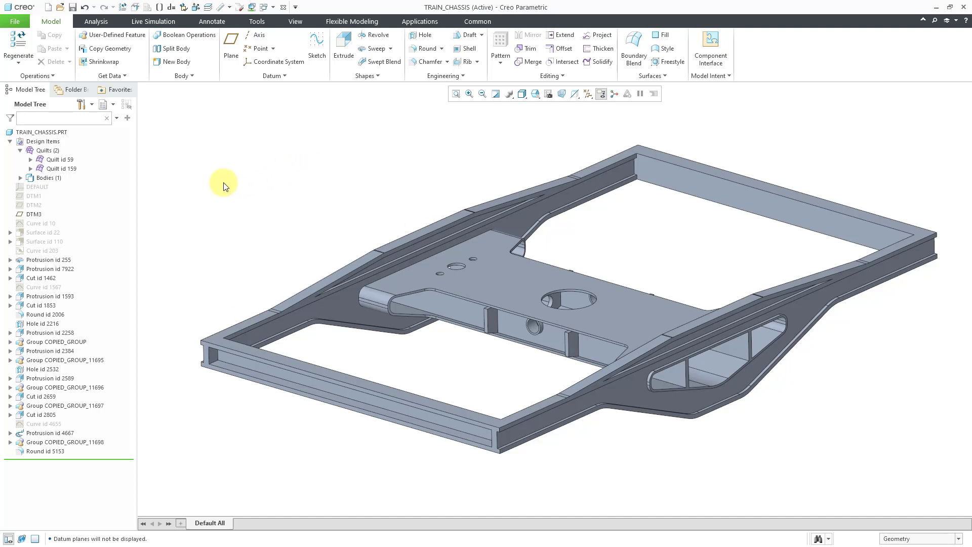
Step: Inspect the feature definition of Protrusion id 255 and leave it without changing anything
left_click(58, 260)
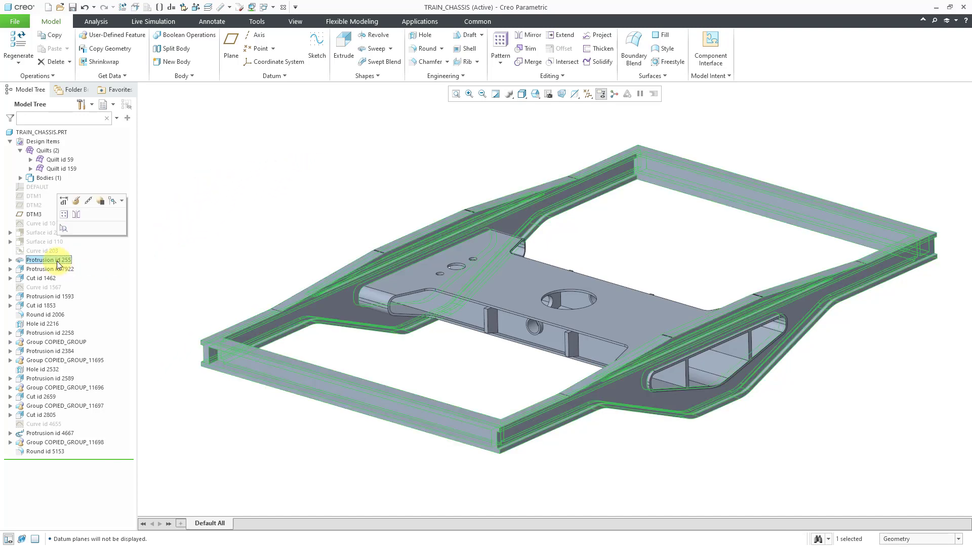
left_click(75, 203)
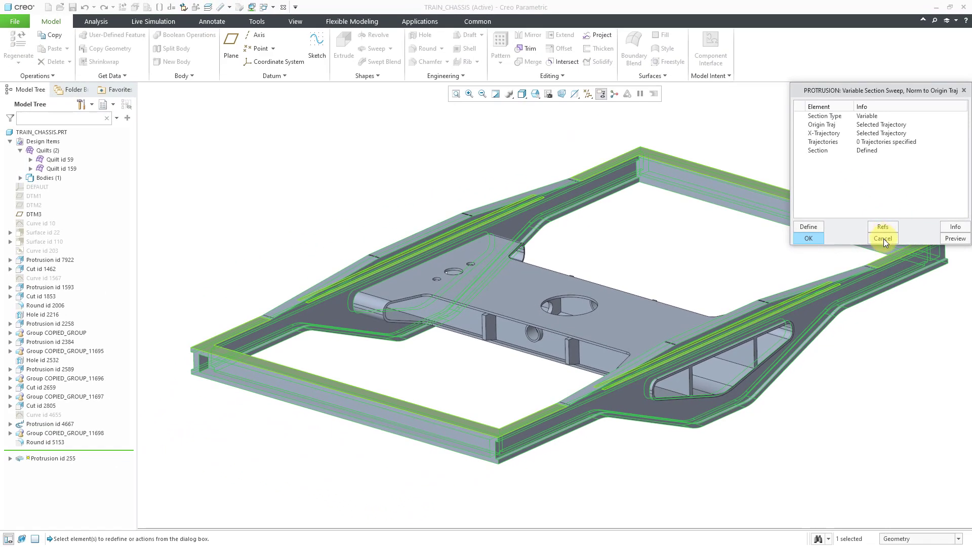
left_click(884, 239)
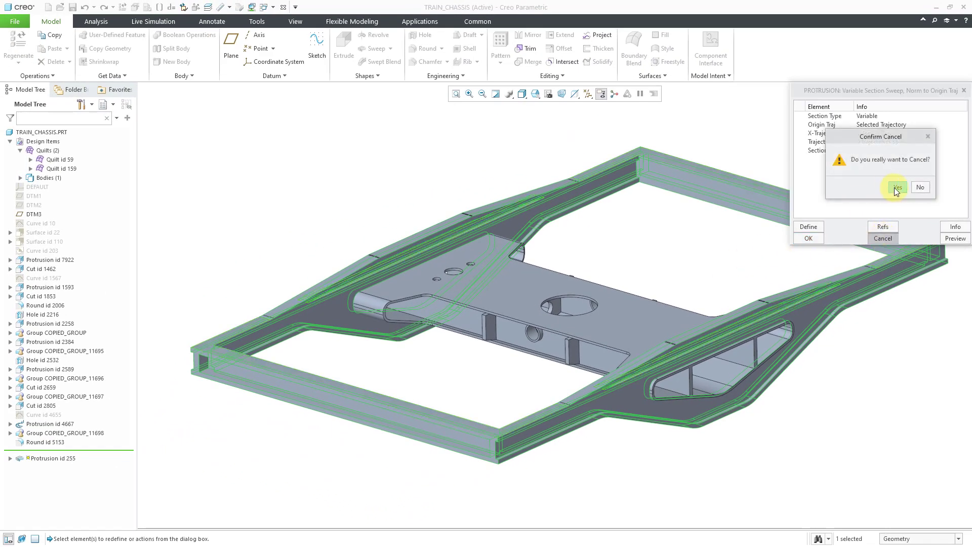
left_click(895, 187)
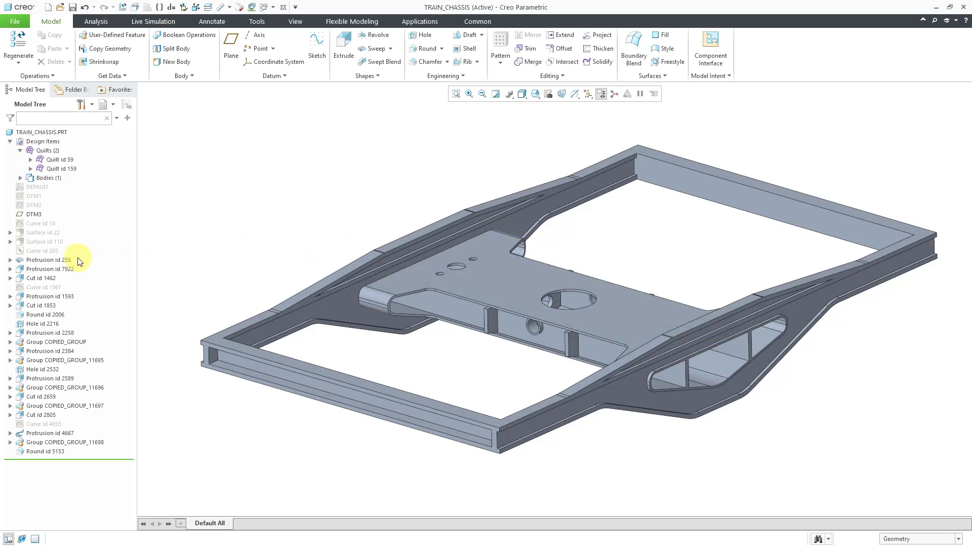
Step: Show the dimensions of Protrusion id 255 at the frame corner and switch them from values to symbolic names
left_click(64, 260)
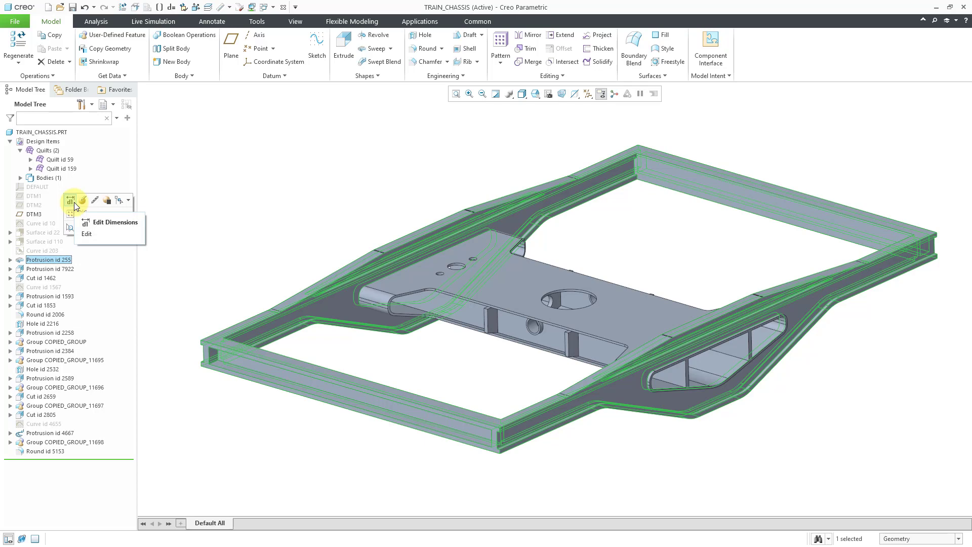
left_click(70, 201)
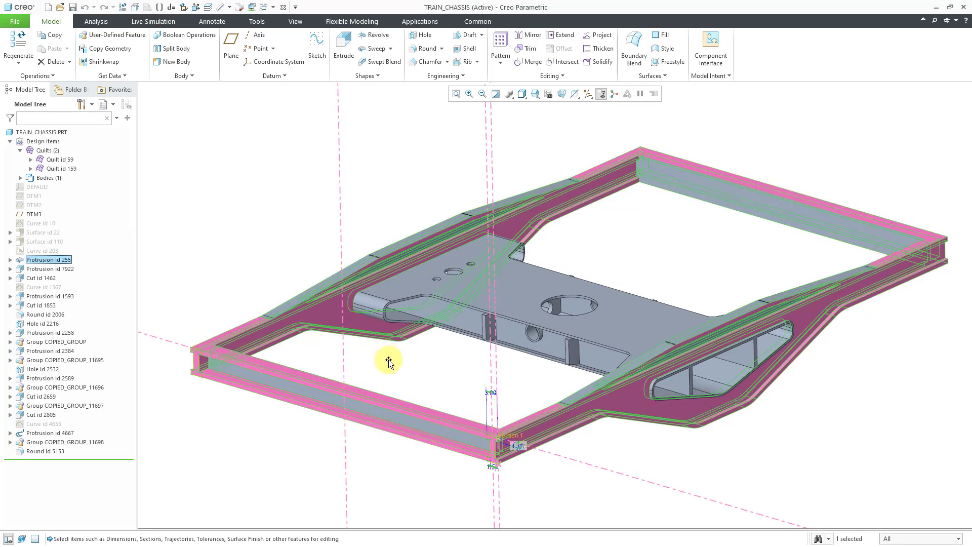
scroll(445, 289, "up", 3)
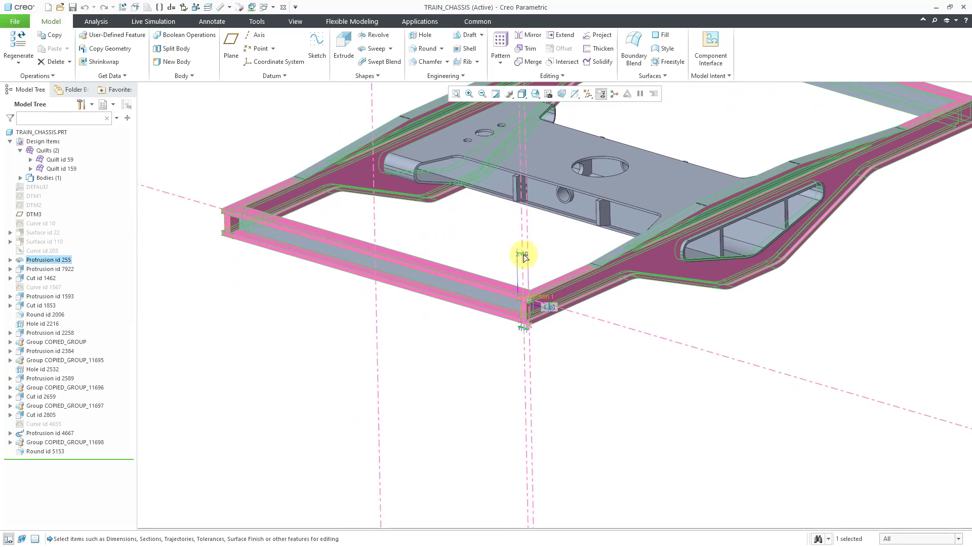
scroll(523, 345, "up", 2)
scroll(523, 345, "up", 2)
scroll(516, 325, "up", 2)
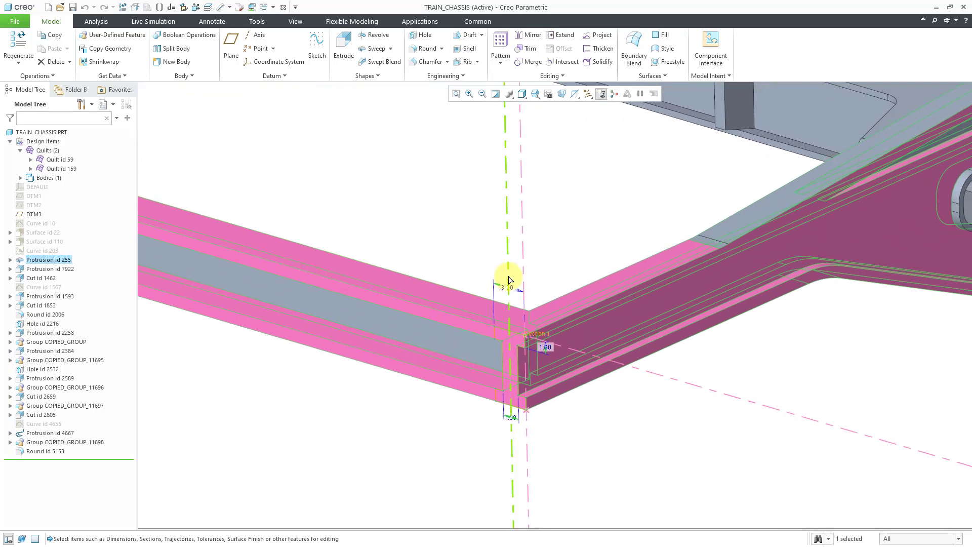
scroll(528, 319, "up", 3)
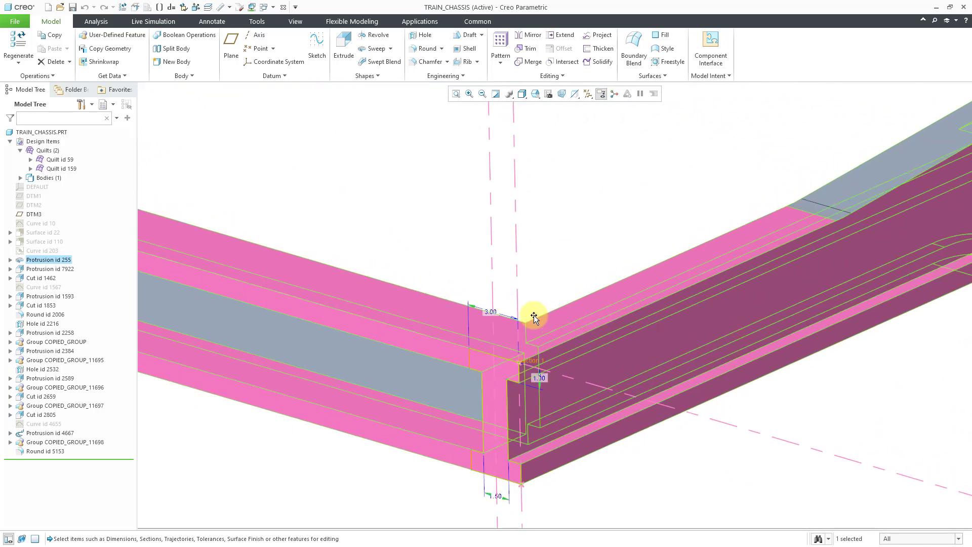
middle_click_drag(530, 310, 518, 266, "shift")
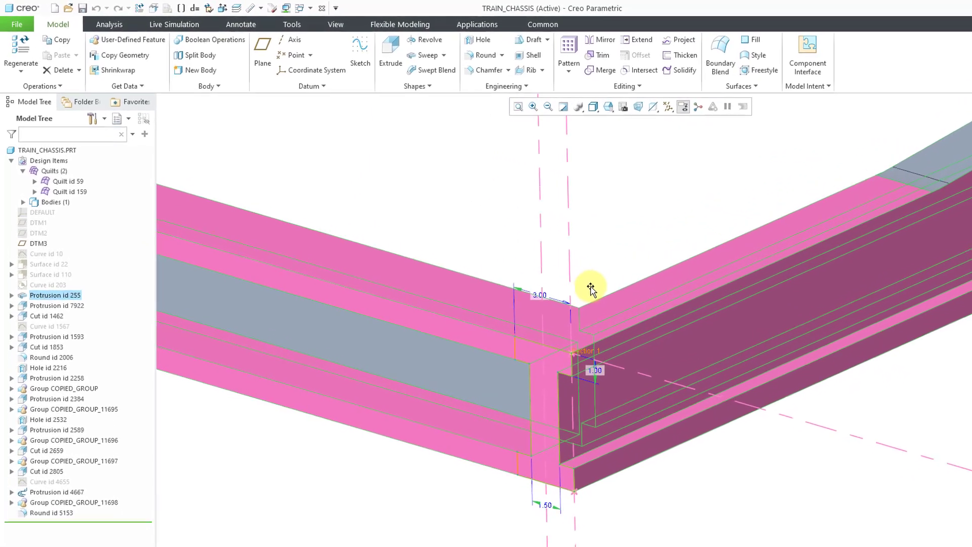
middle_click_drag(591, 286, 591, 282)
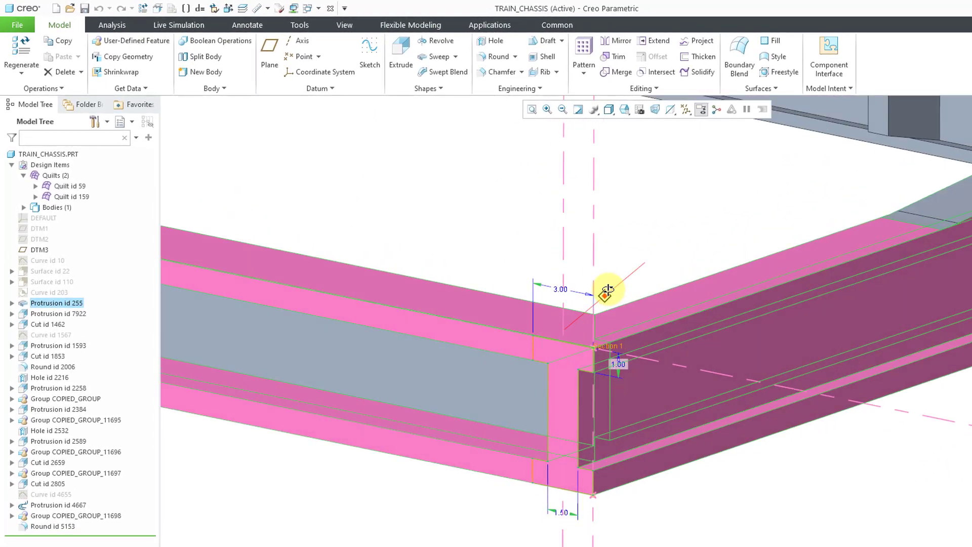
left_click(299, 28)
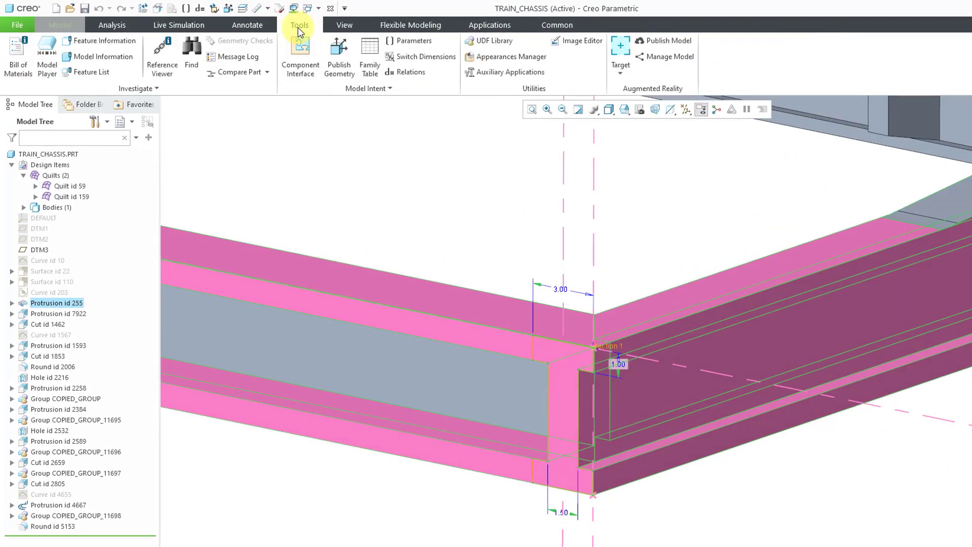
left_click(420, 60)
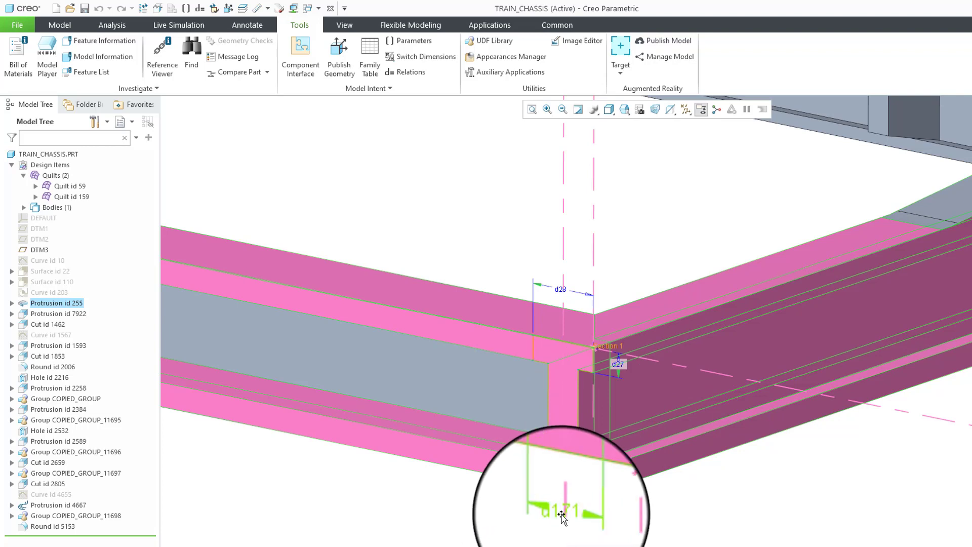
Step: Rename the flange width dimension of the I-shaped section to flange_width
left_click(561, 291)
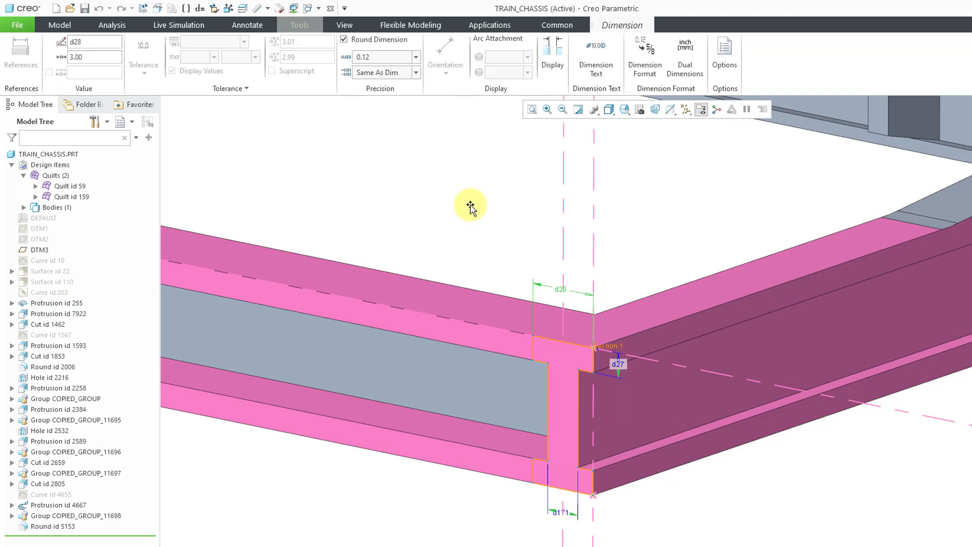
double_click(103, 45)
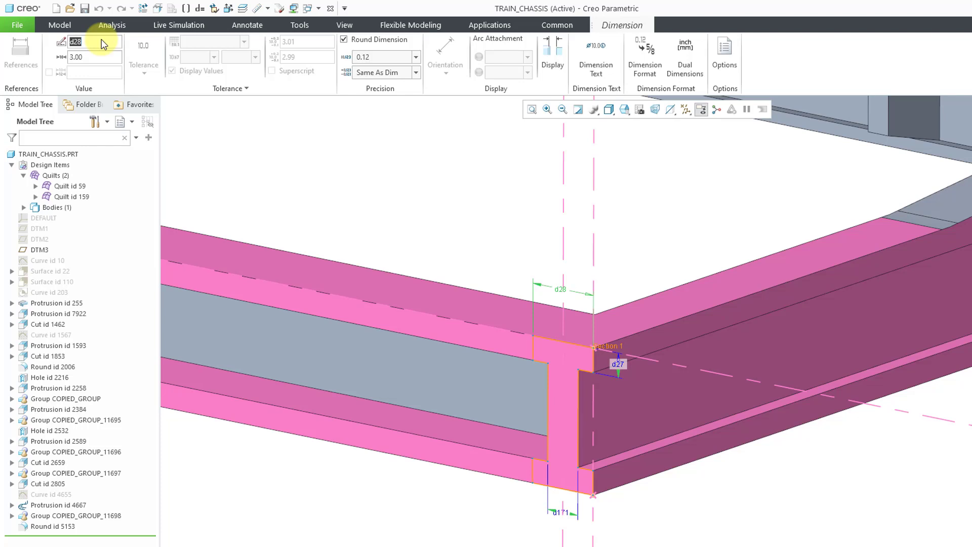
type("flange_width")
key("Return")
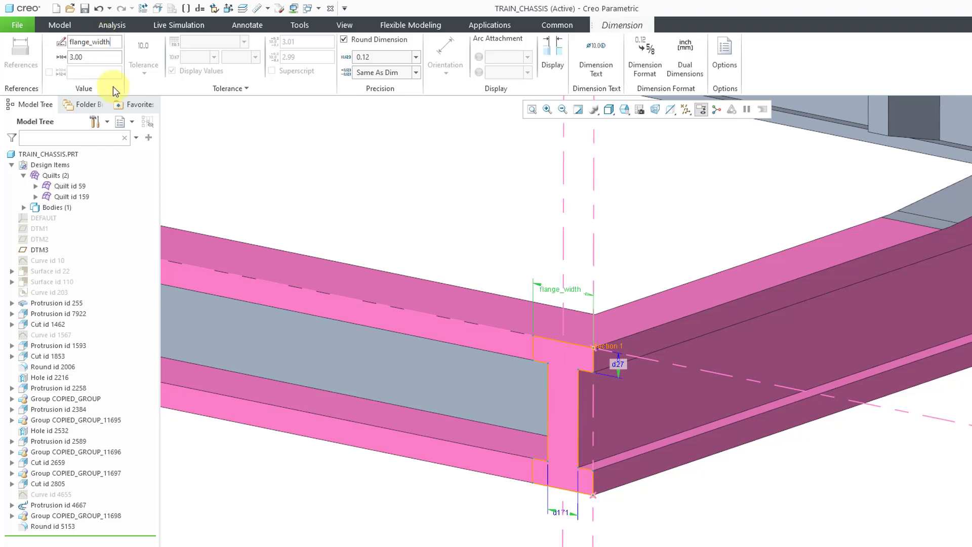
Step: Rename the flange thickness dimension of the I-shaped section to flange_thk
left_click(617, 366)
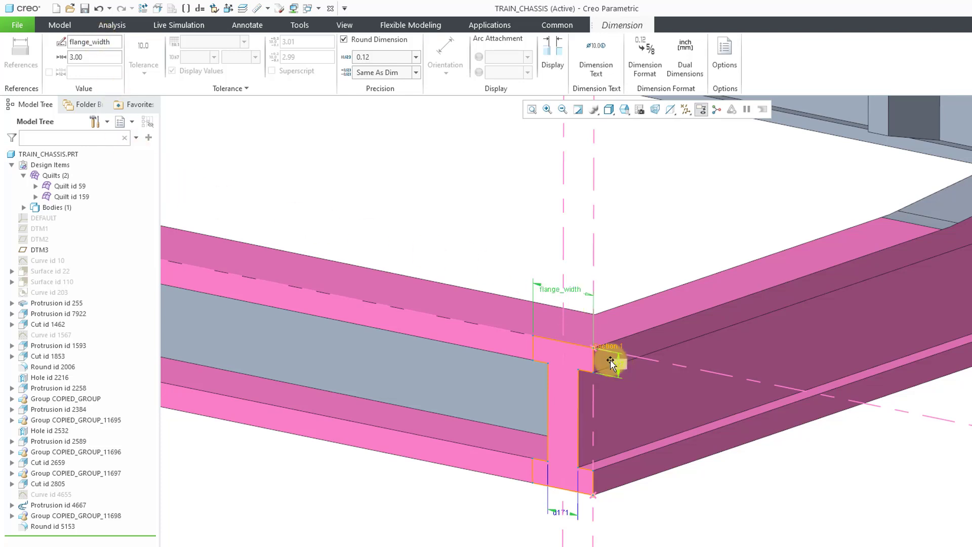
double_click(102, 42)
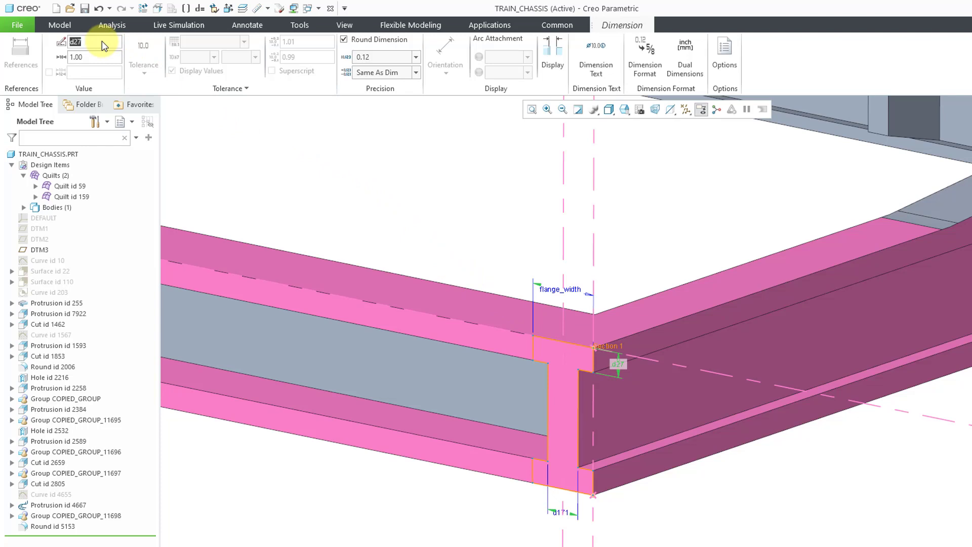
type("flange_thk")
key("Return")
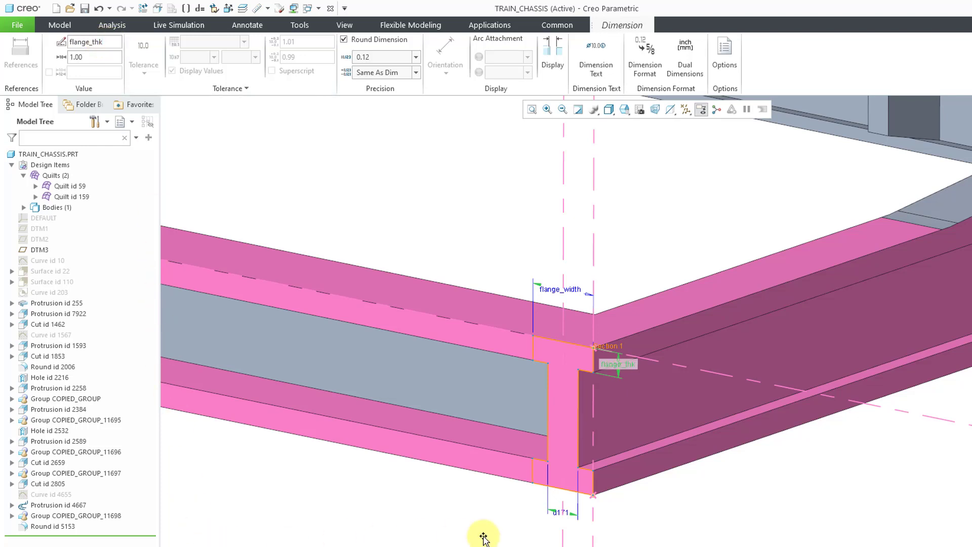
Step: Rename the web thickness dimension of the I-shaped section to web_thk and stop displaying the section dimensions
left_click(558, 514)
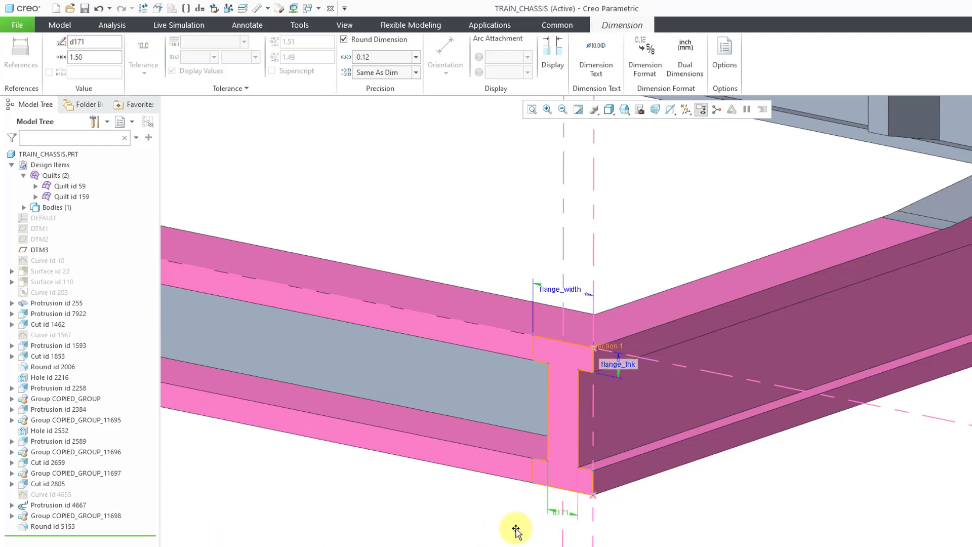
double_click(109, 39)
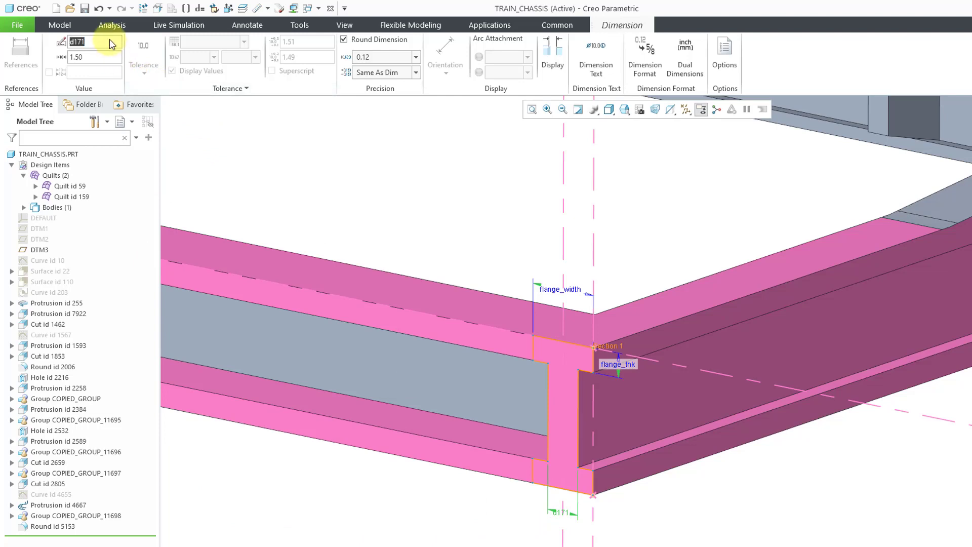
type("web-thk")
key("Return")
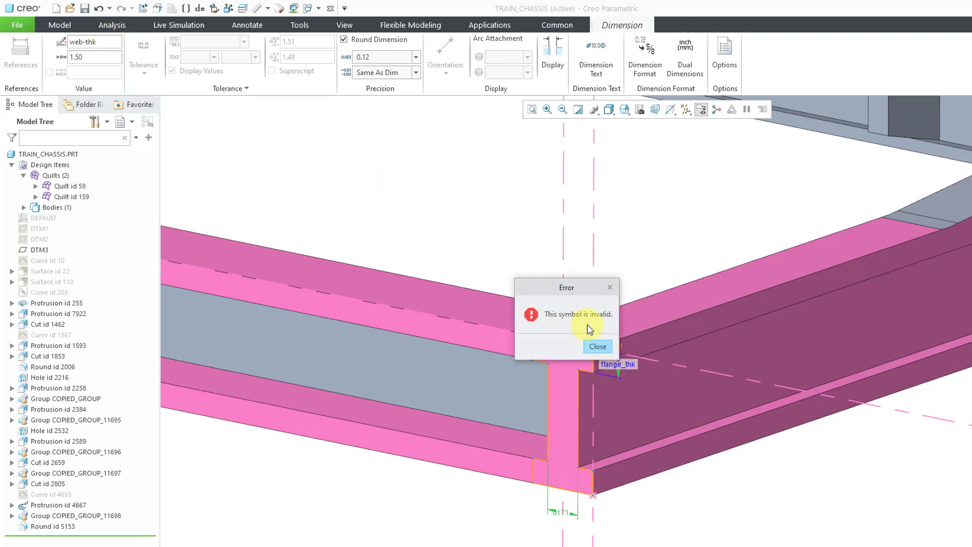
left_click(598, 346)
left_click(71, 42)
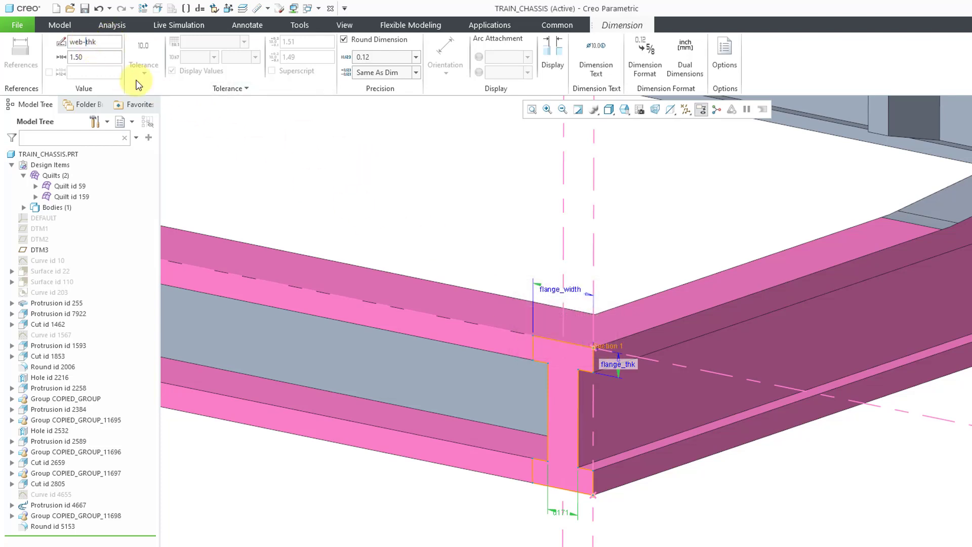
key("BackSpace")
type("_")
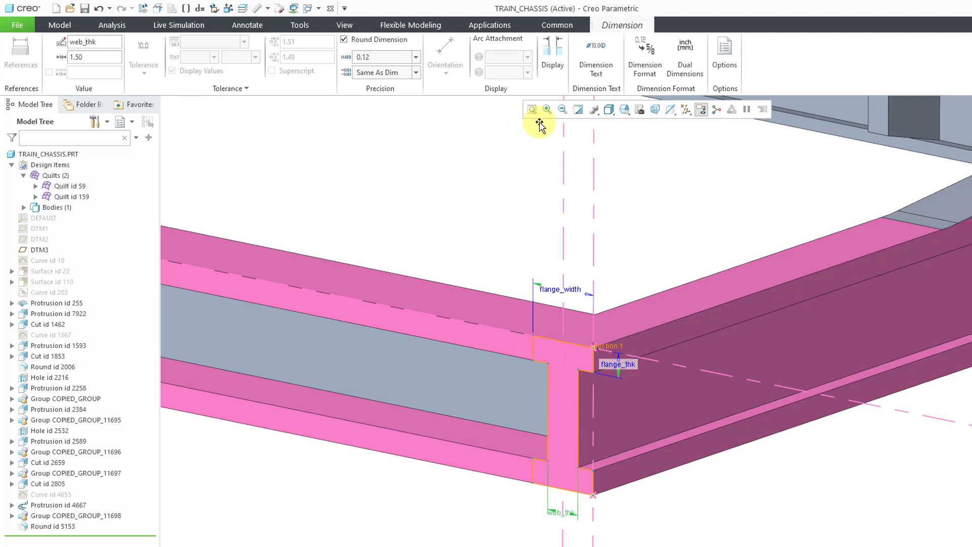
left_click(507, 174)
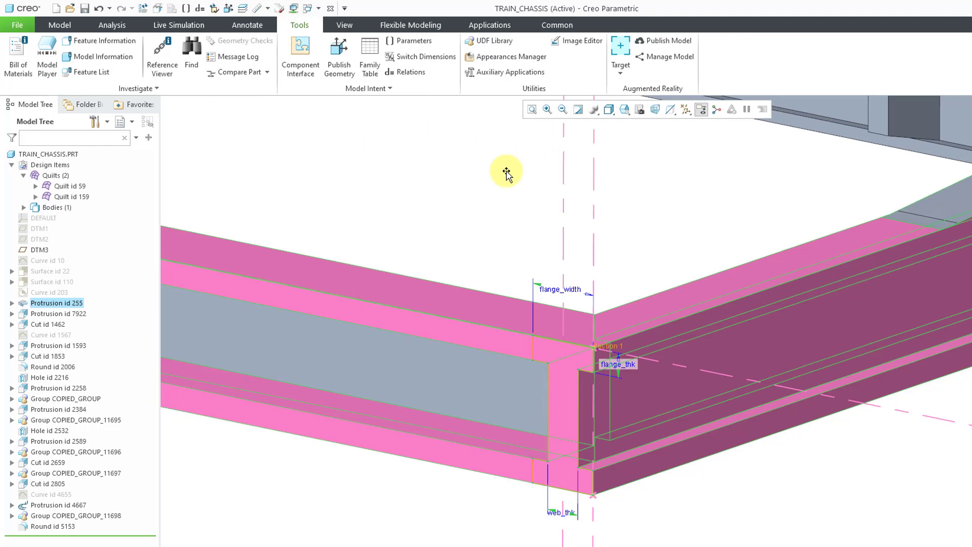
left_click(578, 109)
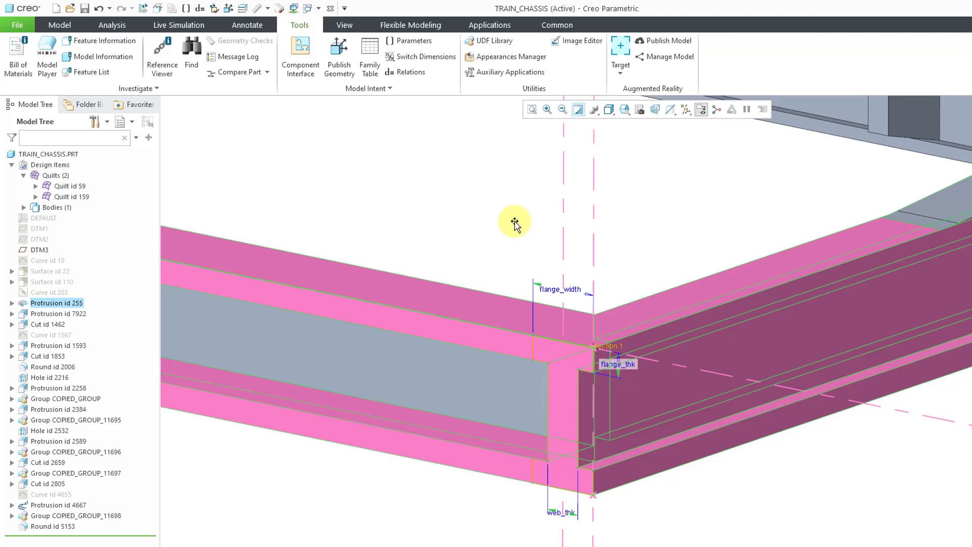
left_click(501, 256)
Step: Turn on the display of datum planes in the chassis model
scroll(620, 425, "down", 3)
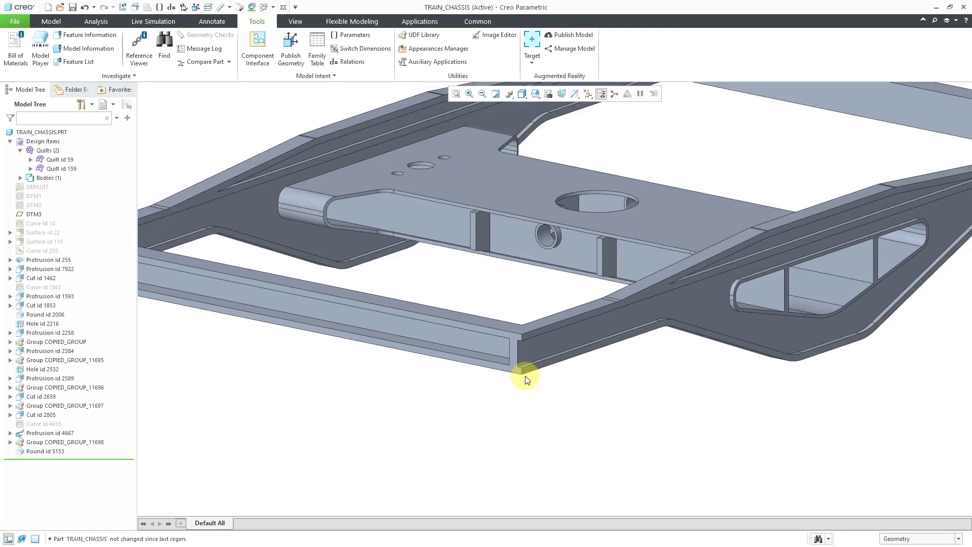
scroll(527, 379, "down", 2)
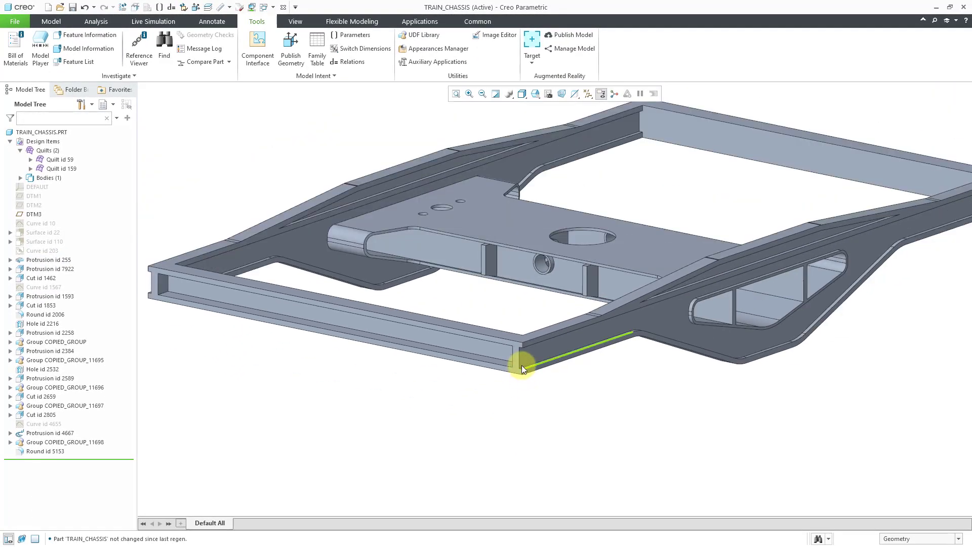
middle_click_drag(520, 363, 527, 391, "shift")
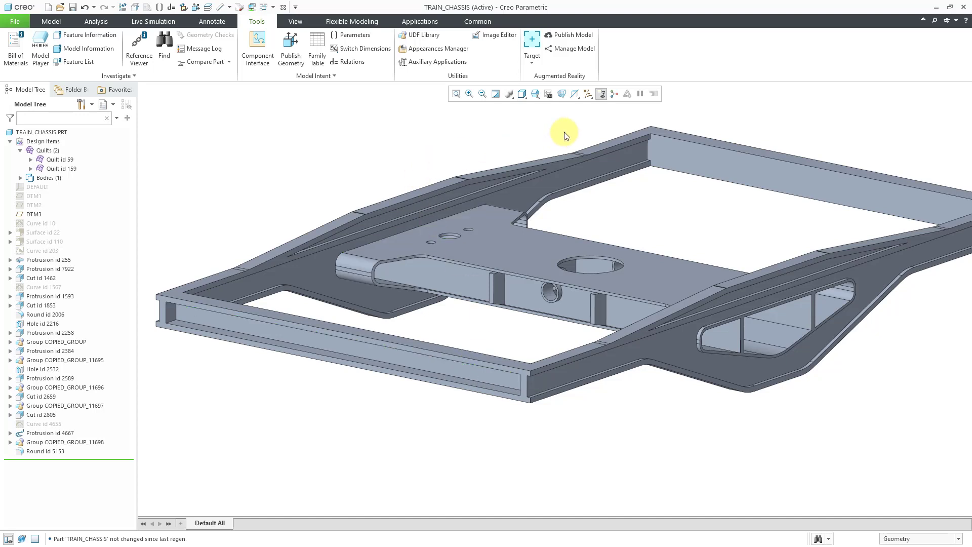
left_click(588, 94)
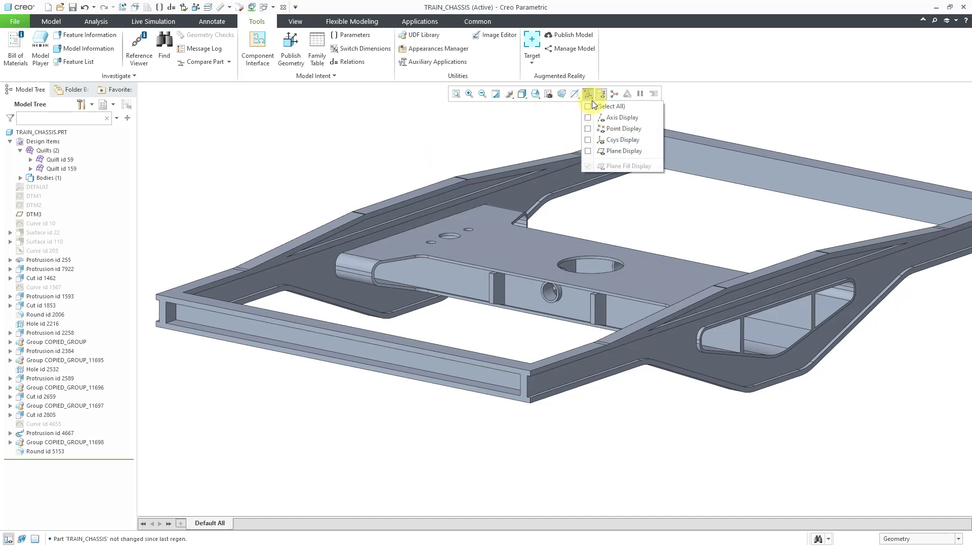
left_click(625, 151)
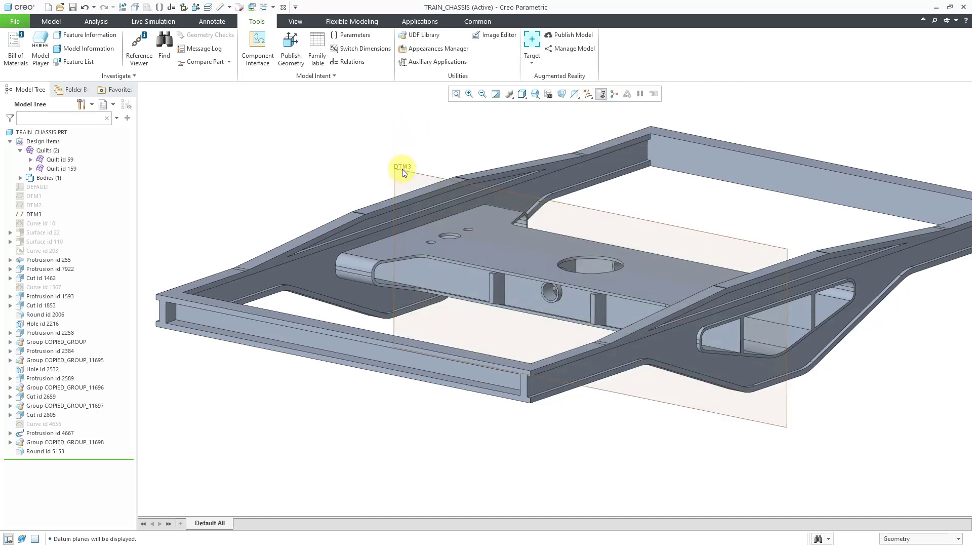
Step: Create a datum plane offset 40 from DTM3 toward the near end of the chassis frame
left_click(402, 169)
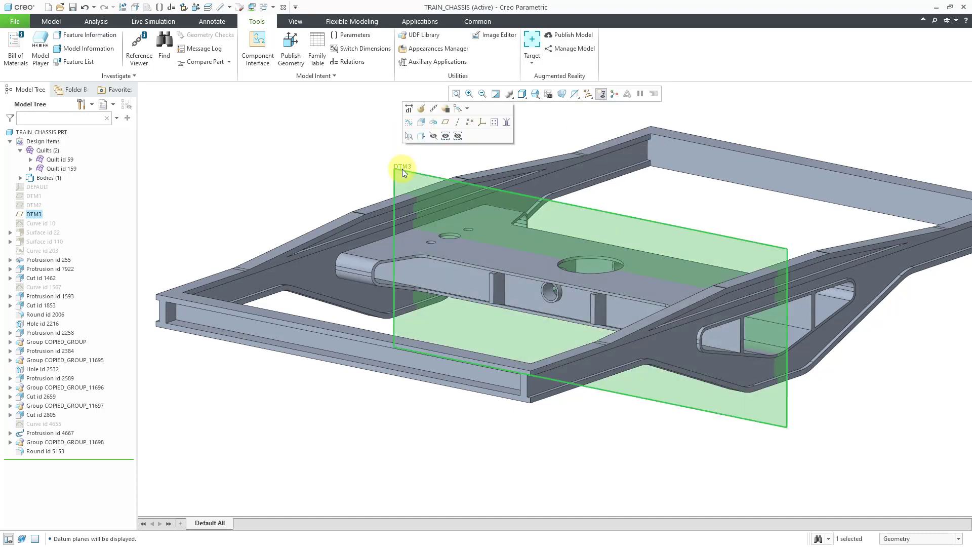
left_click(447, 124)
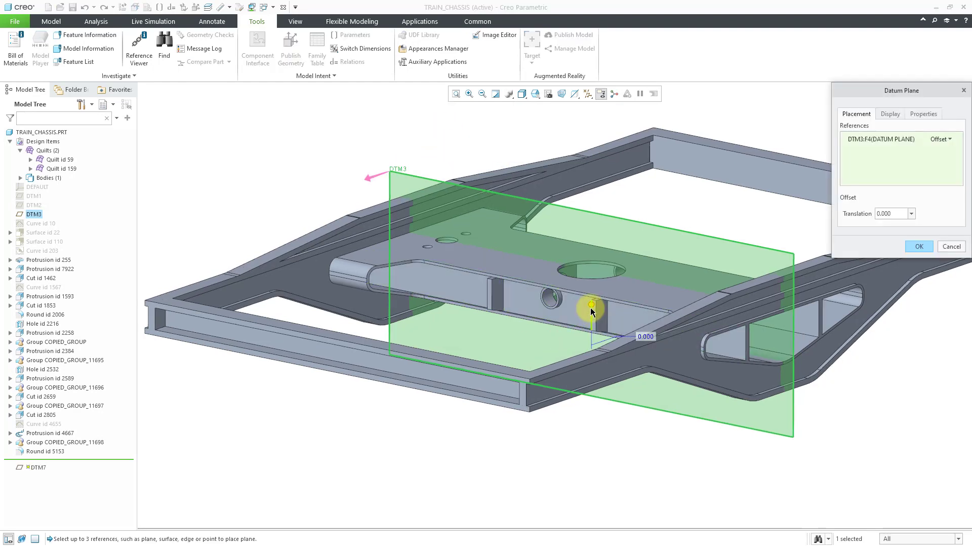
left_click_drag(591, 305, 503, 344)
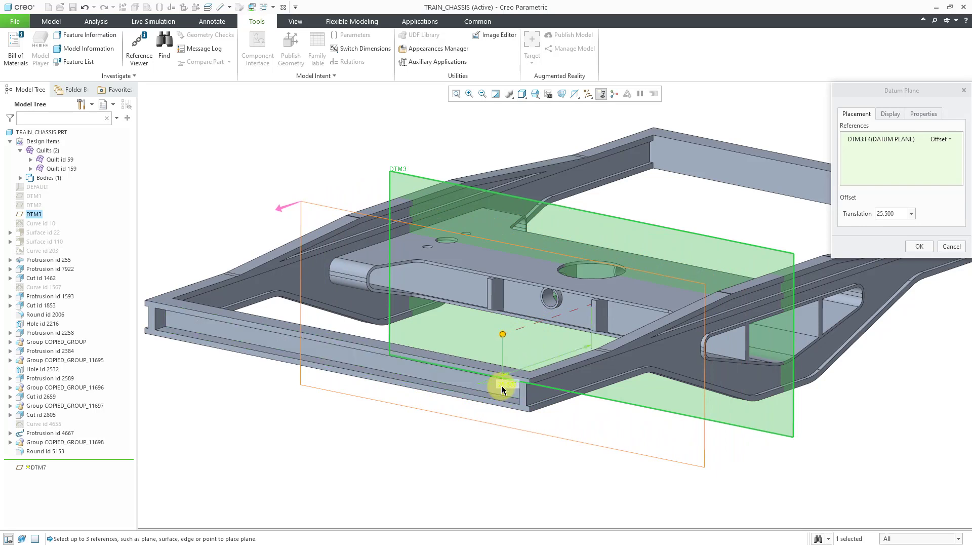
double_click(507, 383)
type("40")
key("Return")
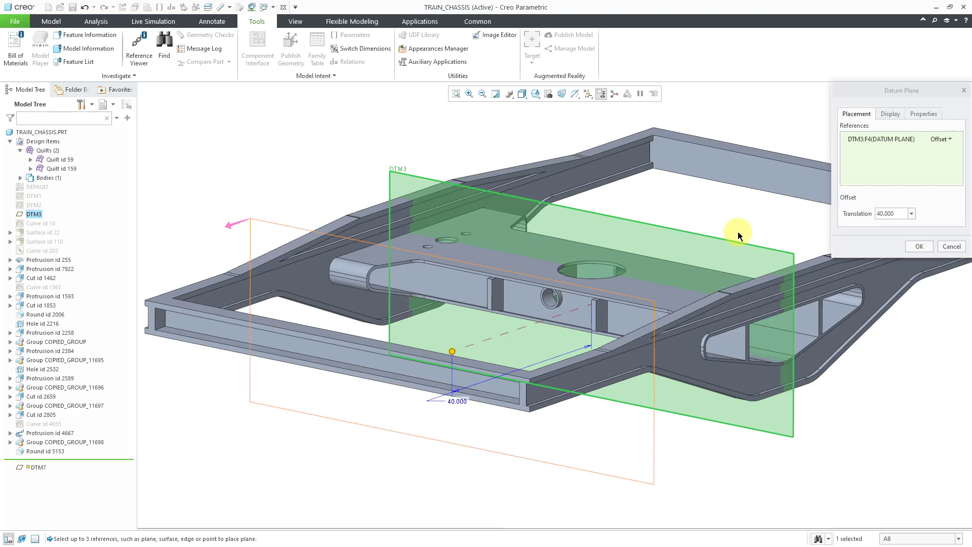
left_click(919, 246)
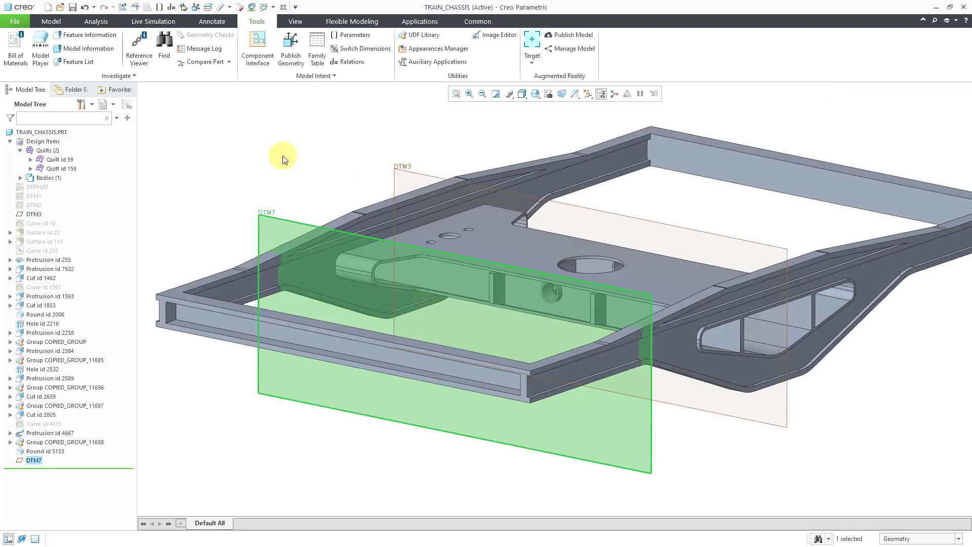
left_click(283, 159)
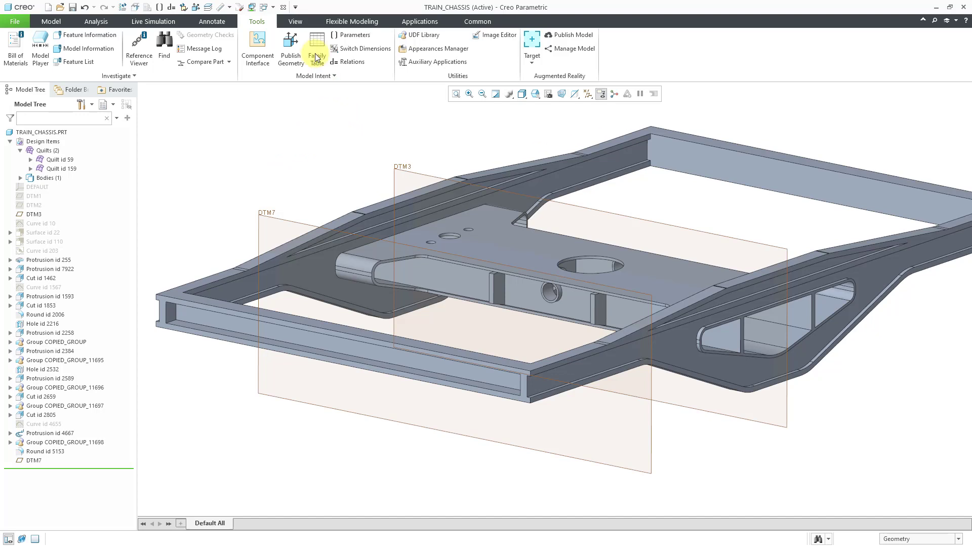
Step: Place a planar section on the new offset datum plane, showing the hatch pattern and the default cap color
left_click(300, 21)
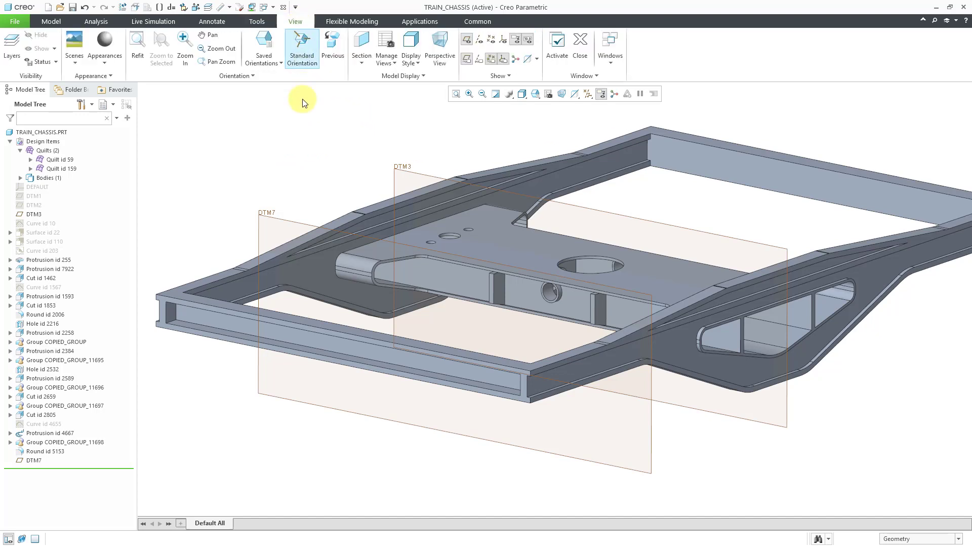
left_click(362, 62)
left_click(370, 75)
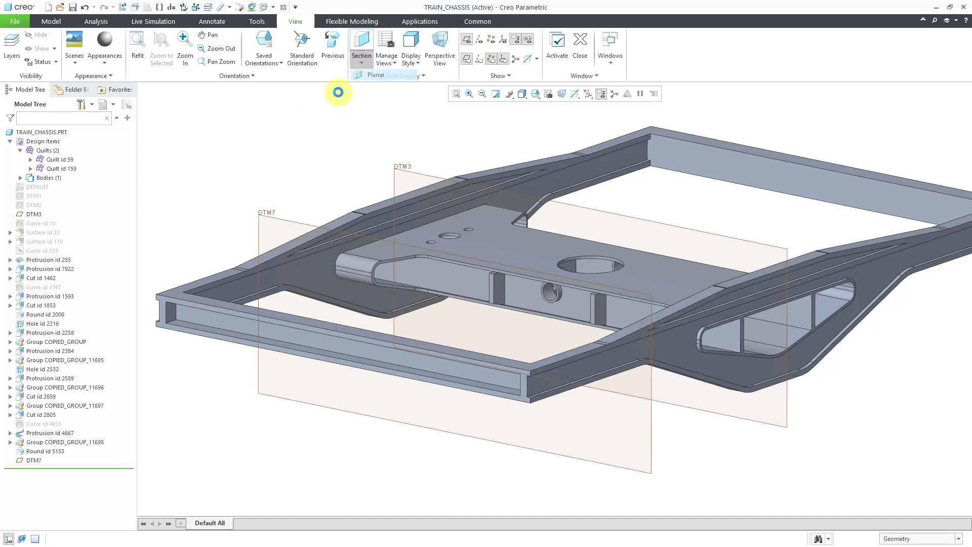
left_click(260, 220)
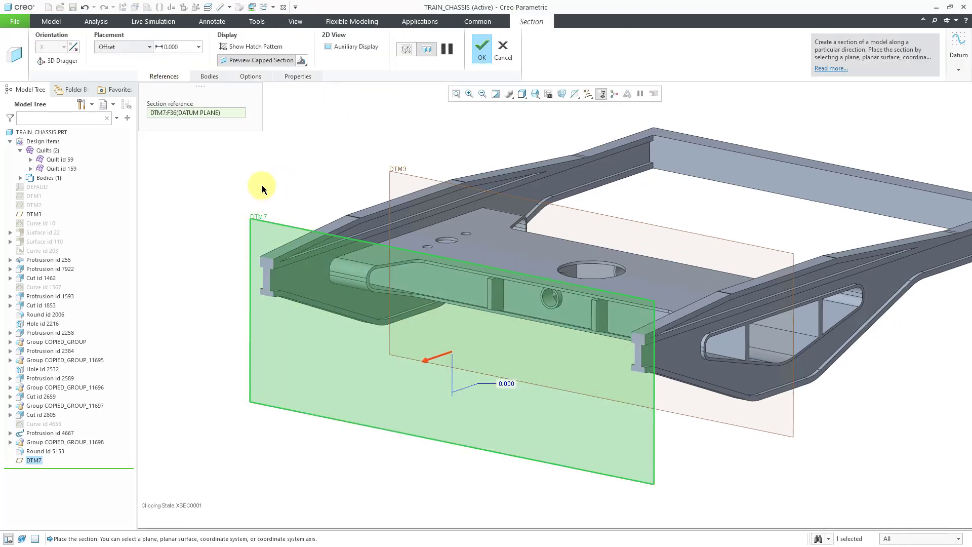
left_click(253, 45)
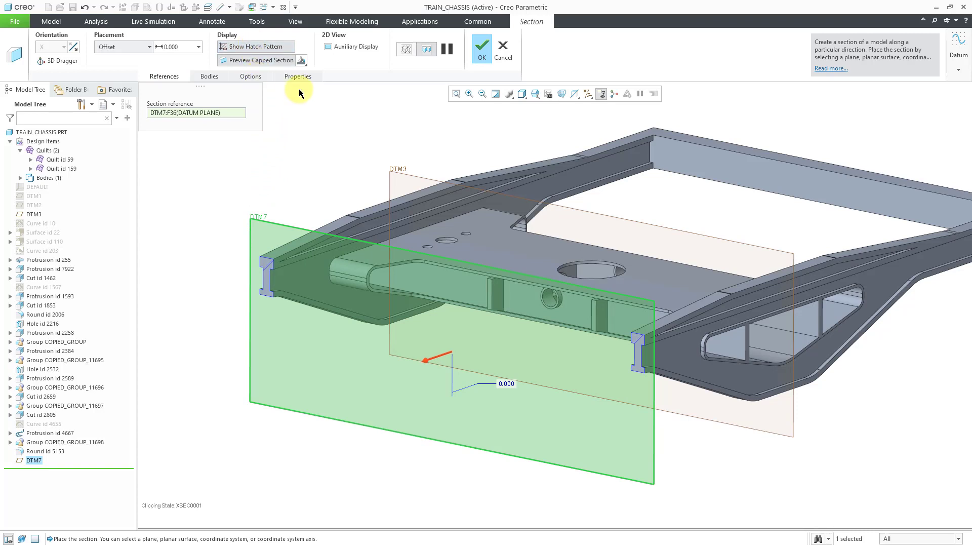
left_click(301, 61)
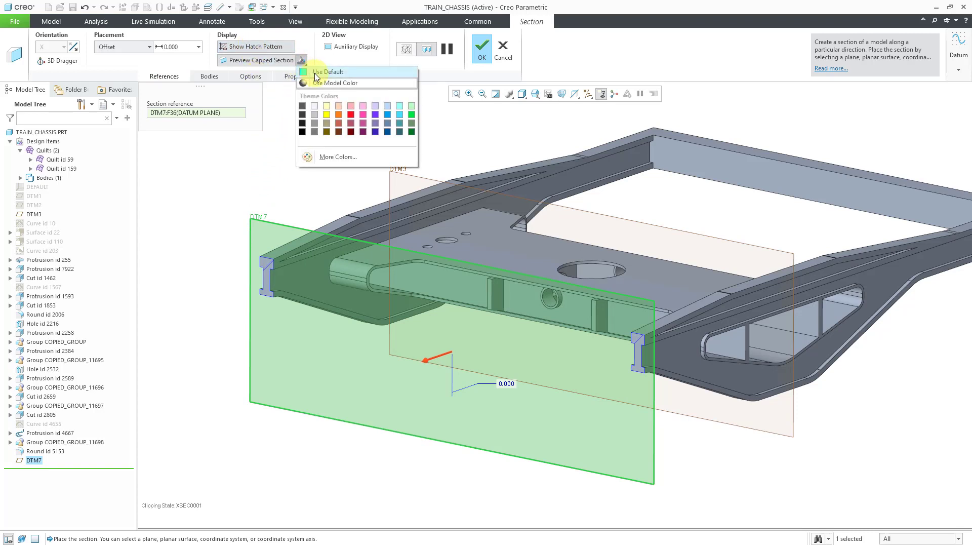
left_click(315, 73)
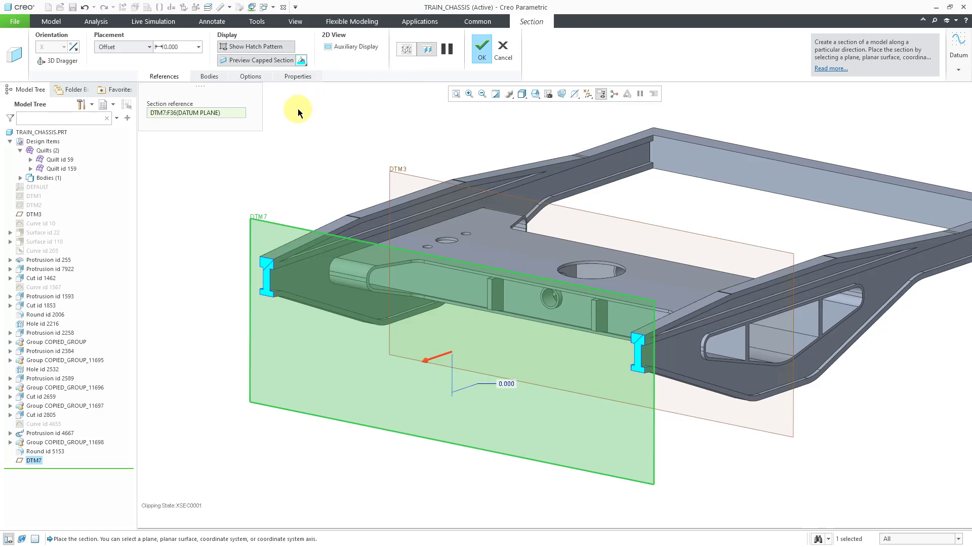
Step: Name the planar section A and complete it
left_click(301, 76)
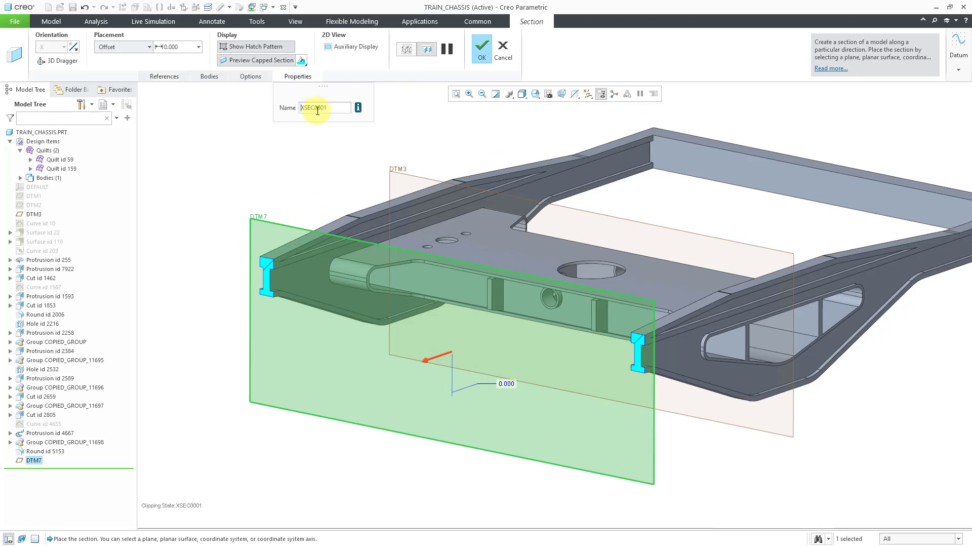
double_click(318, 108)
type("A")
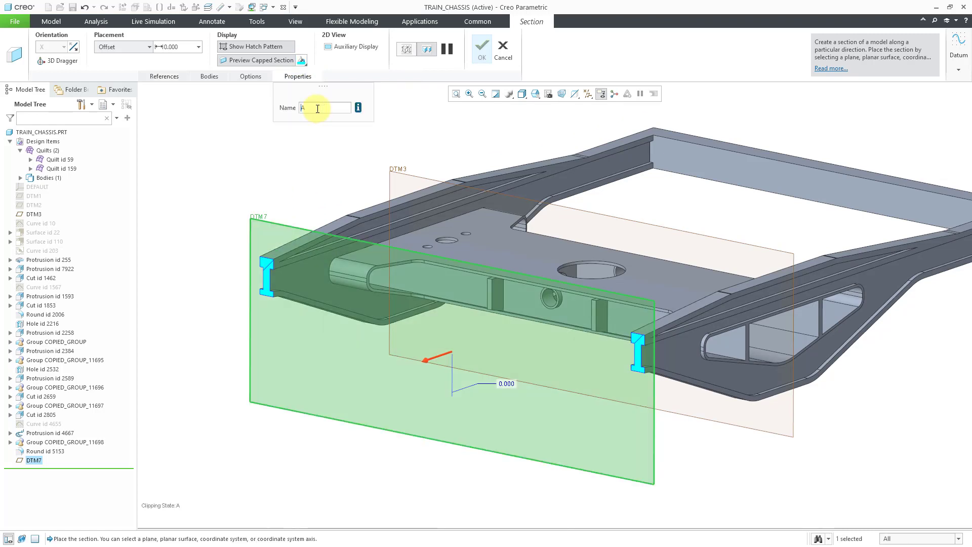
left_click(482, 51)
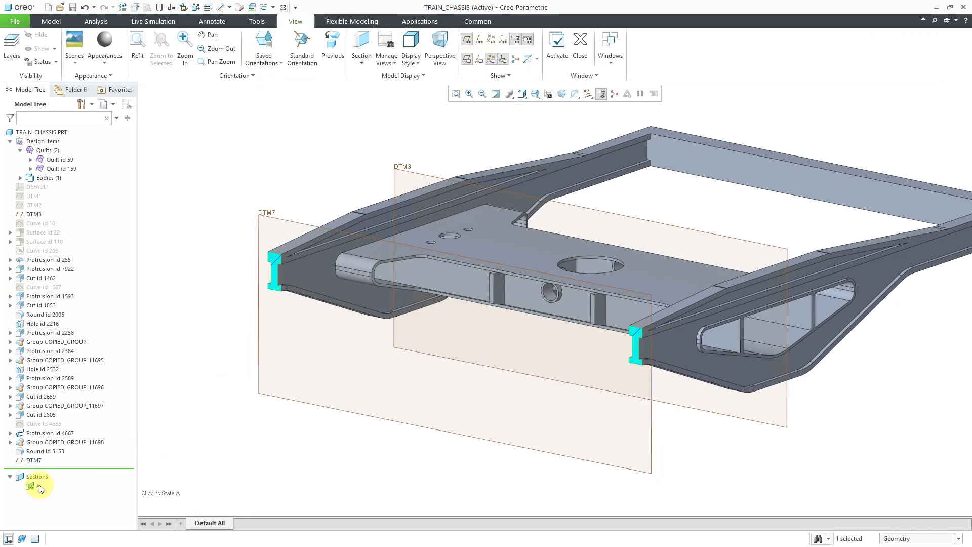
Step: Make the hatching of section A denser by scaling its pattern down twice, and turn off the display of datum planes
right_click(38, 487)
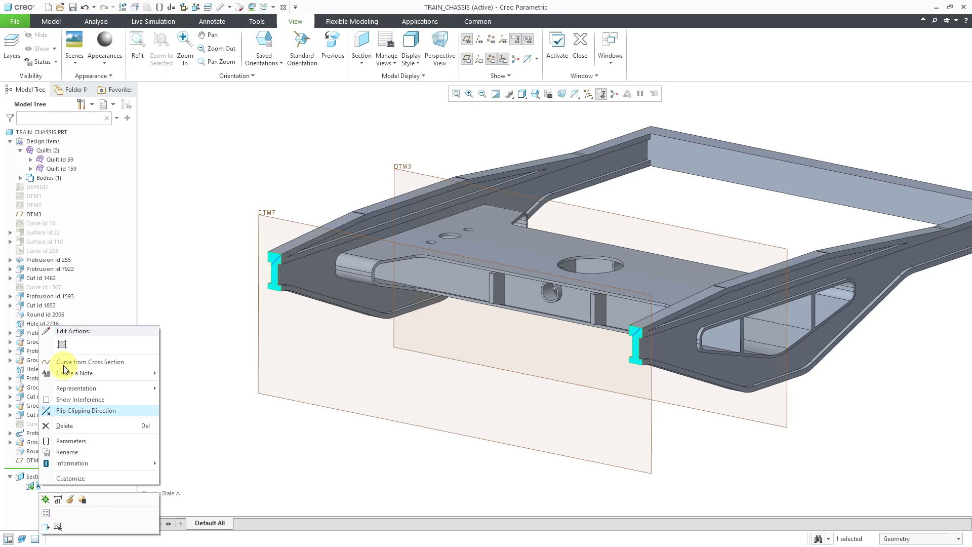
left_click(62, 344)
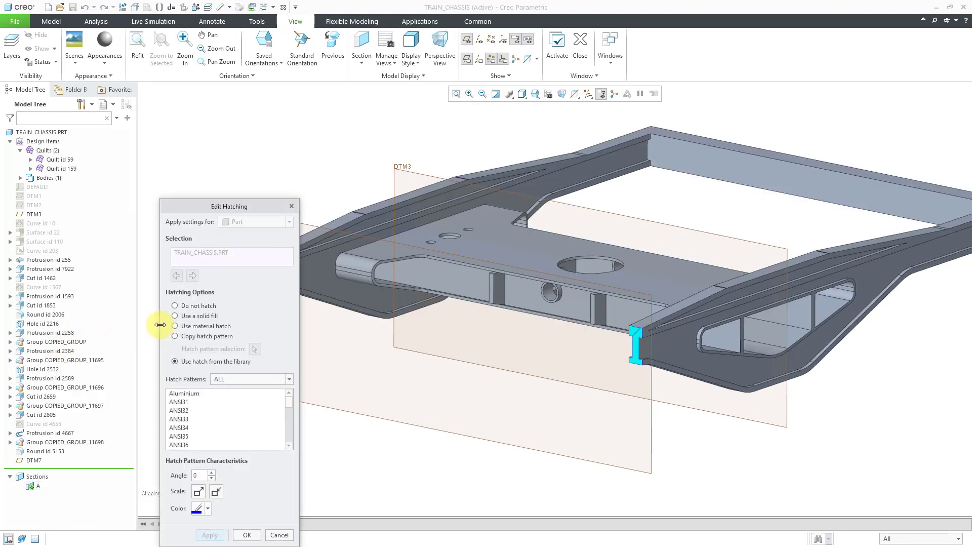
left_click(217, 492)
left_click(219, 495)
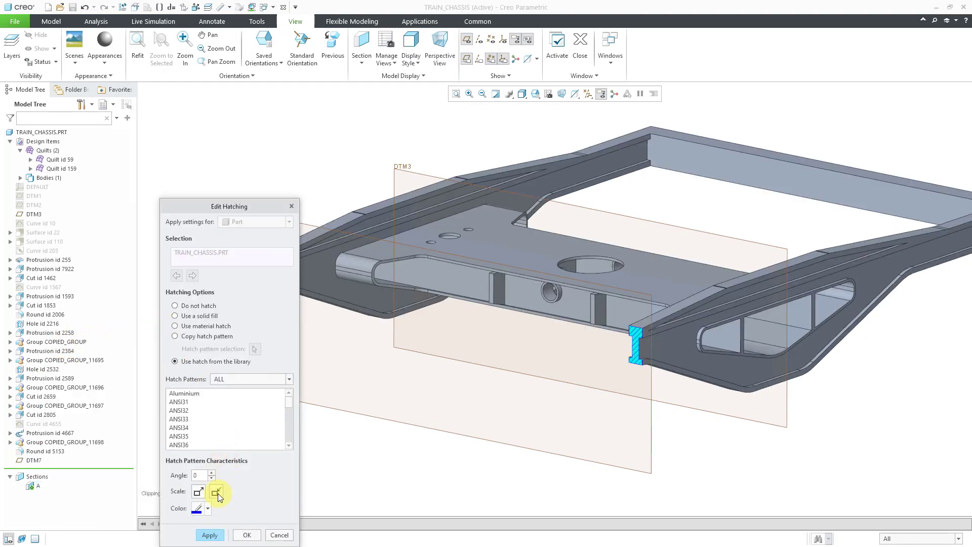
left_click(246, 534)
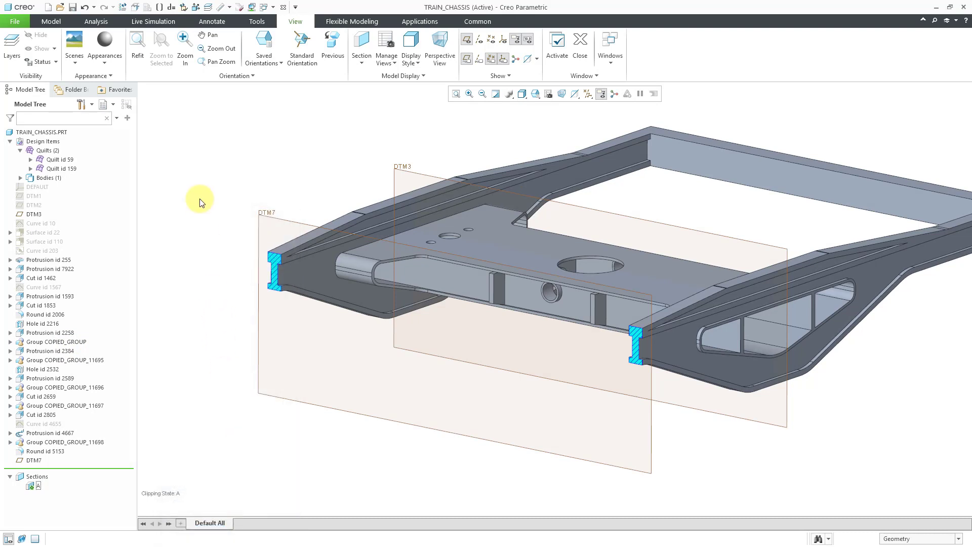
left_click(588, 95)
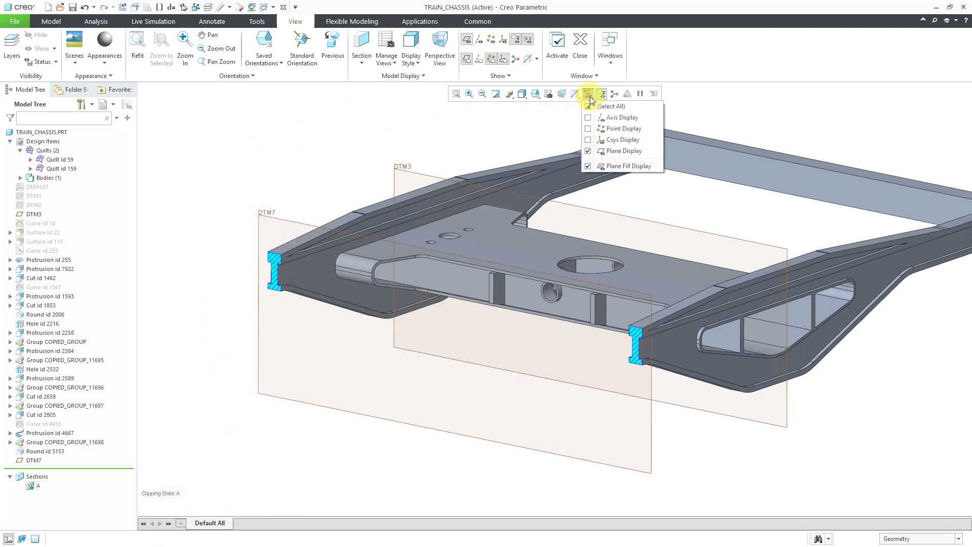
left_click(617, 152)
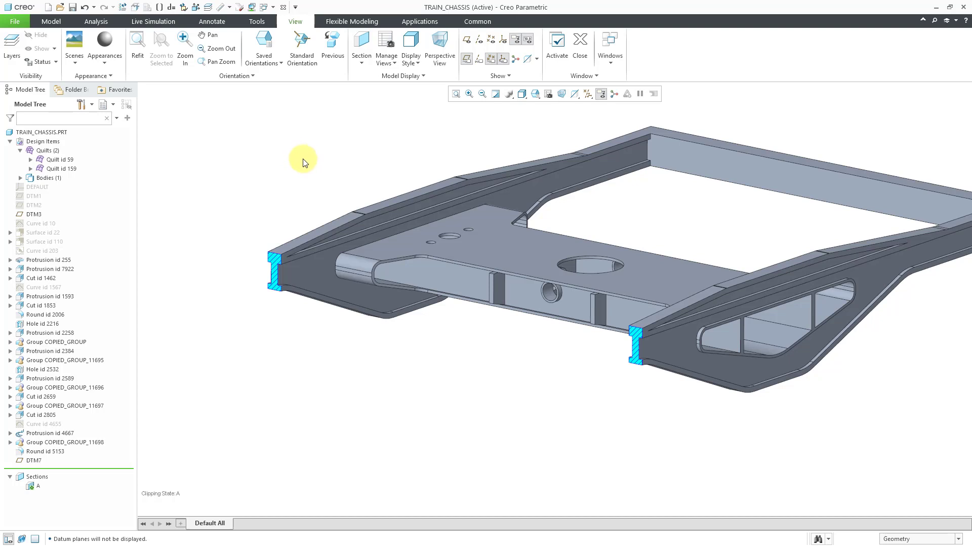
Step: Preview the mass properties of the chassis's solid geometry using the default coordinate system
left_click(108, 21)
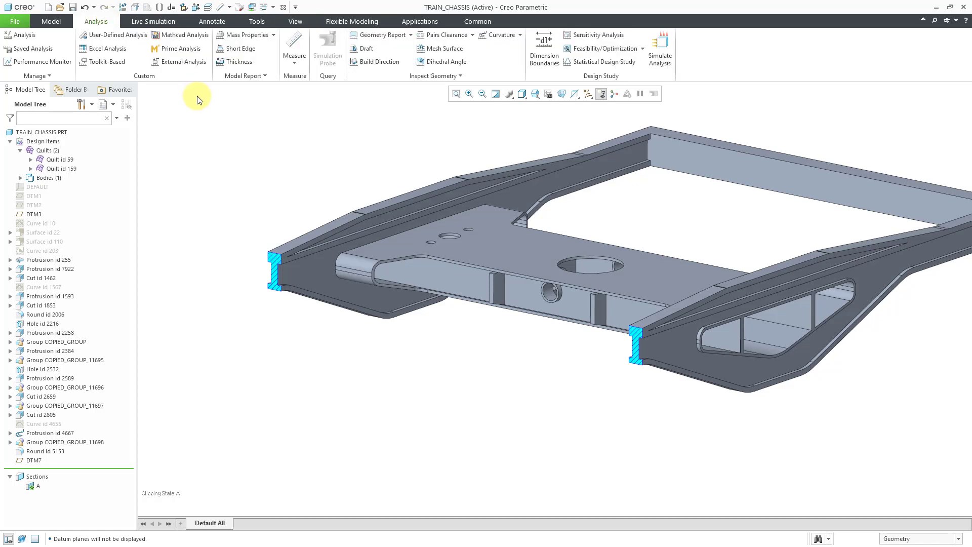
left_click(248, 35)
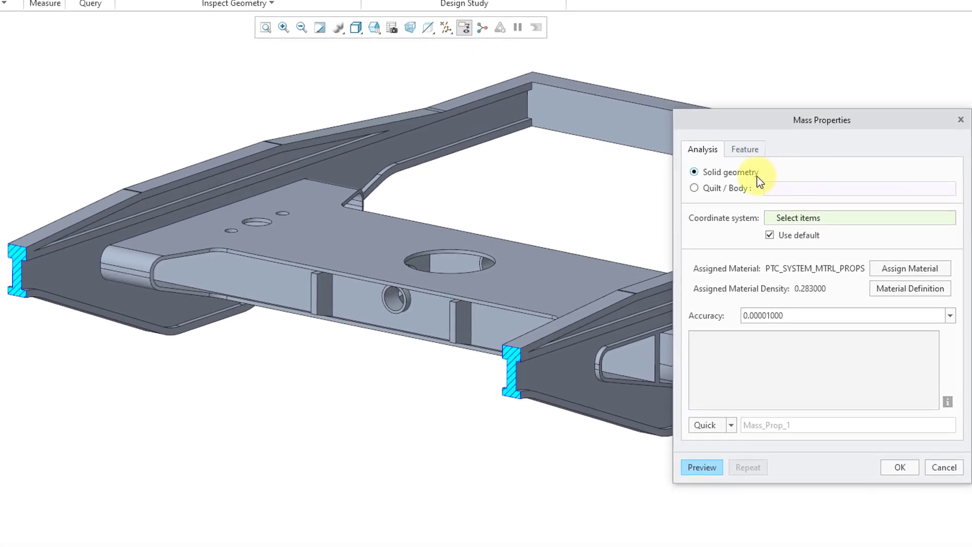
left_click(710, 469)
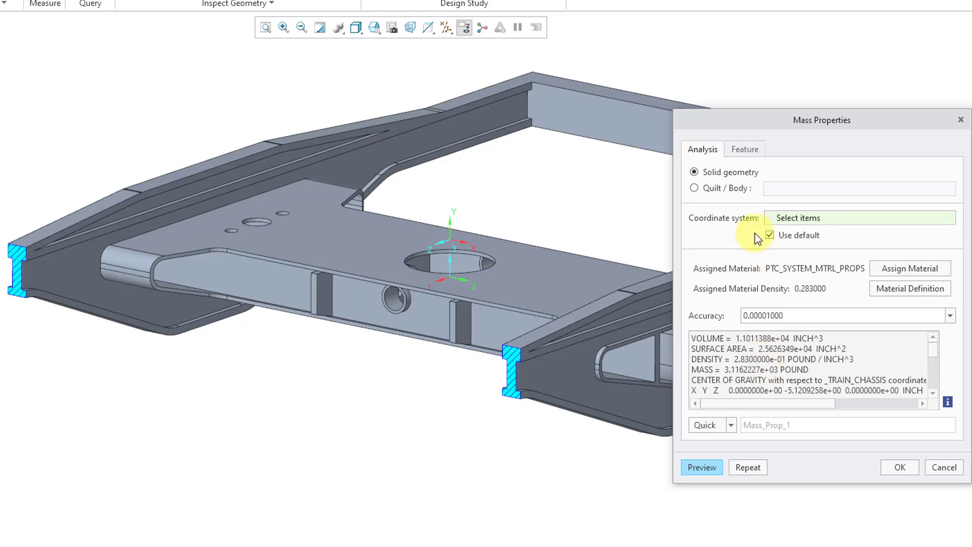
left_click(748, 150)
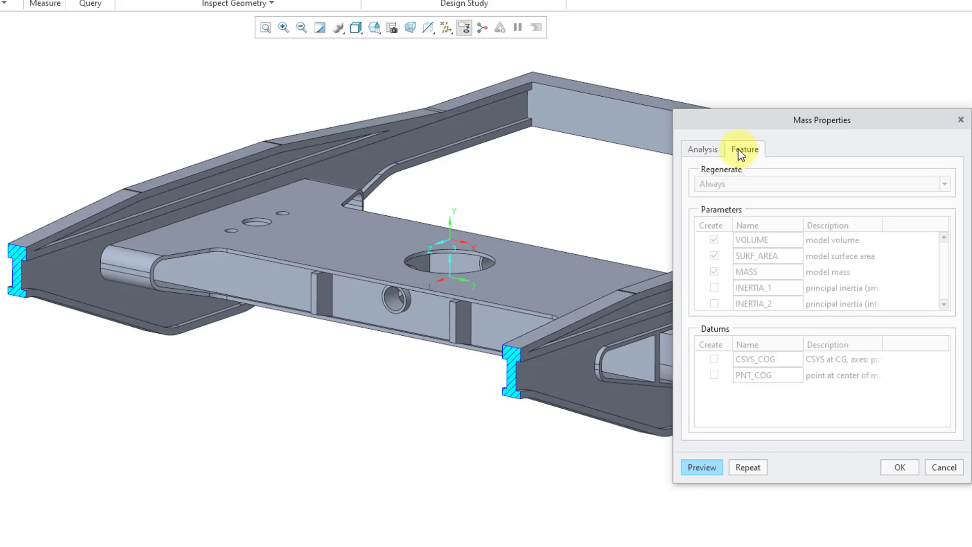
left_click(708, 149)
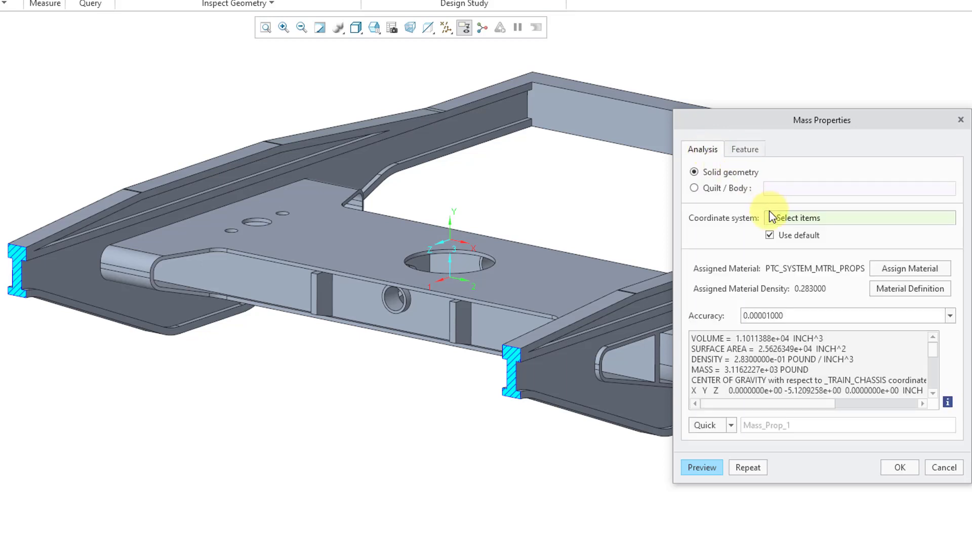
Step: Save the mass properties analysis as a model feature after reviewing the parameters and datums it can create
left_click(731, 425)
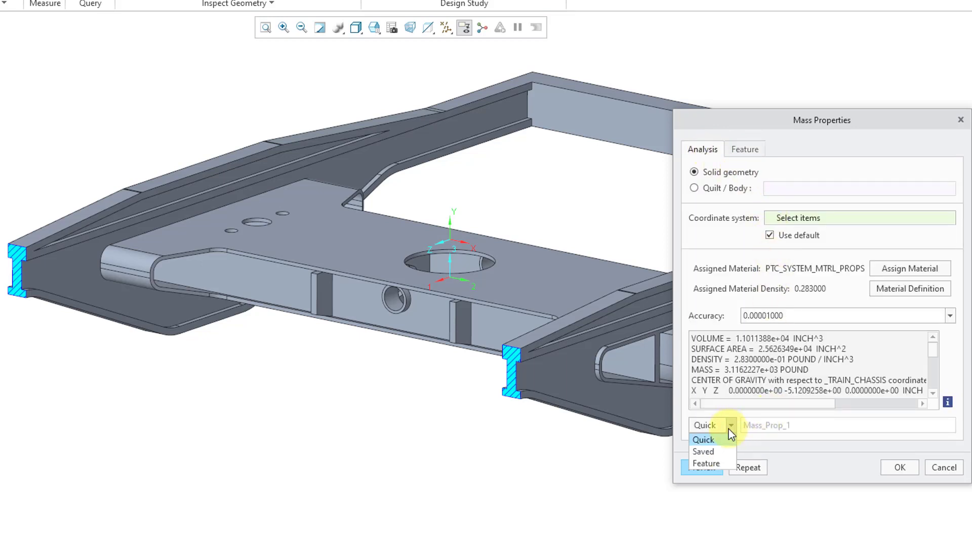
left_click(722, 461)
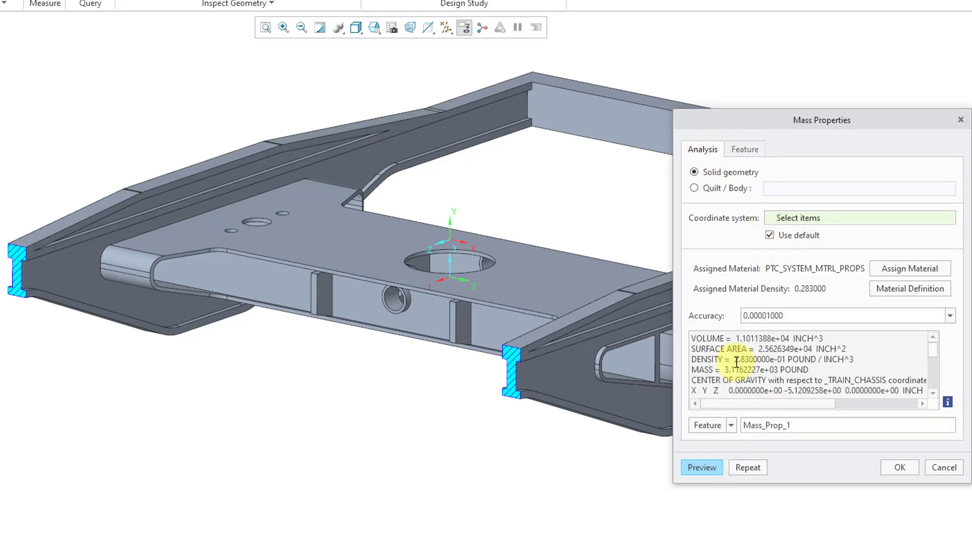
left_click(752, 152)
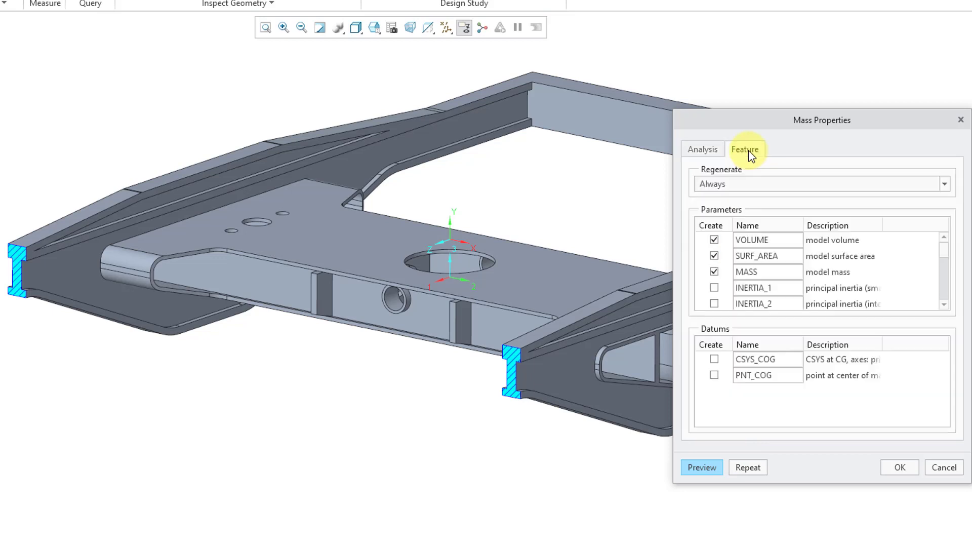
left_click(943, 269)
left_click_drag(946, 262, 803, 251)
left_click(715, 257)
left_click(710, 154)
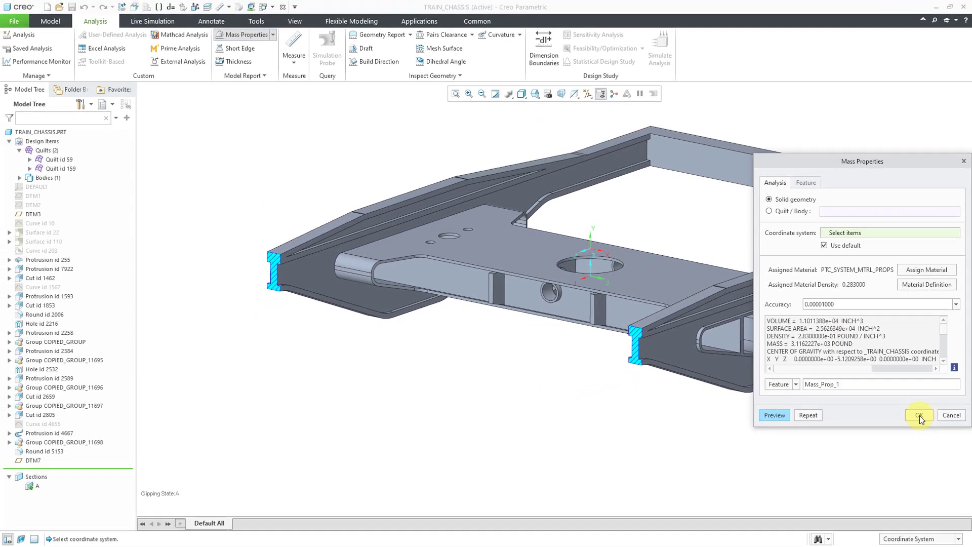
left_click(920, 415)
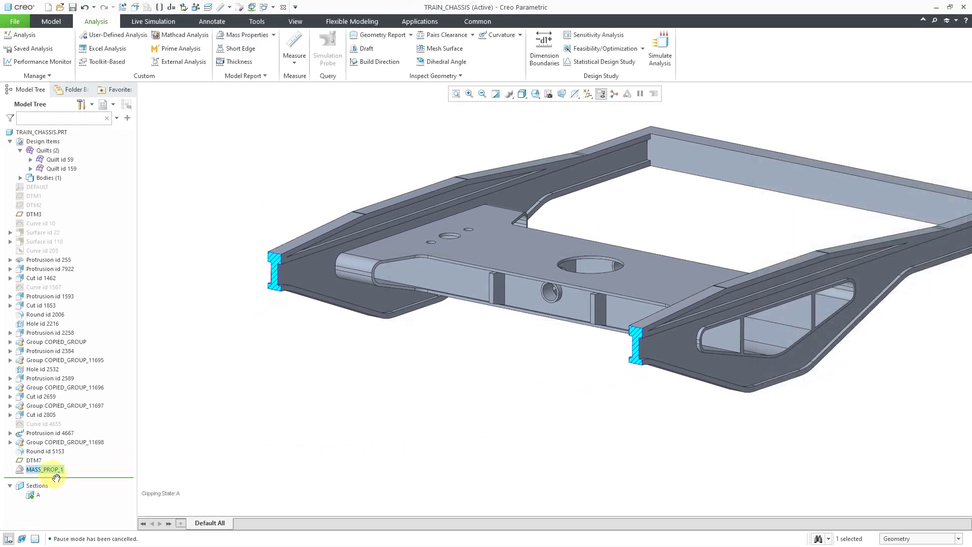
left_click(216, 463)
Step: Turn on the display of datum planes and compute the cross-section mass properties at datum plane DTM7
left_click(273, 35)
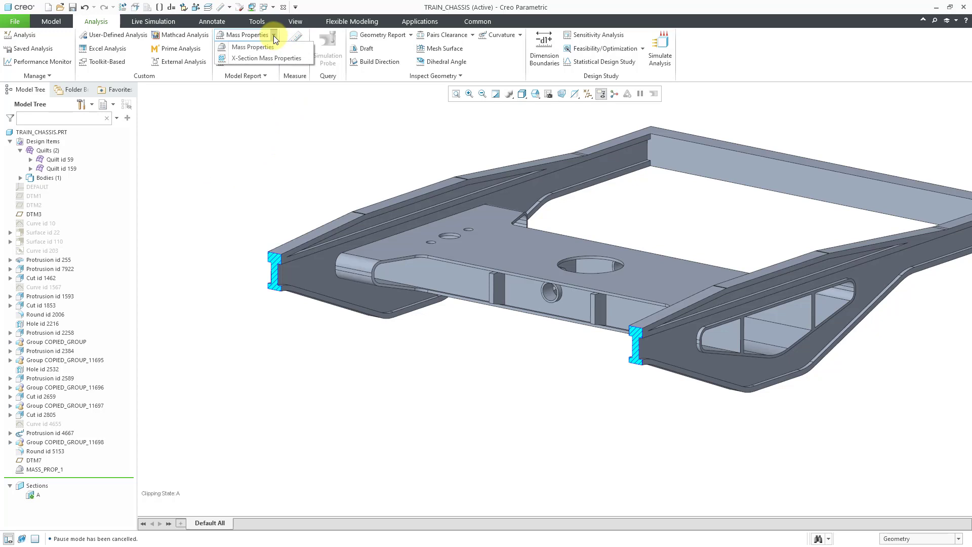
left_click(274, 58)
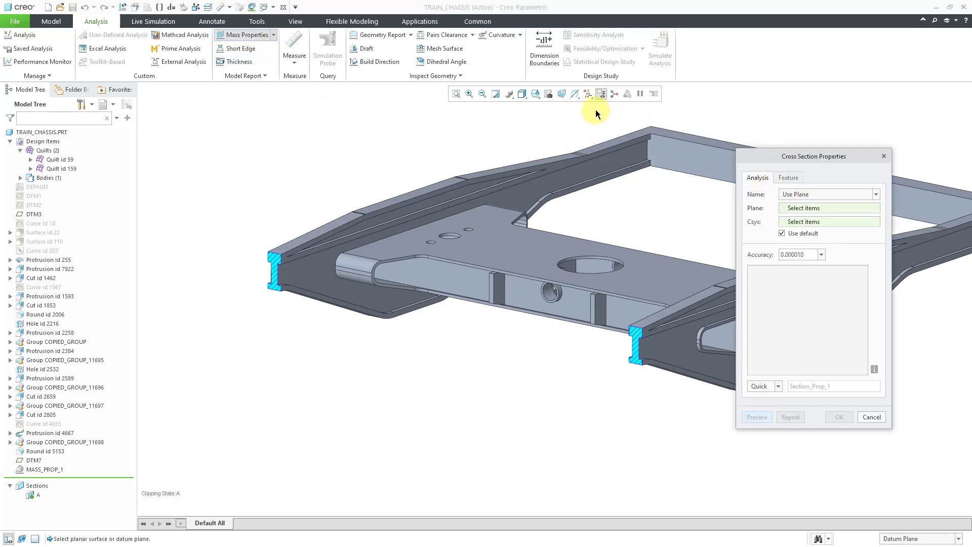
left_click(588, 95)
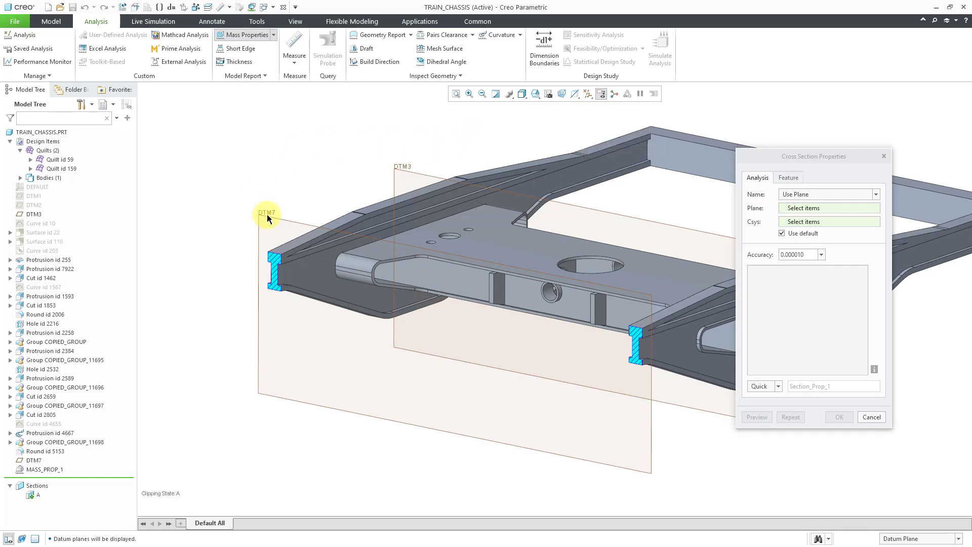
left_click(266, 215)
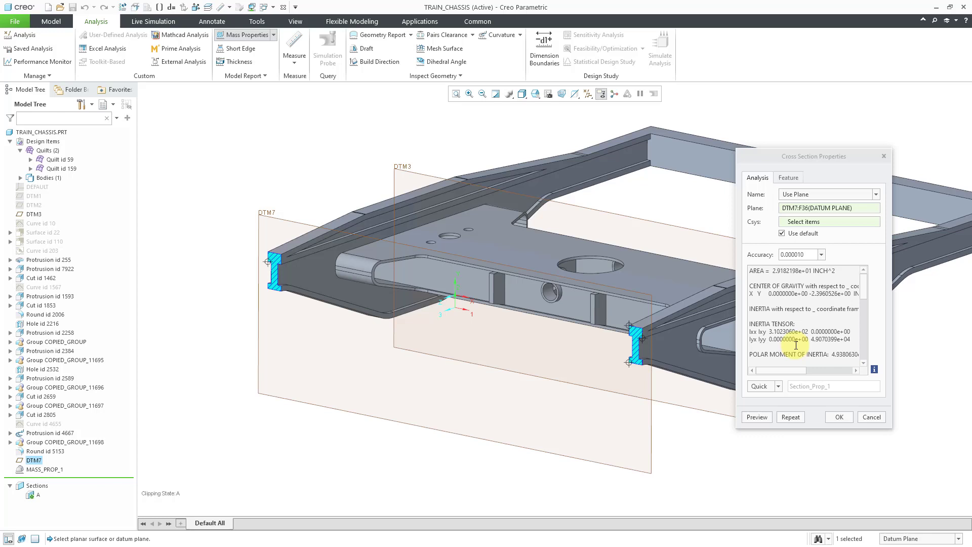
Step: Set the cross-section analysis to be saved as a feature and show the full list of parameters it can create
left_click(778, 387)
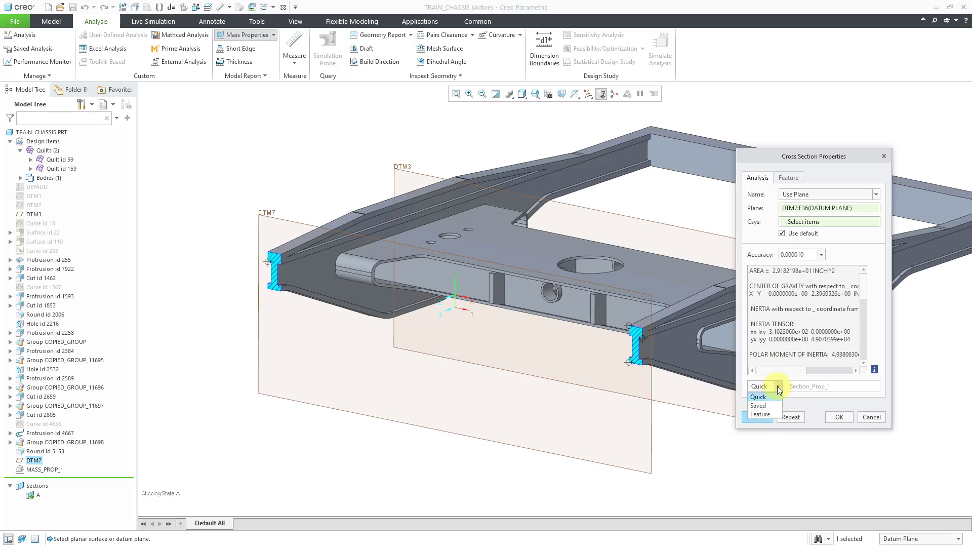
left_click(774, 414)
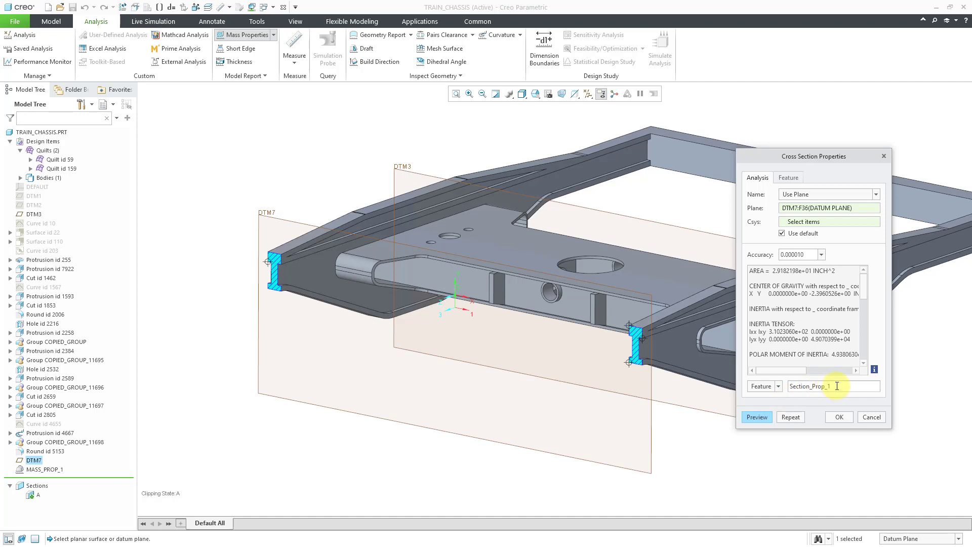
left_click(790, 177)
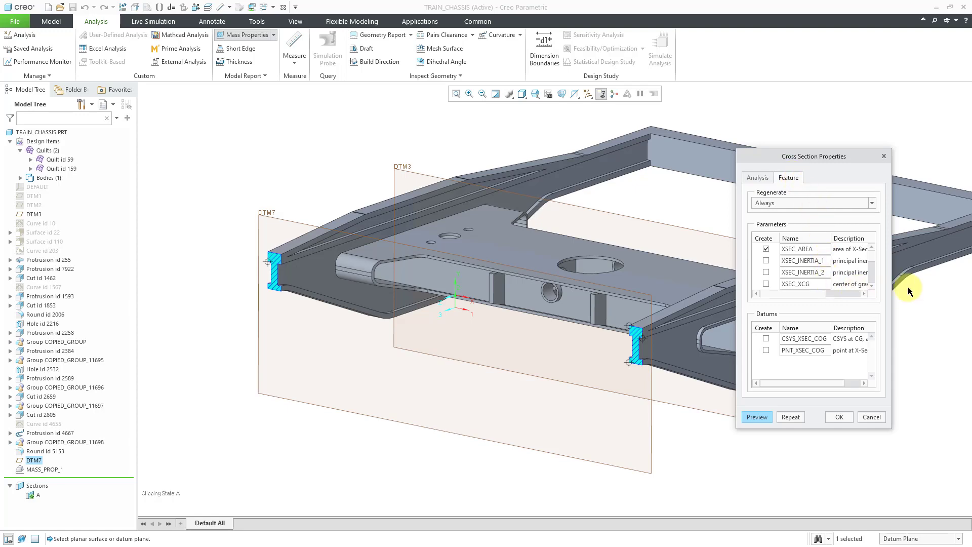
left_click_drag(892, 287, 958, 277)
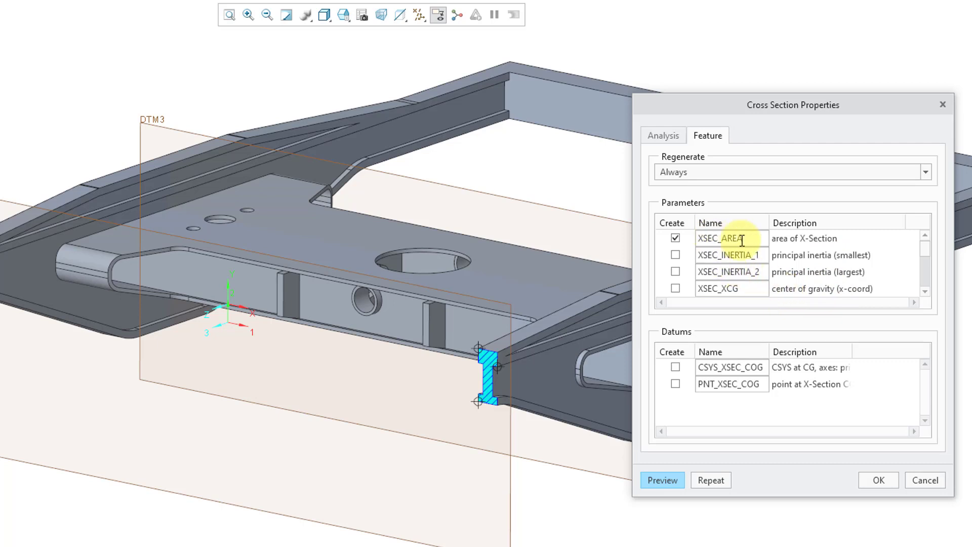
Step: Exclude the XSEC_AREA parameter, create the largest principal inertia parameter under the name prin_inertia_max, and save the cross-section analysis feature
left_click(676, 238)
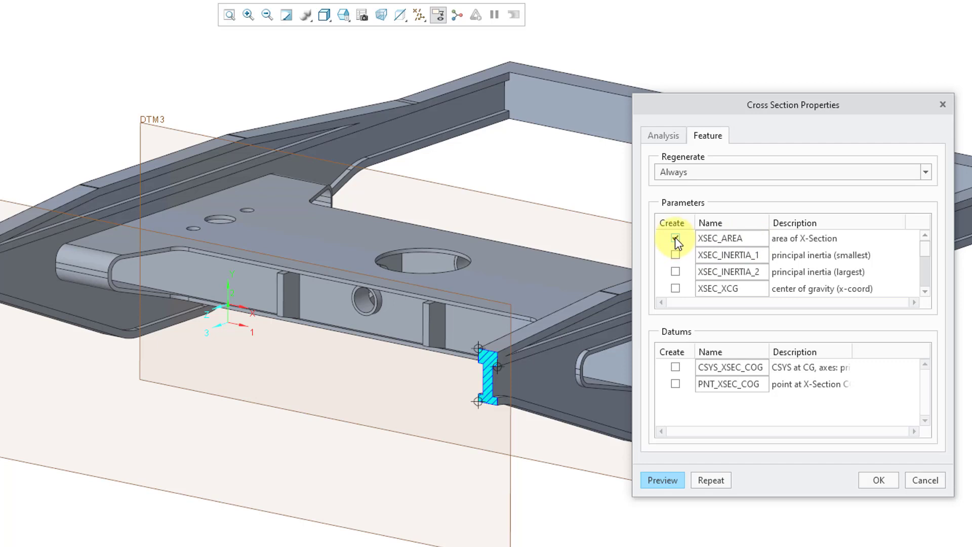
left_click(676, 272)
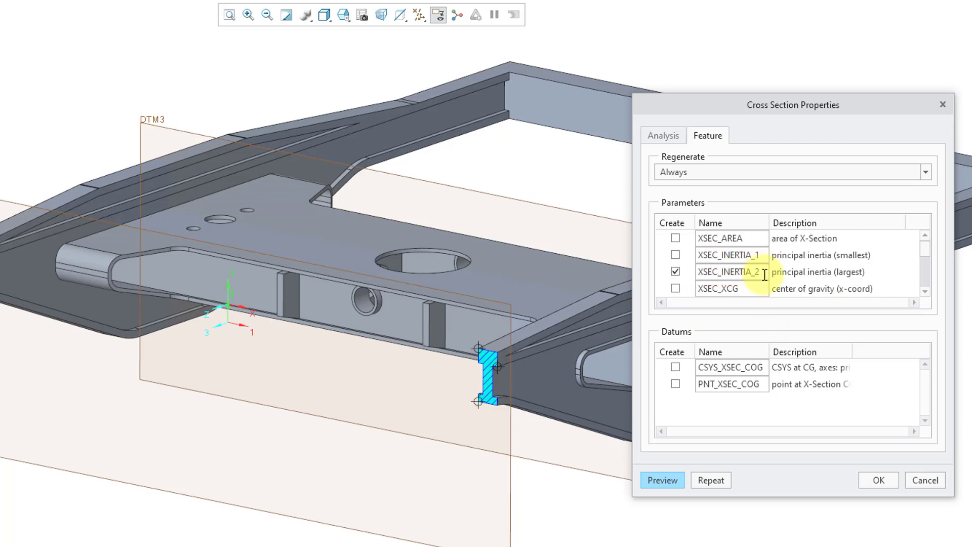
left_click_drag(760, 272, 698, 272)
type("prin")
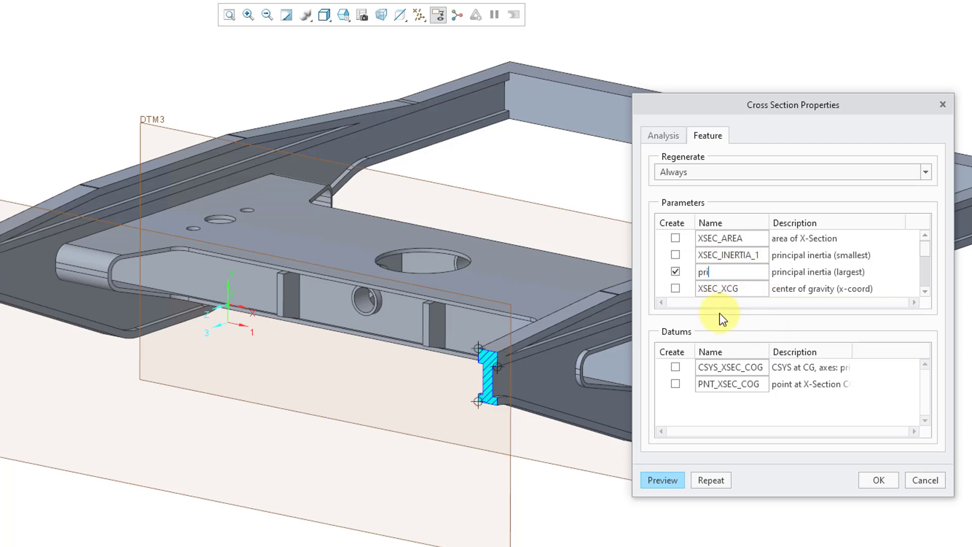
type("_inertia_max")
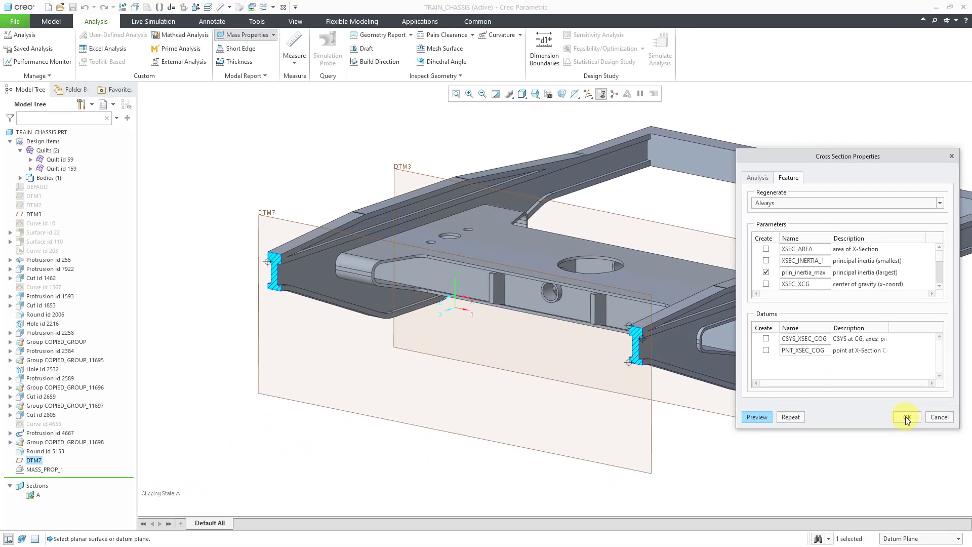
left_click(906, 417)
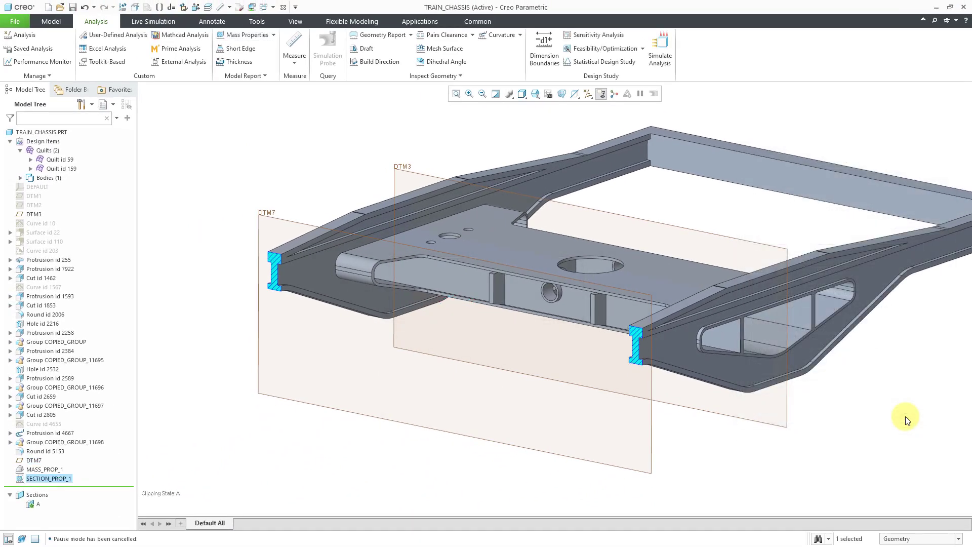
Step: Clear the selection and turn off the display of datum planes
left_click(178, 434)
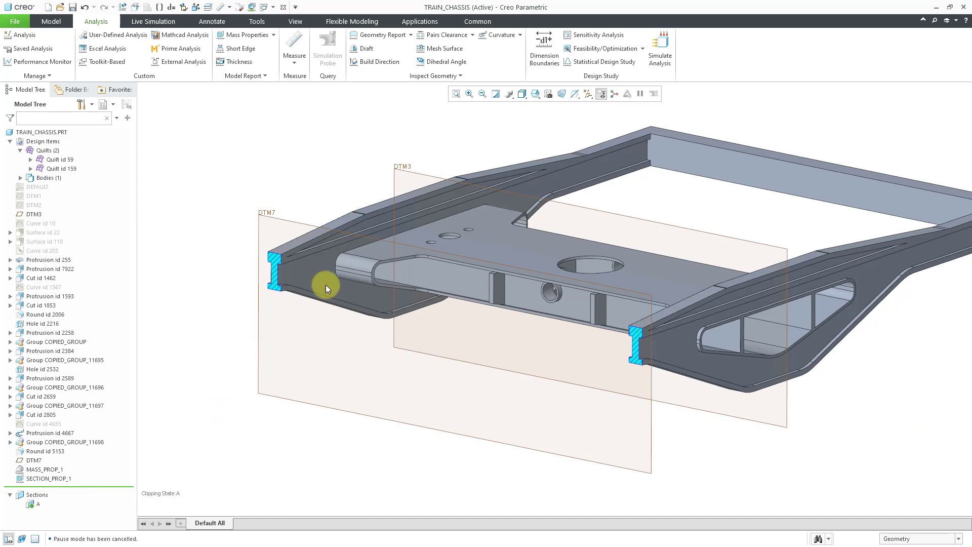
left_click(589, 95)
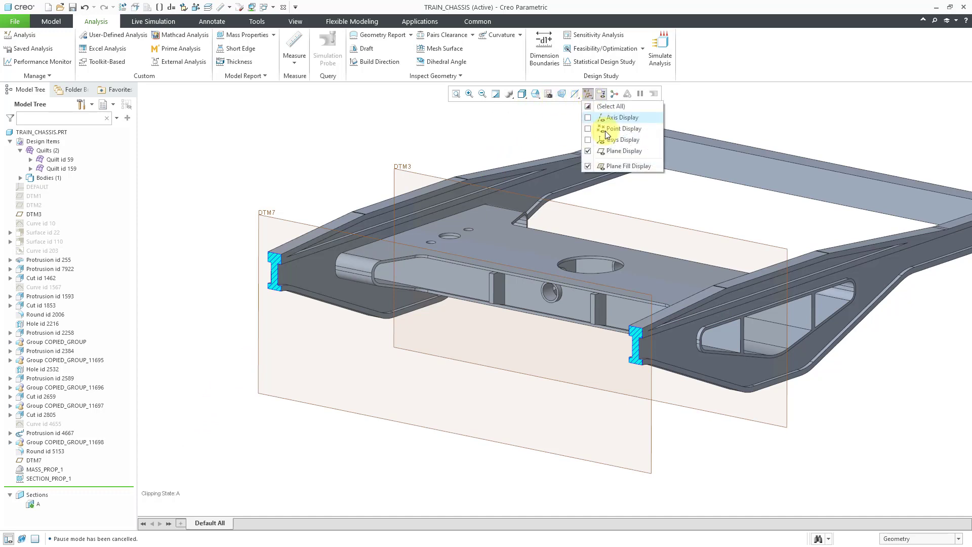
left_click(613, 150)
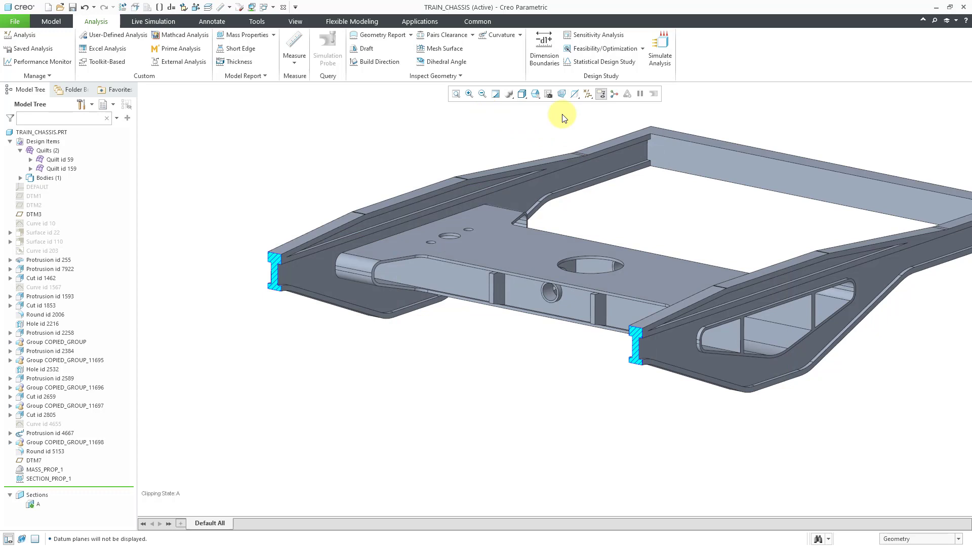
Step: Start a new multi-objective design study and open the setup of its master table beside the model
left_click(643, 48)
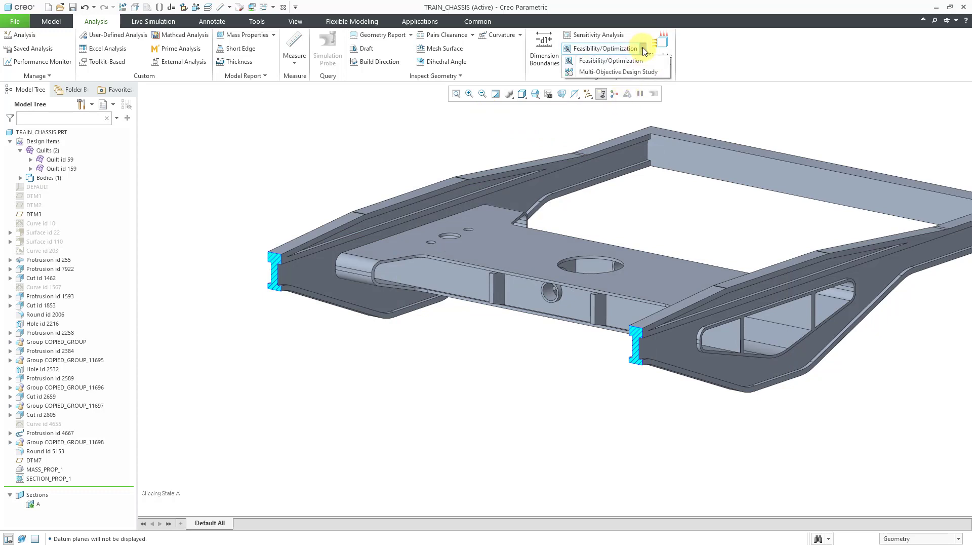
left_click(650, 73)
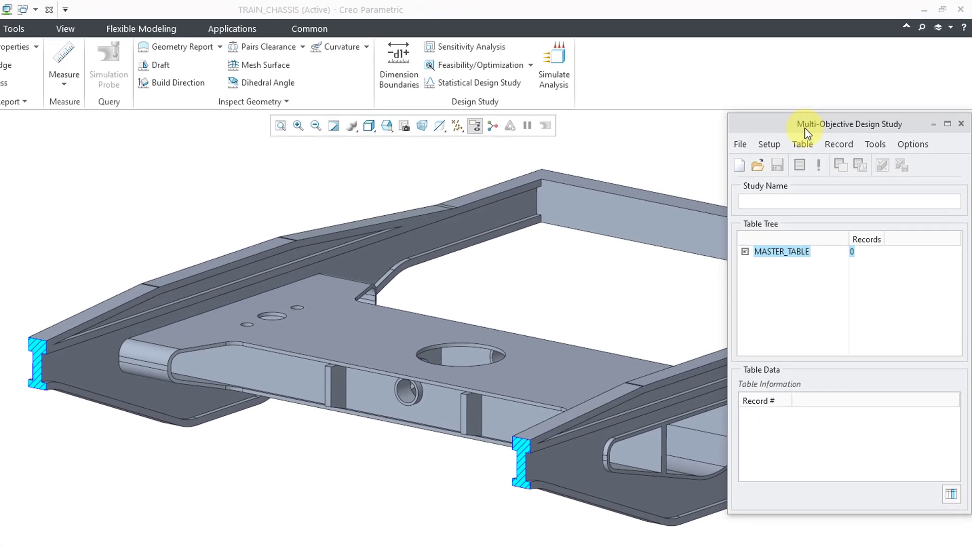
left_click(740, 166)
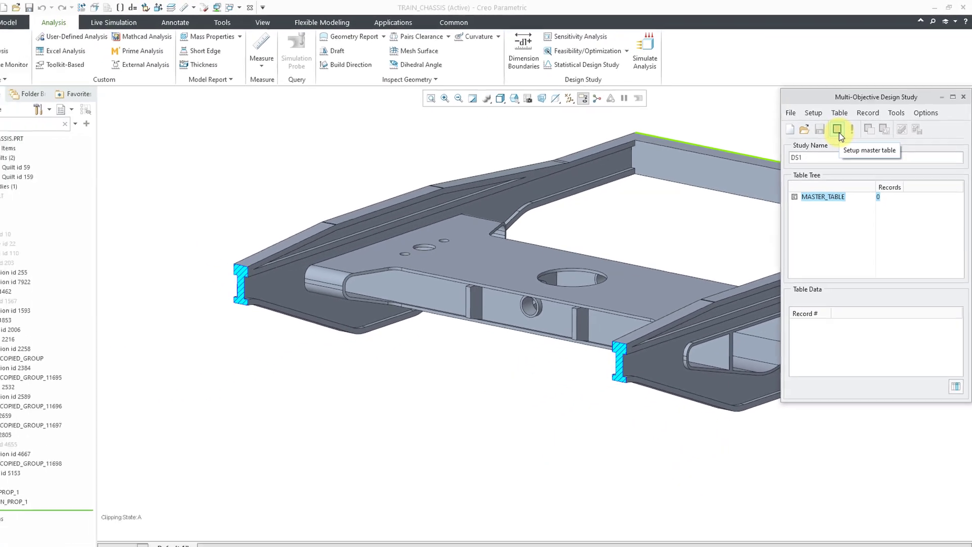
left_click(838, 131)
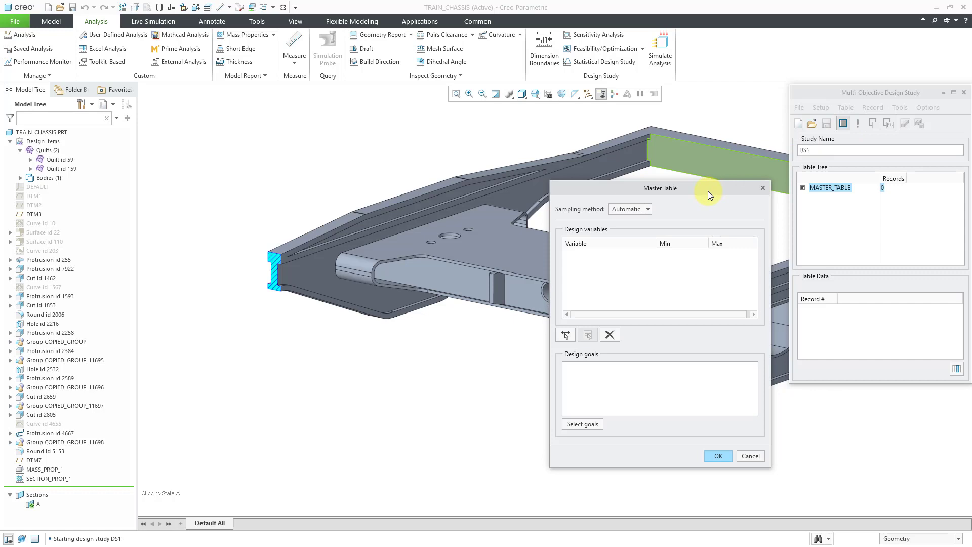
left_click_drag(659, 186, 189, 151)
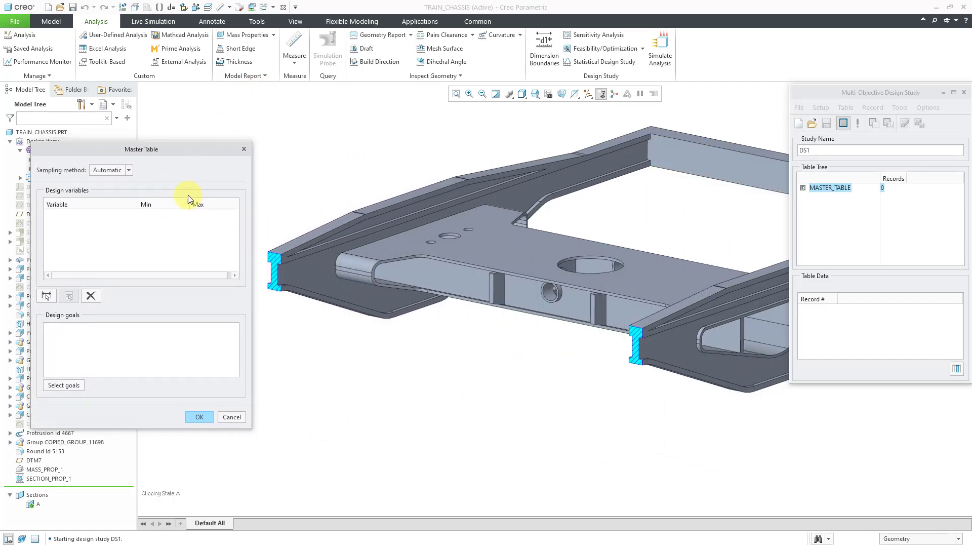
Step: Add the flange_width, flange_thk and web_thk dimensions of Protrusion id 255 as design variables in the master table
left_click(47, 297)
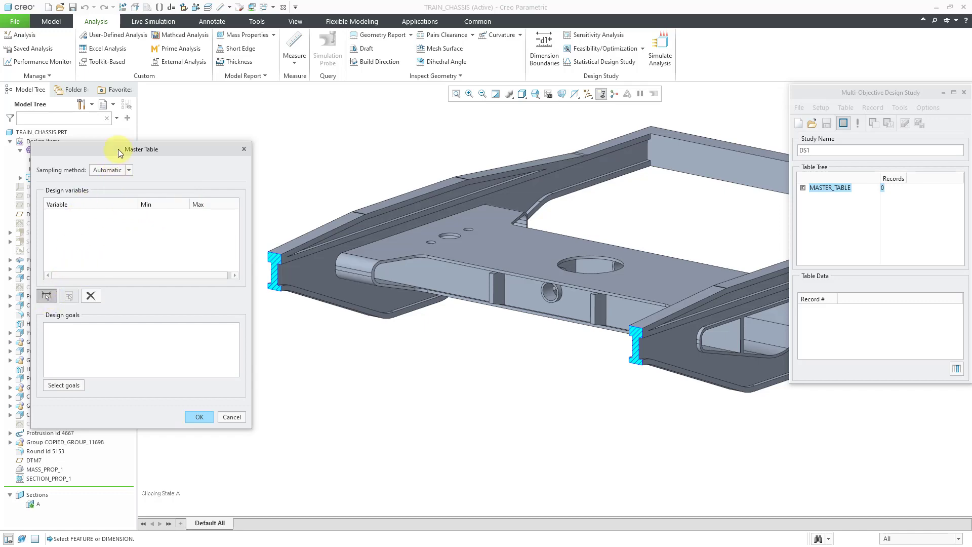
left_click_drag(117, 149, 156, 173)
left_click(48, 260)
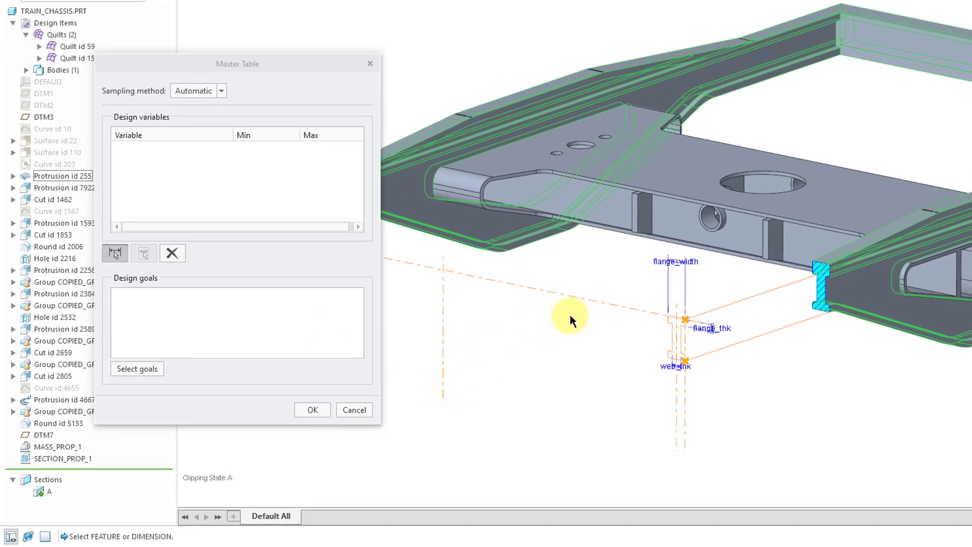
left_click(676, 262)
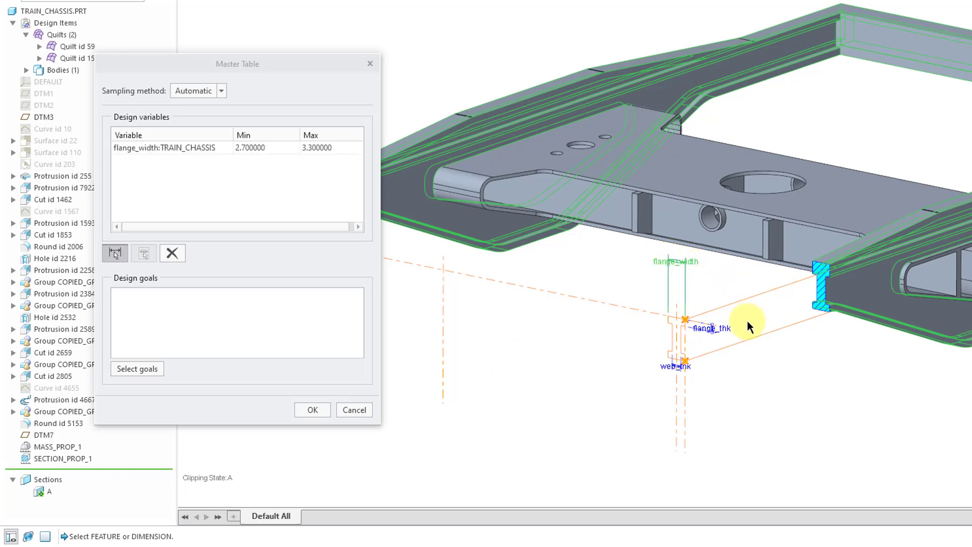
left_click(725, 335)
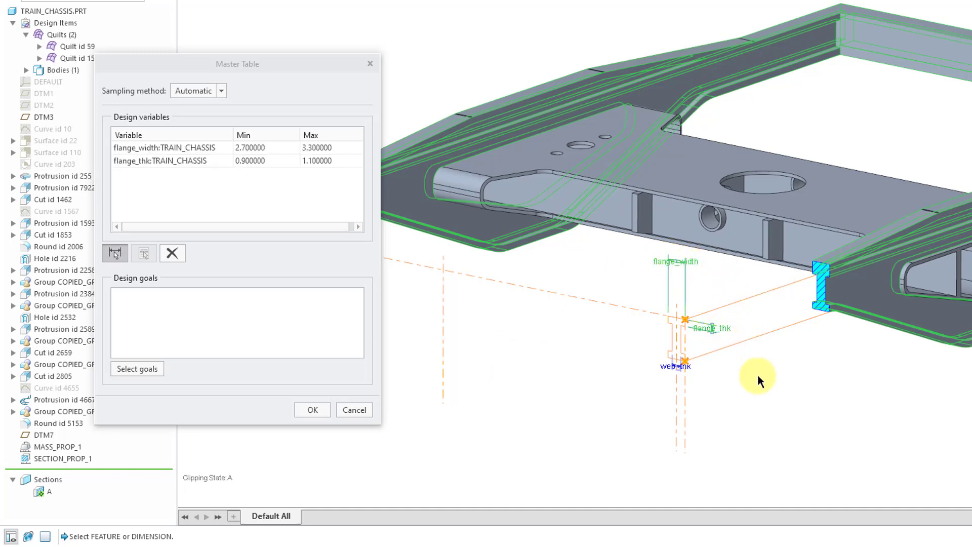
left_click(668, 368)
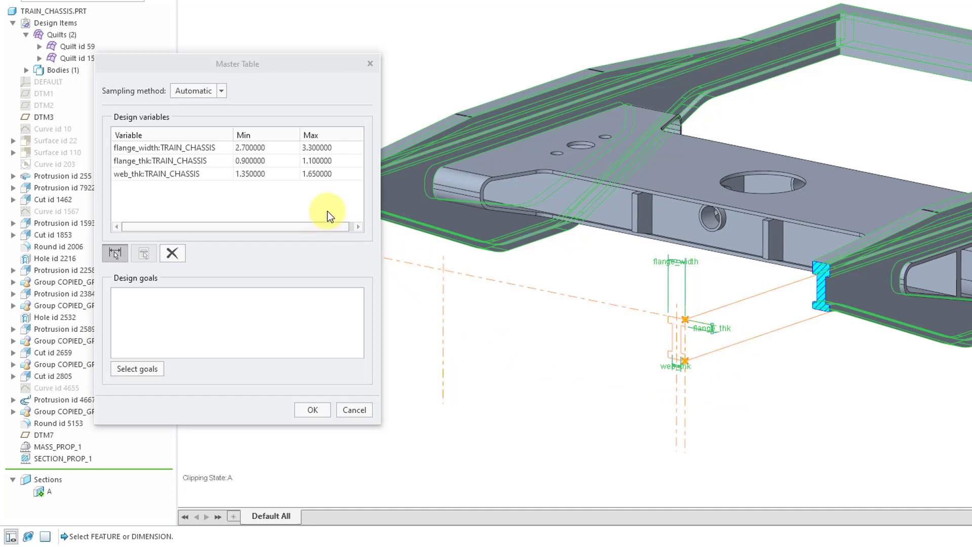
Step: Set the flange_width variable's range to a minimum of 2 and a maximum of 4
left_click(269, 149)
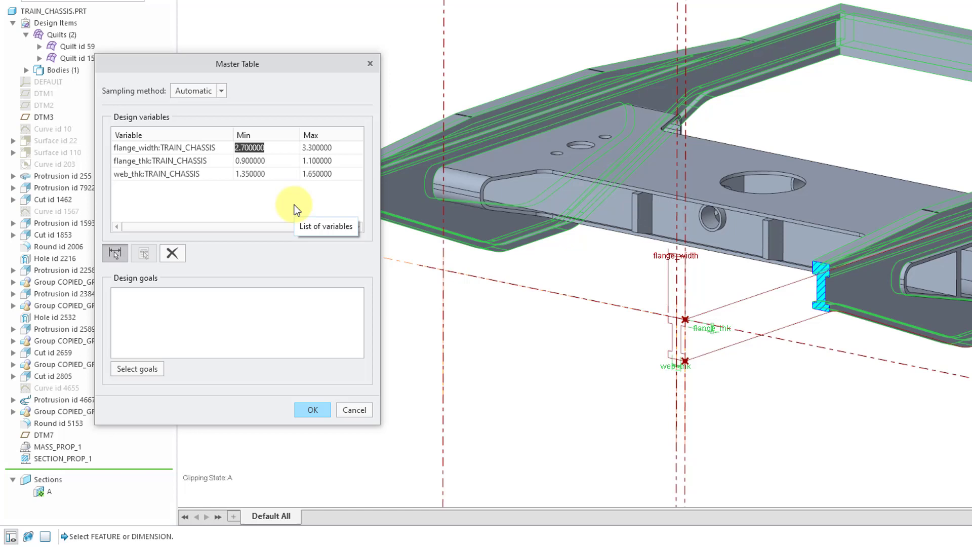
type("2")
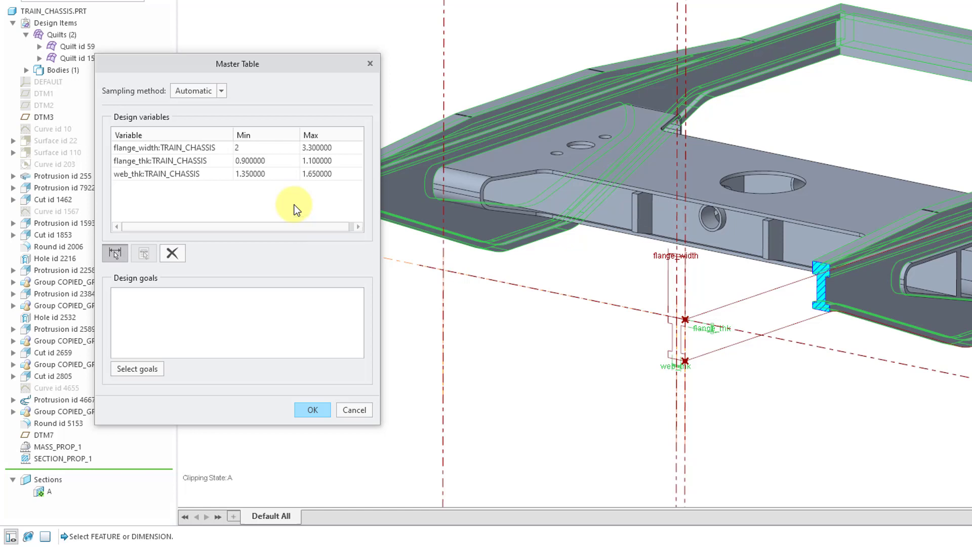
left_click(339, 152)
type("4")
Step: Set the flange_thk variable's range to a minimum of 0.75 and a maximum of 1.5
left_click(282, 161)
type(".75")
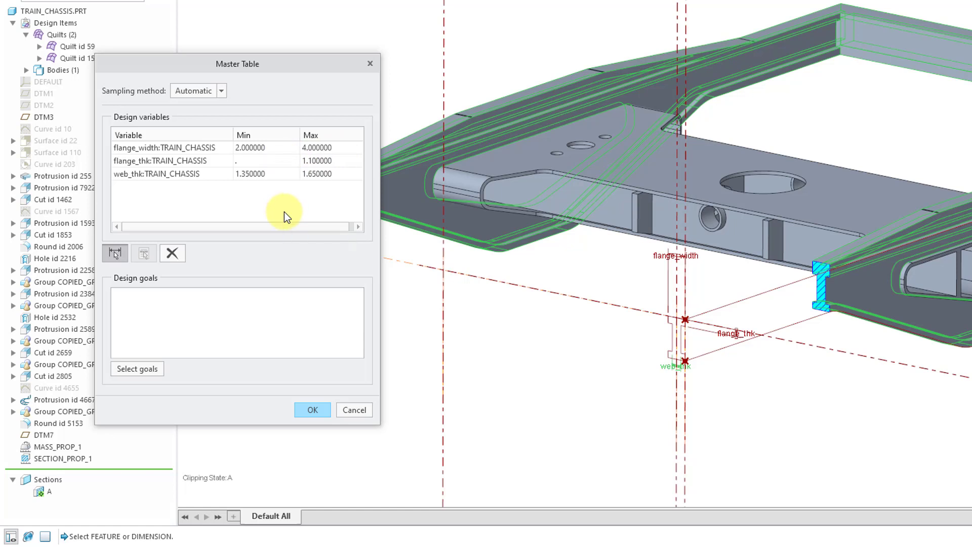
left_click(348, 160)
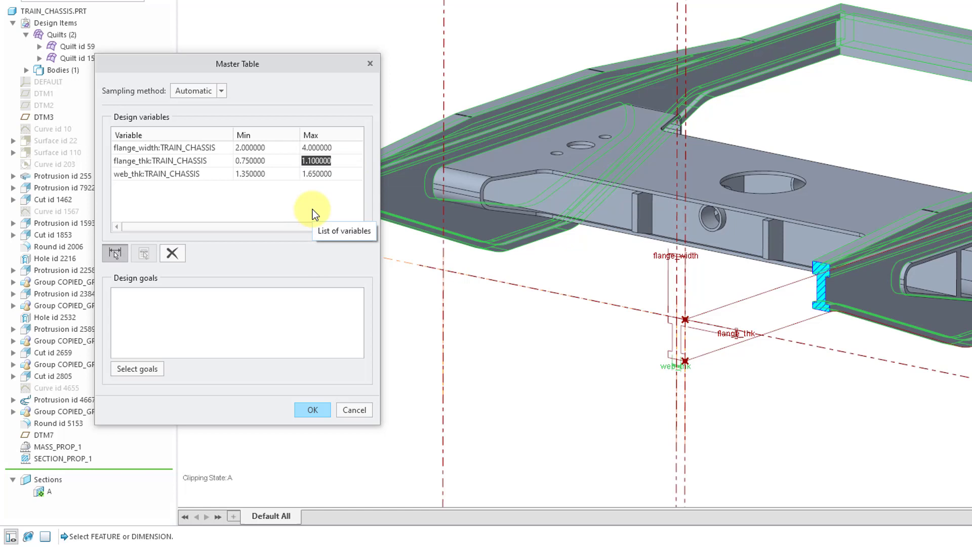
type("1.5")
key("Tab")
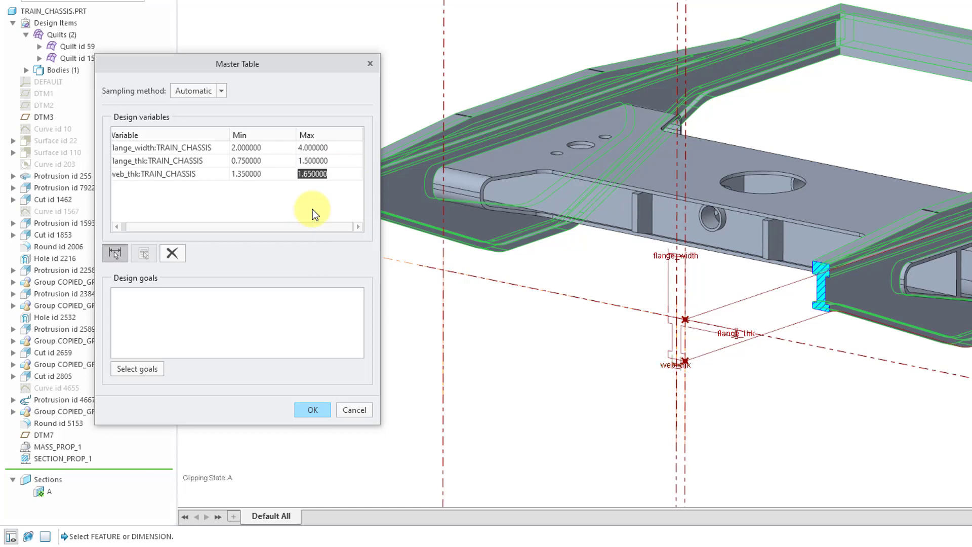
Step: Set the web_thk variable's range to a minimum of 0.75 and a maximum of 1.5
left_click(265, 174)
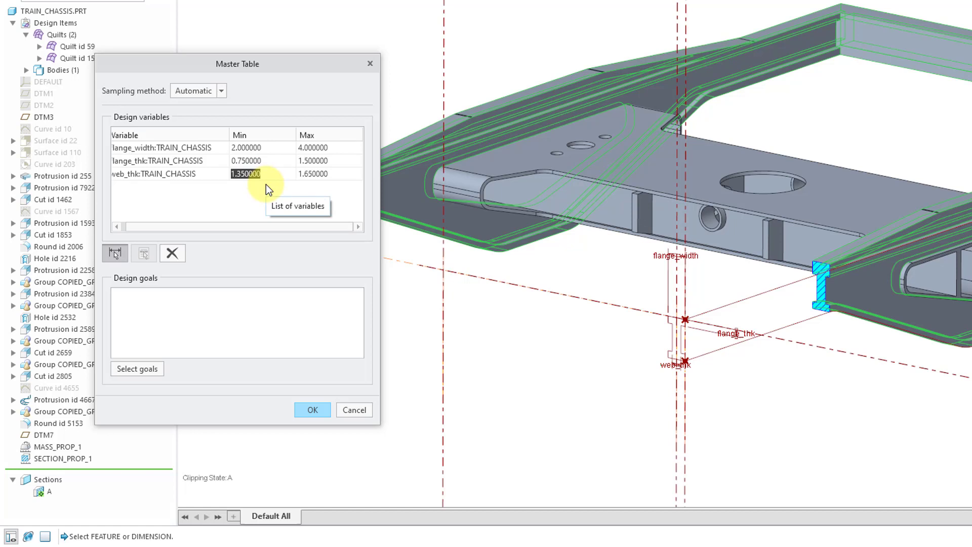
type(".75")
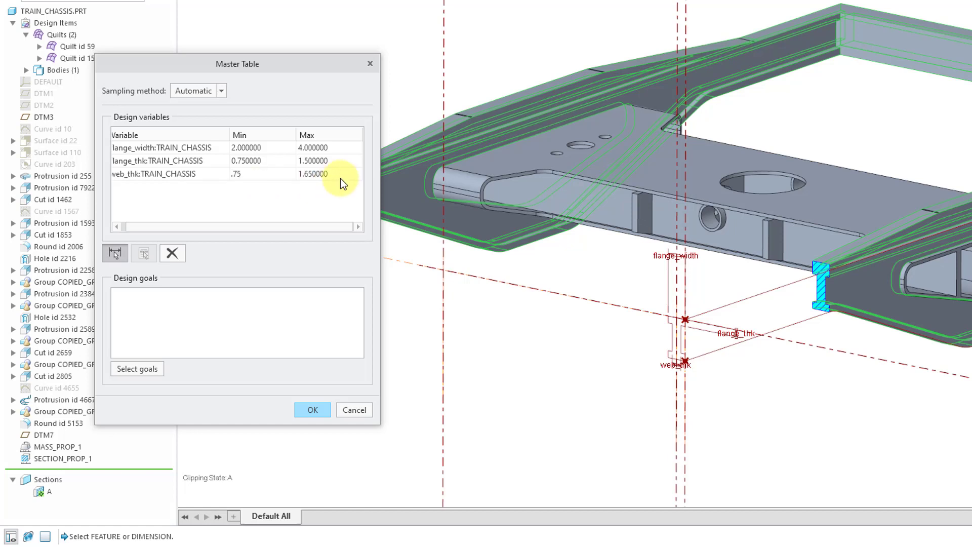
left_click(340, 177)
type("1.")
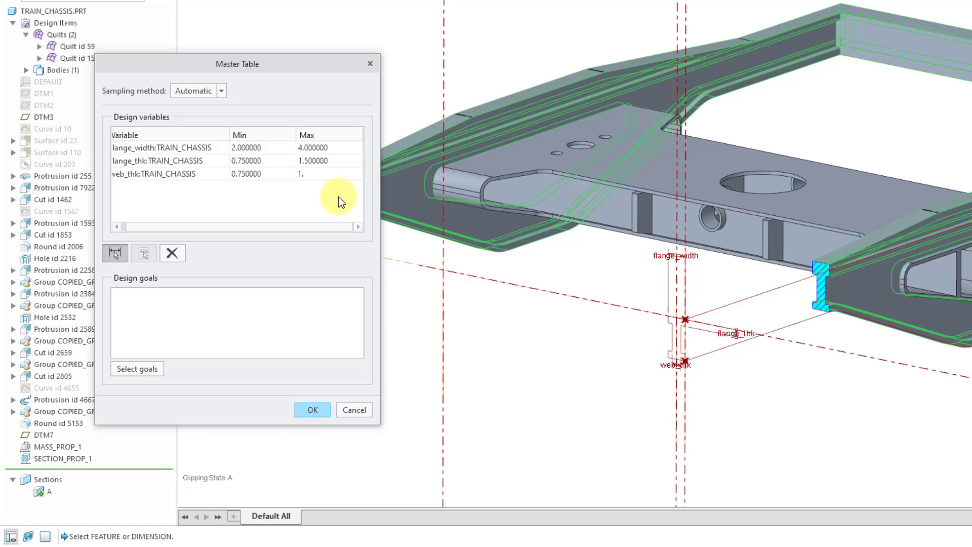
type("5")
key("Return")
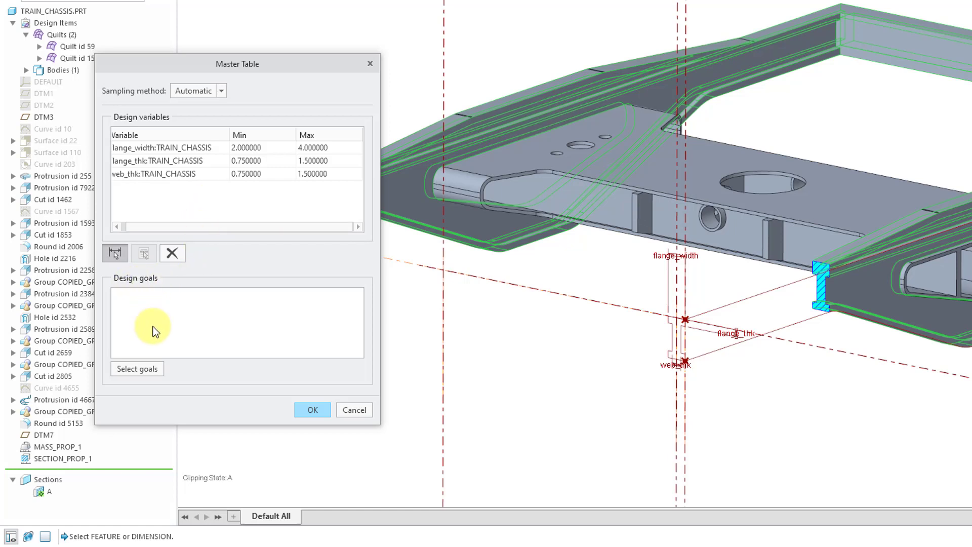
Step: Add the MASS parameter of MASS_PROP_1 and the PRIN_INERTIA_MAX parameter of SECTION_PROP_1 as design goals
left_click(135, 369)
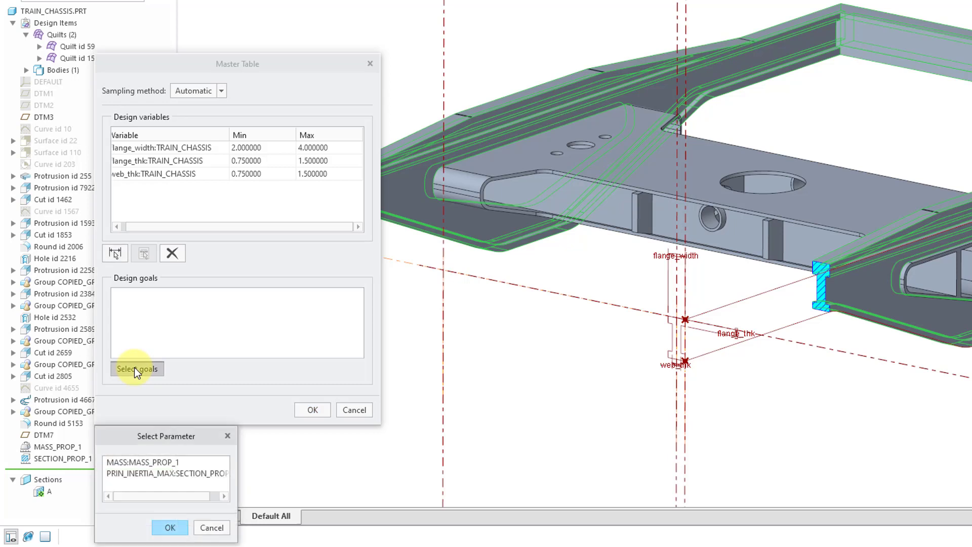
left_click(154, 462)
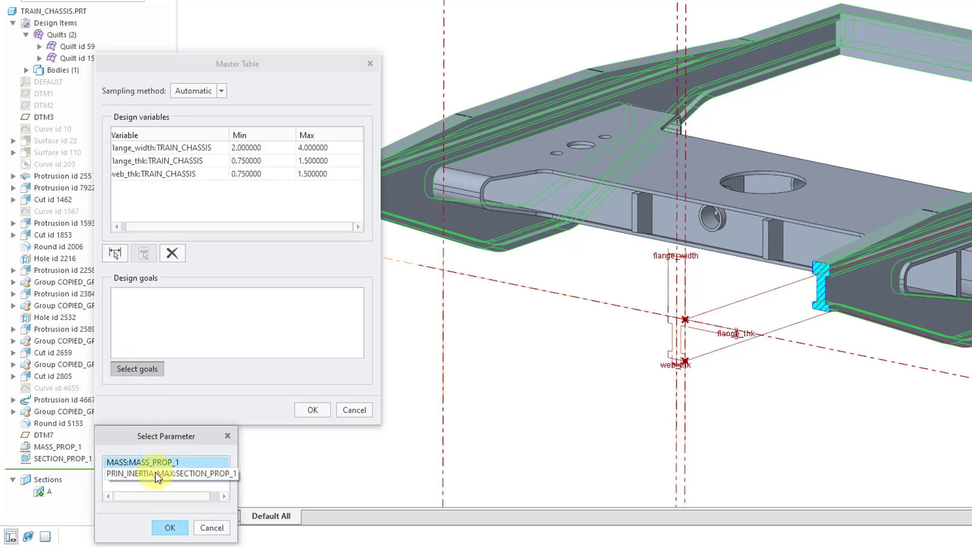
left_click(156, 473)
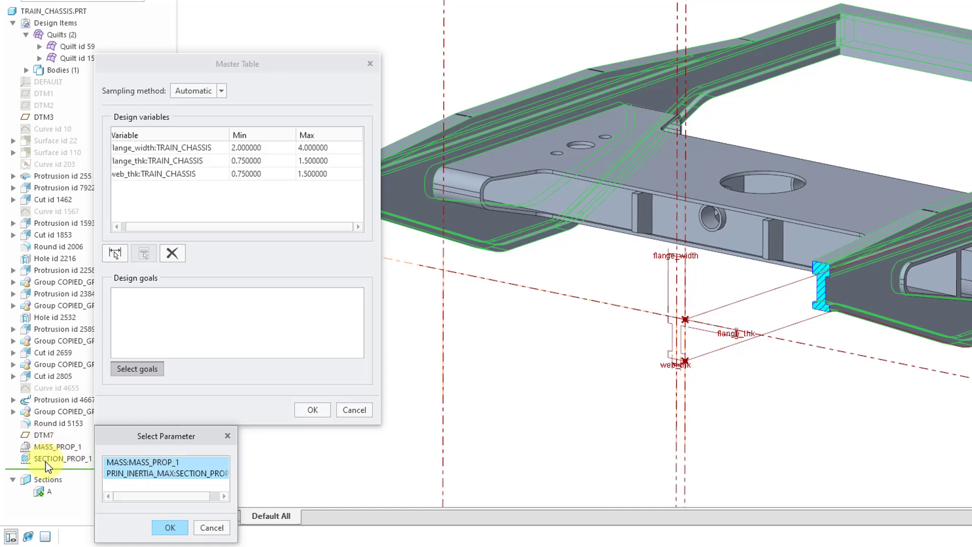
left_click(169, 528)
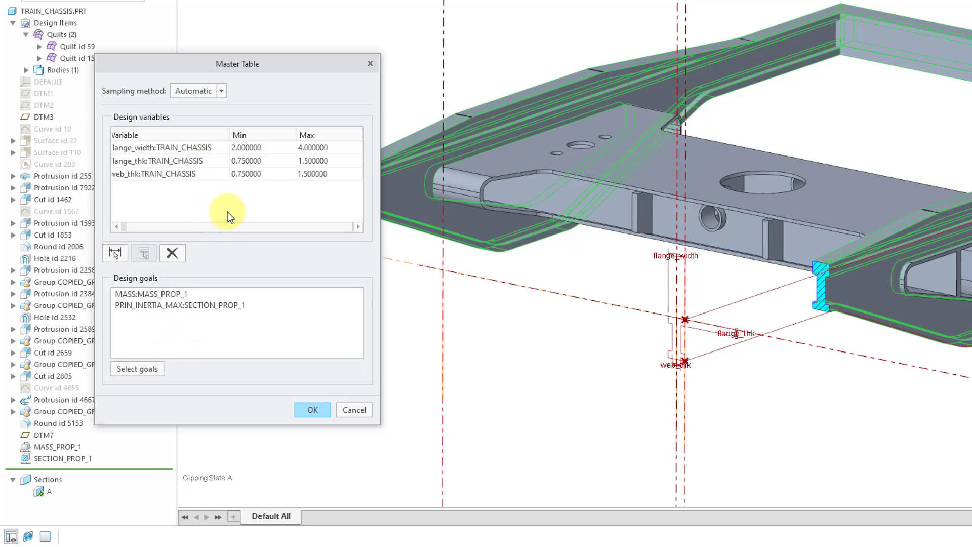
Step: Keep the master table's sampling method on Automatic, accept the table definition and repaint the model view
left_click(222, 90)
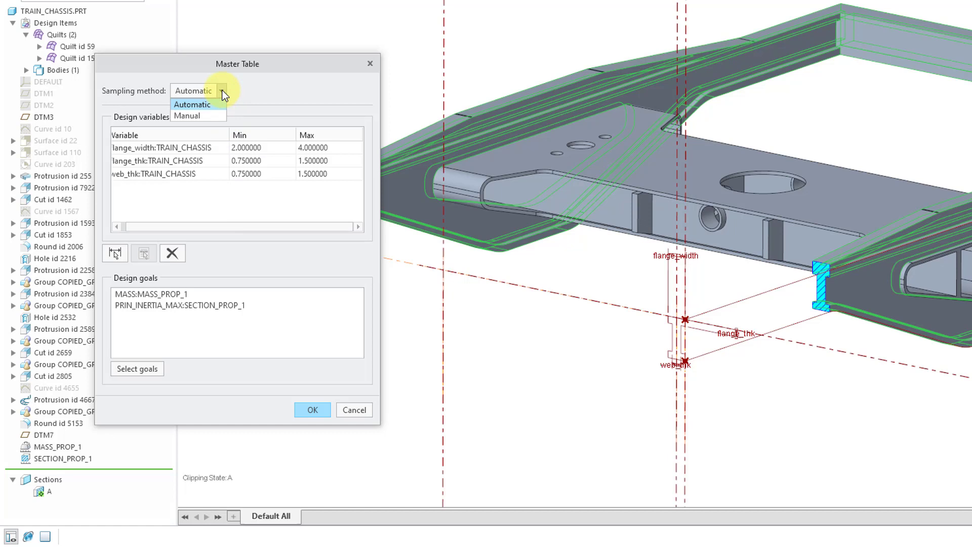
left_click(212, 104)
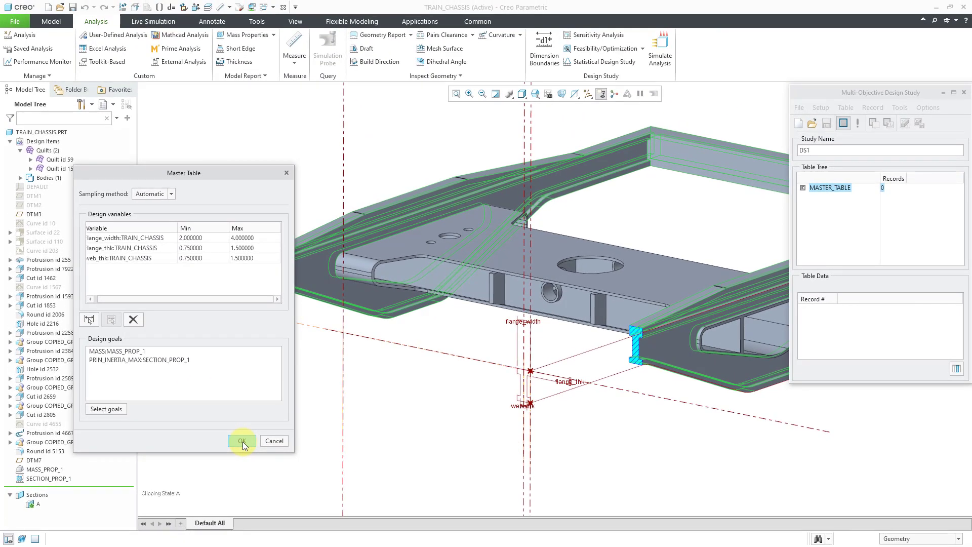
left_click(242, 442)
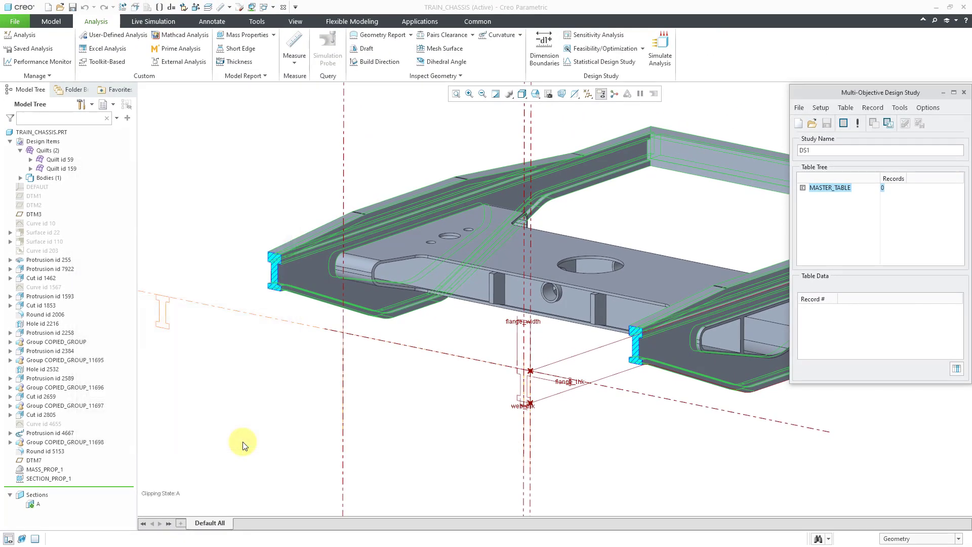
left_click(828, 195)
left_click(498, 94)
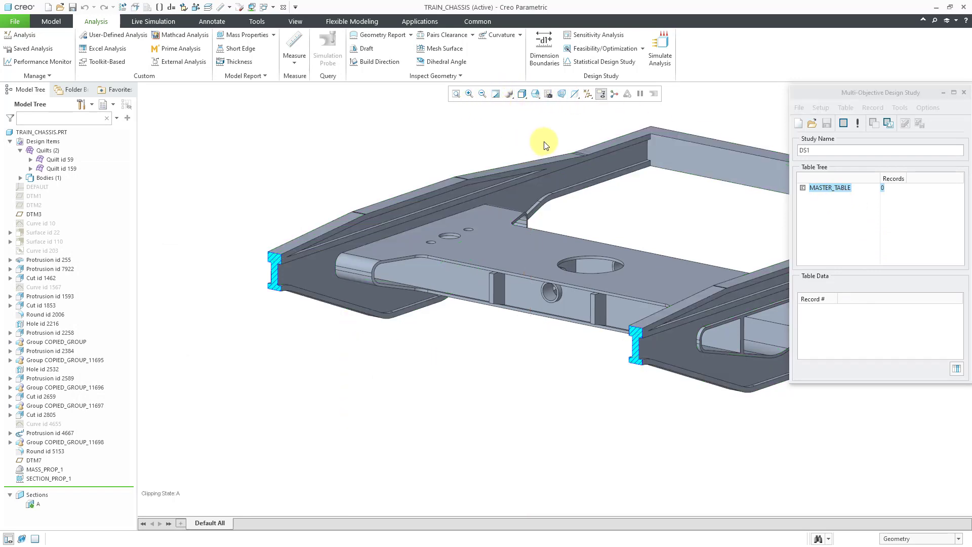
Step: Run the design study on MASTER_TABLE with 256 experiments
left_click(858, 123)
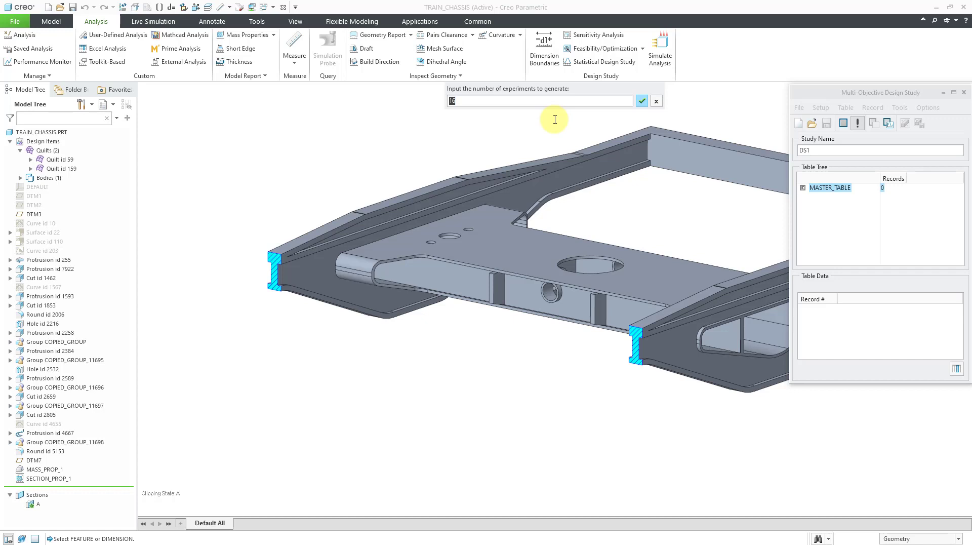
type("256")
left_click(643, 102)
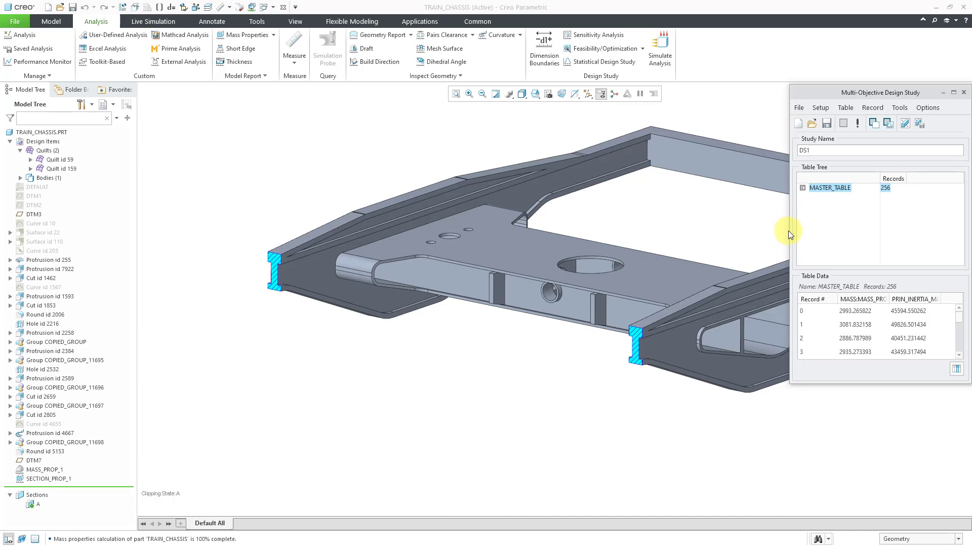
Step: Widen the study window and both goal columns, and look through the generated records of MASTER_TABLE
left_click_drag(791, 231, 724, 226)
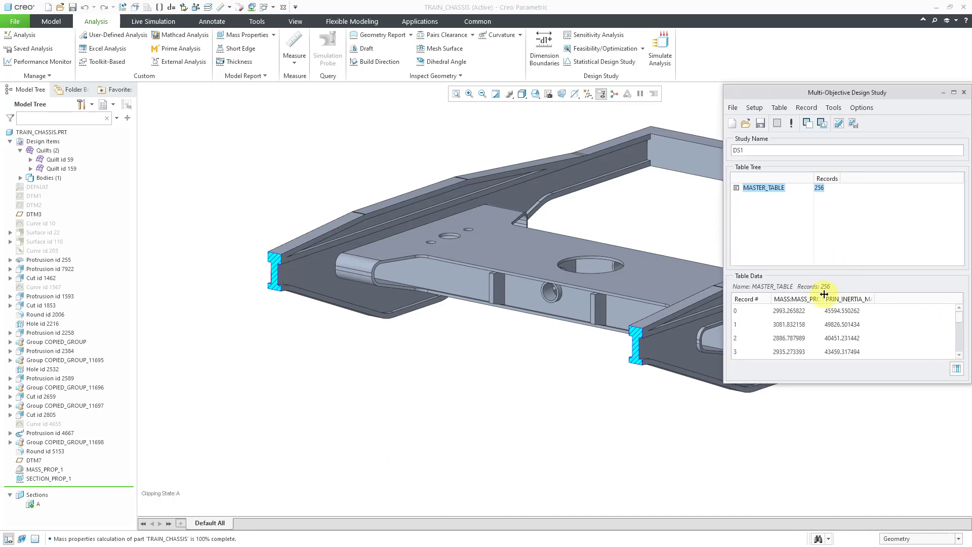
left_click_drag(823, 298, 853, 290)
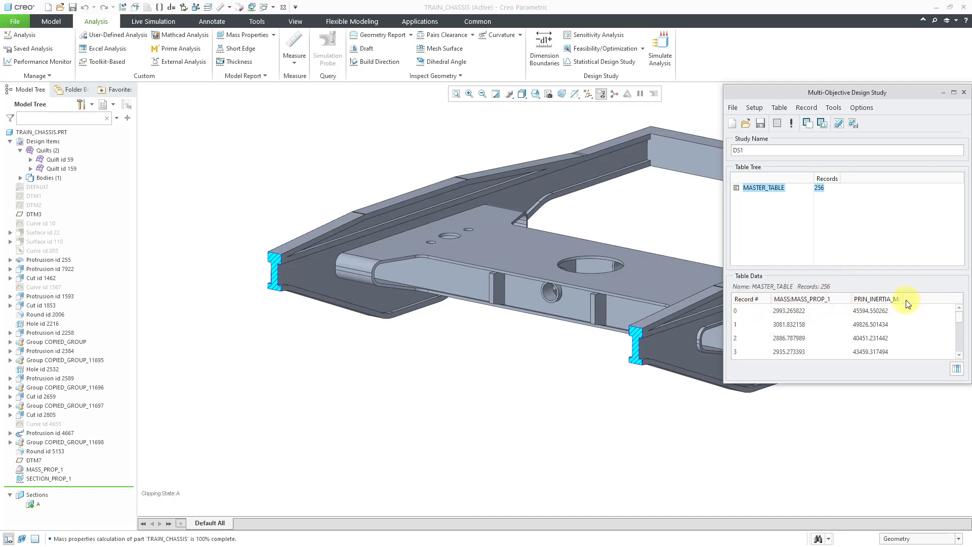
left_click_drag(903, 297, 935, 290)
left_click(961, 337)
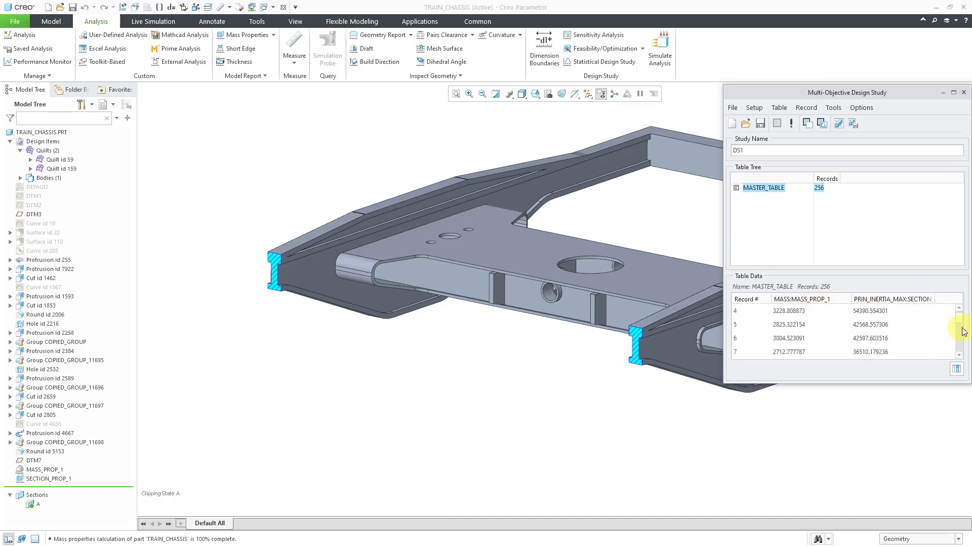
left_click_drag(960, 337, 950, 320)
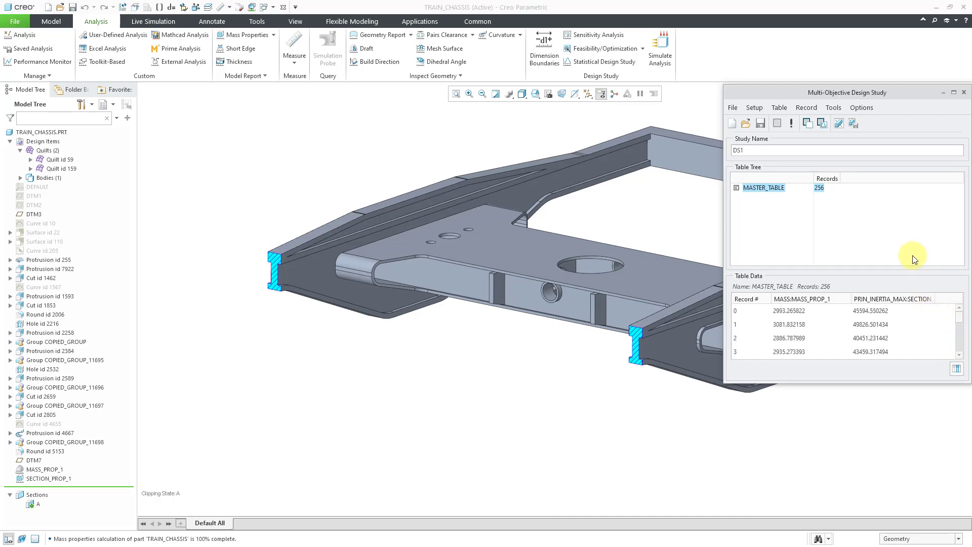
Step: Graph MASTER_TABLE with MASS on the X axis and PRIN_INERTIA_MAX on the Y axis, examine the widened chart and close it
left_click(822, 126)
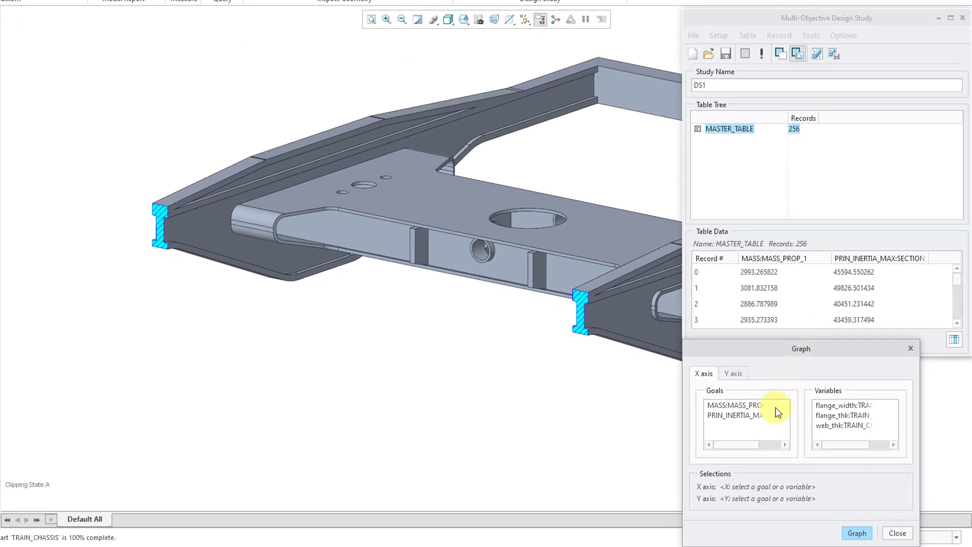
left_click(737, 408)
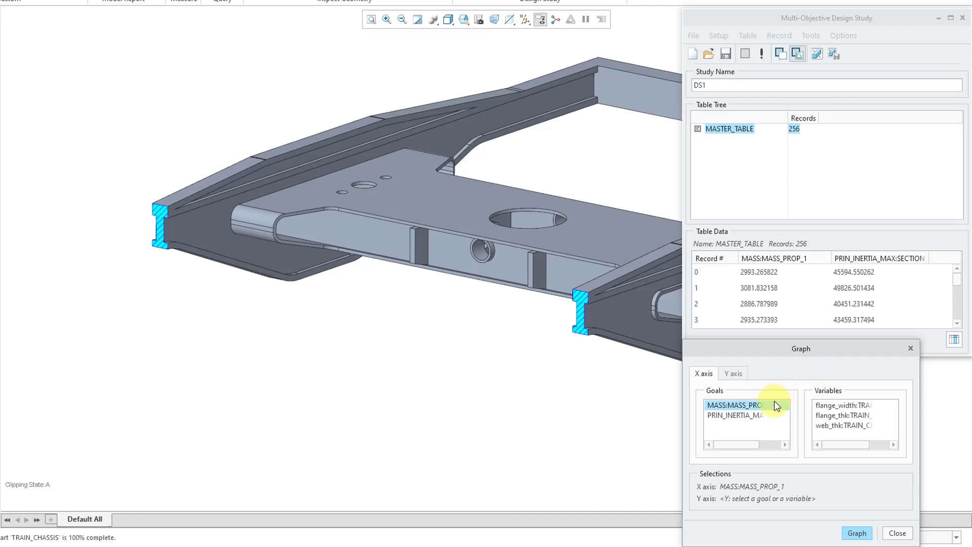
left_click(737, 375)
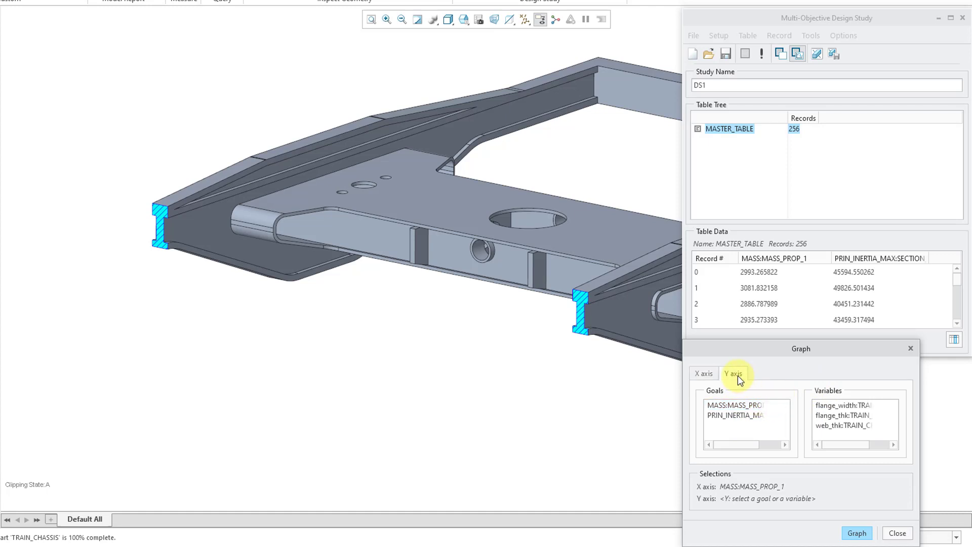
left_click(748, 417)
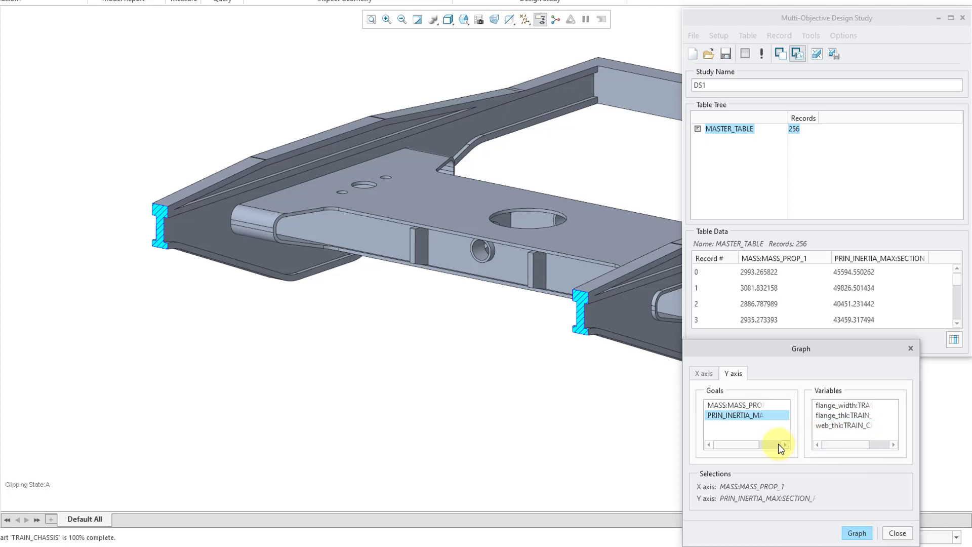
left_click(858, 534)
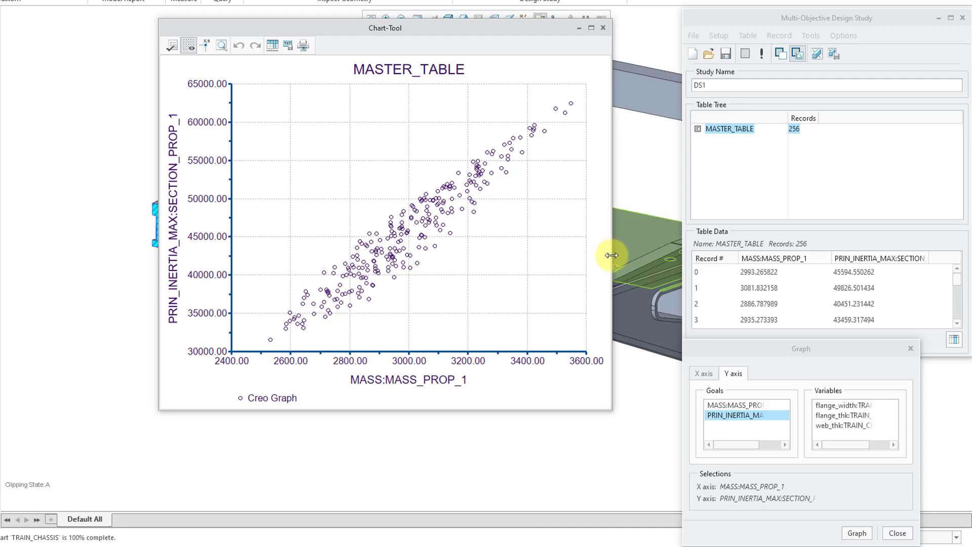
left_click_drag(614, 255, 896, 246)
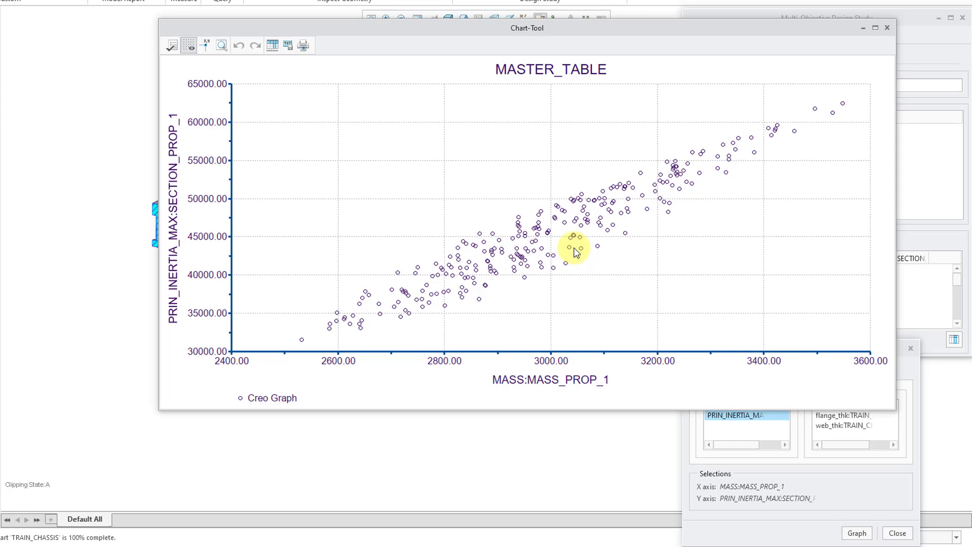
left_click(888, 29)
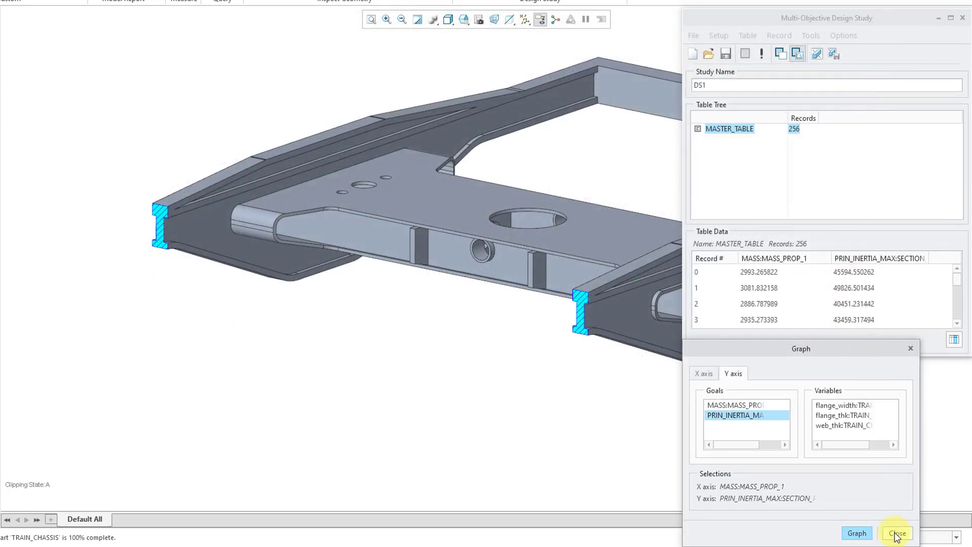
left_click(896, 534)
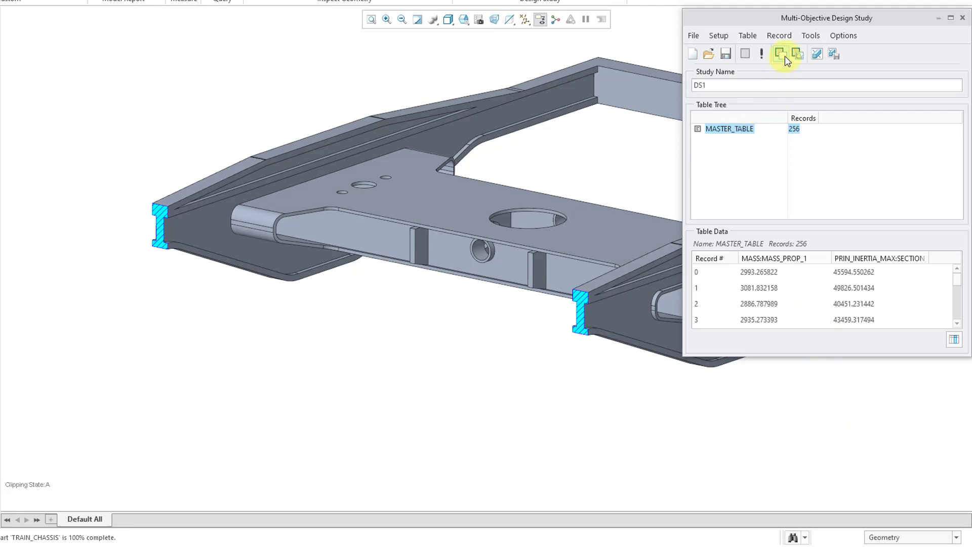
Step: Start deriving a Pareto table from MASTER_TABLE, with the MASS goal set to Minimize
right_click(739, 130)
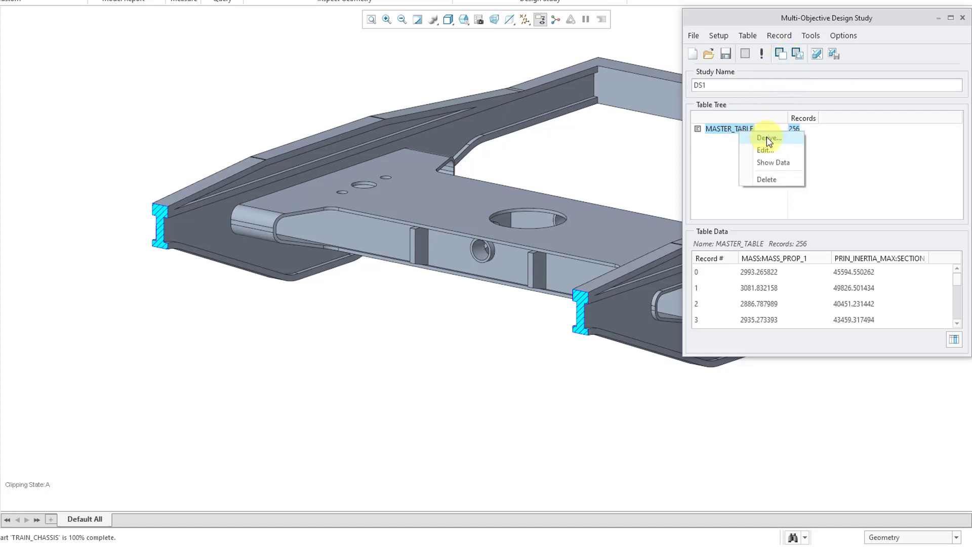
left_click(767, 137)
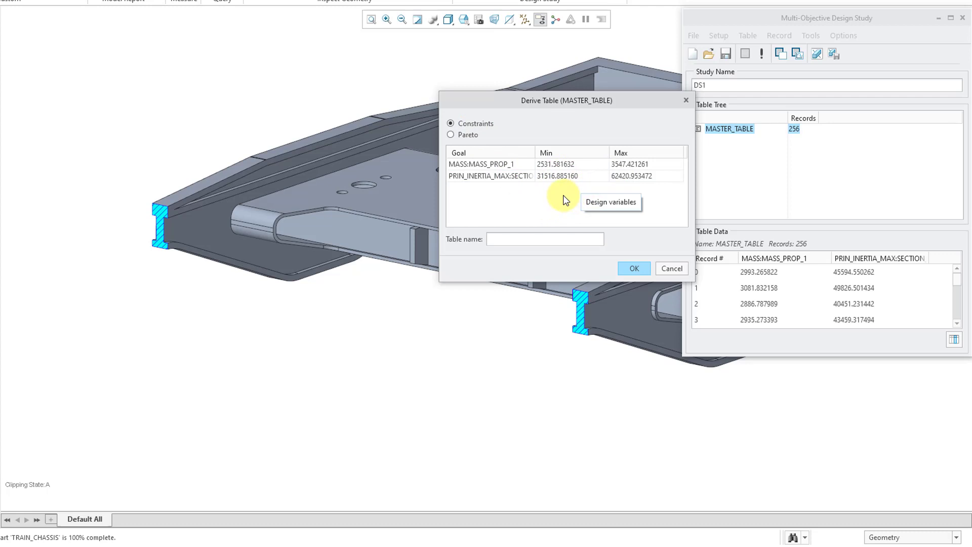
left_click(469, 135)
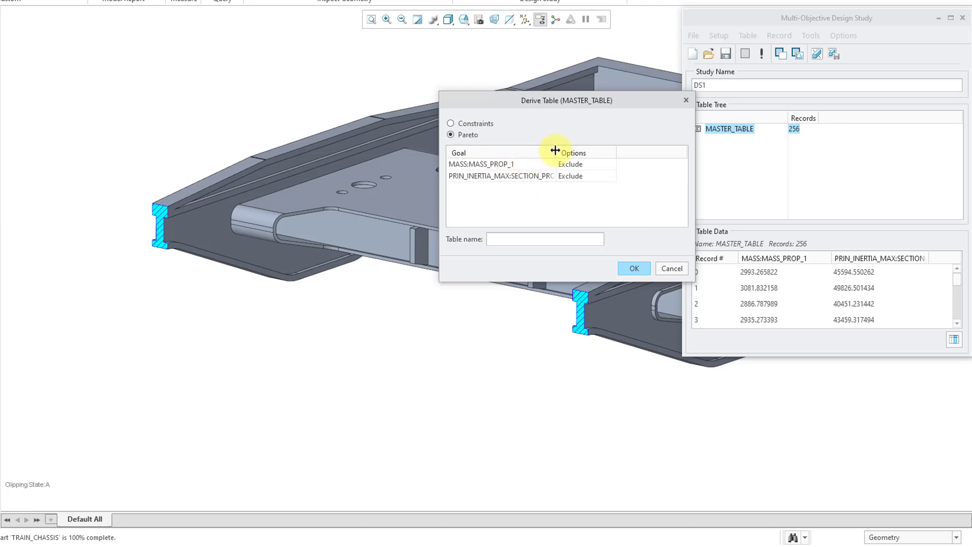
left_click_drag(557, 152, 577, 152)
left_click(623, 163)
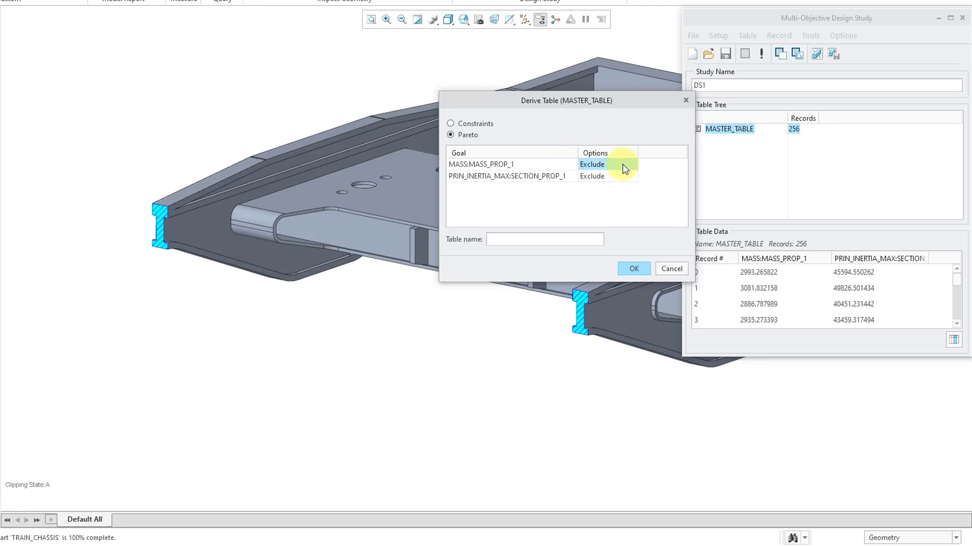
left_click(633, 165)
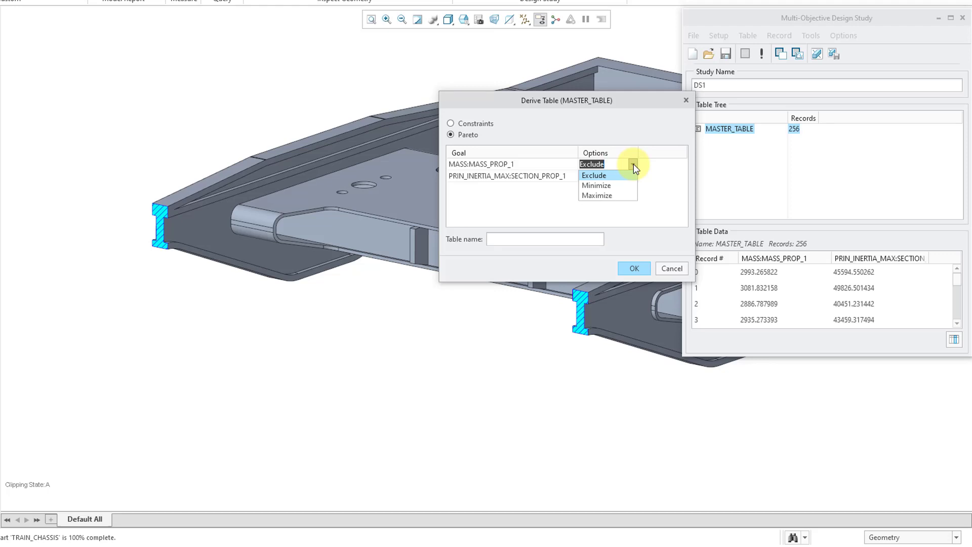
left_click(608, 185)
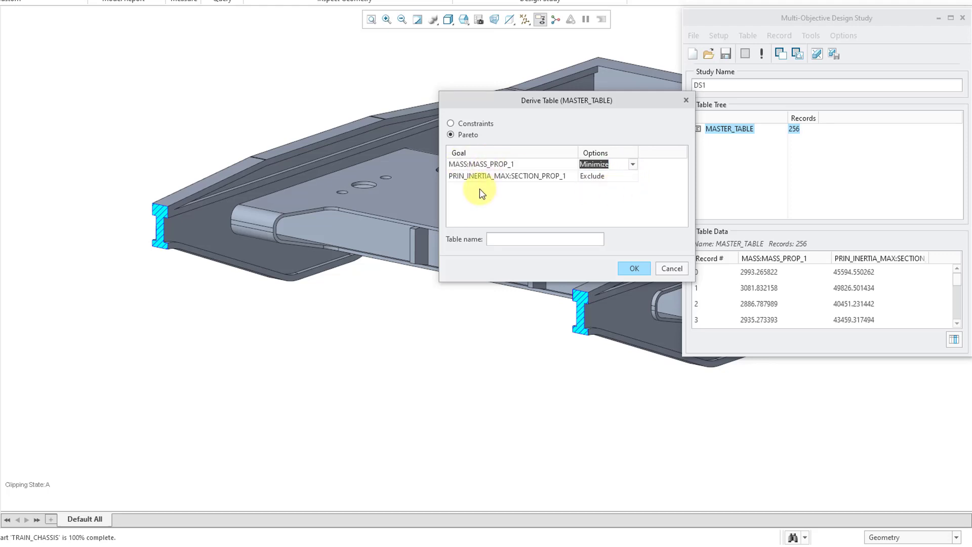
Step: Set the PRIN_INERTIA_MAX goal to Maximize and create the derived table under the name pareto
left_click(594, 176)
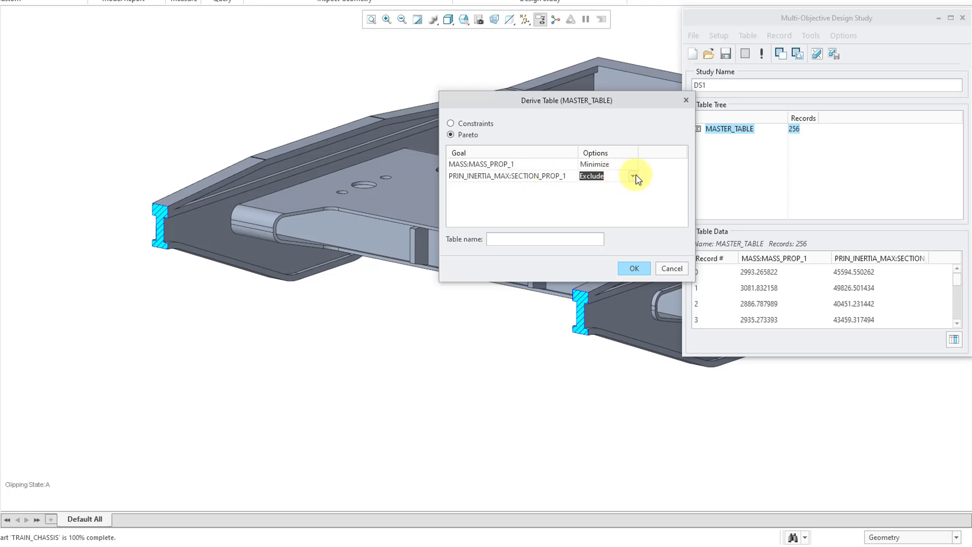
left_click(633, 175)
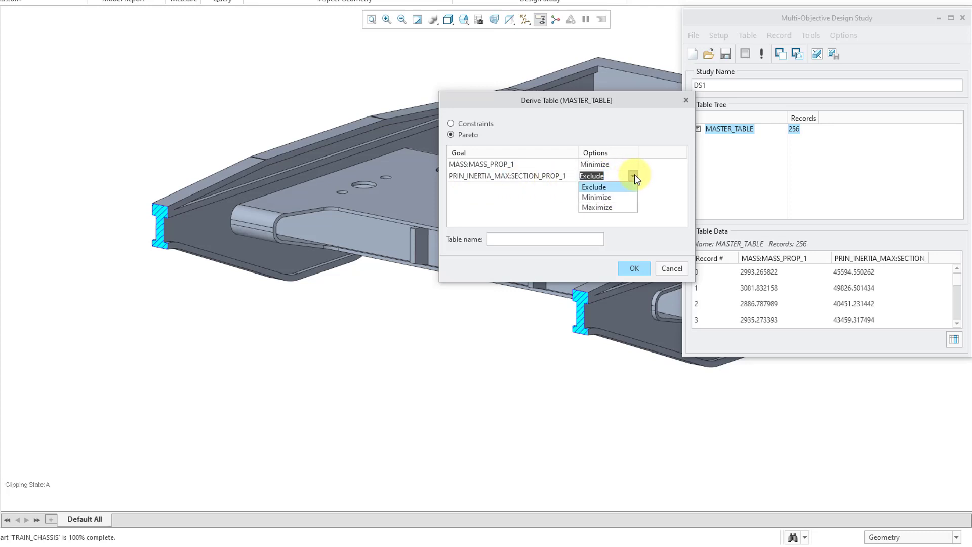
left_click(620, 206)
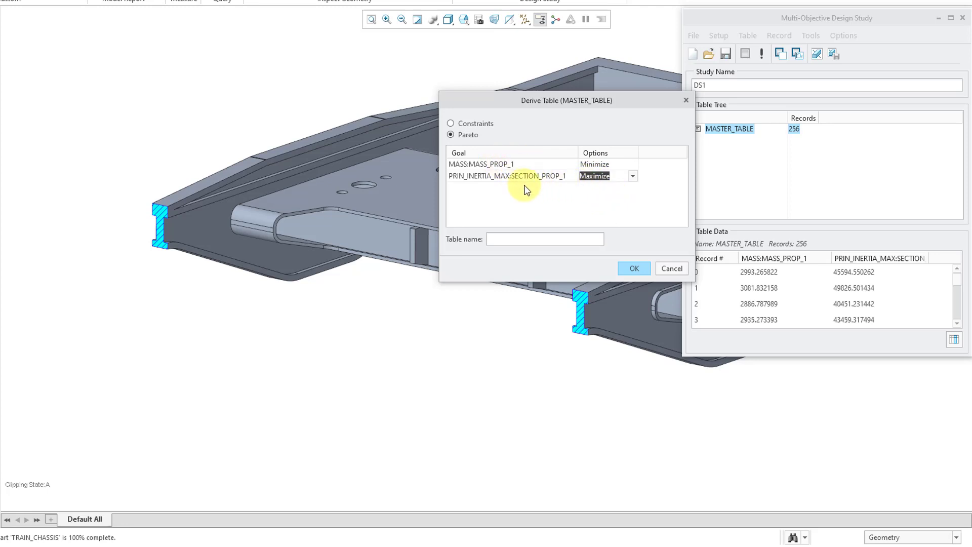
left_click(543, 239)
type("pareto")
left_click(633, 270)
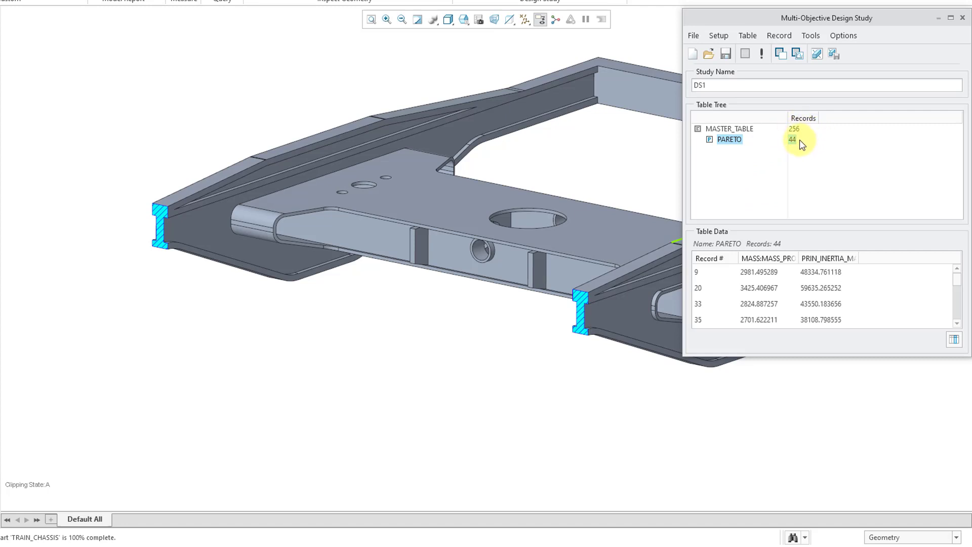
Step: Graph the PARETO table with MASS on the X axis and PRIN_INERTIA_MAX on the Y axis, reopening the chart to examine it
left_click(799, 53)
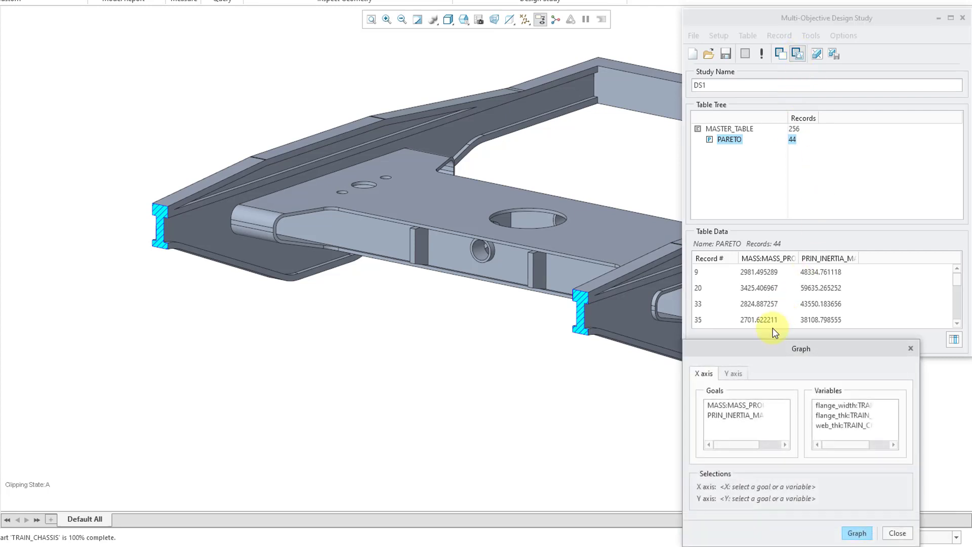
left_click(746, 406)
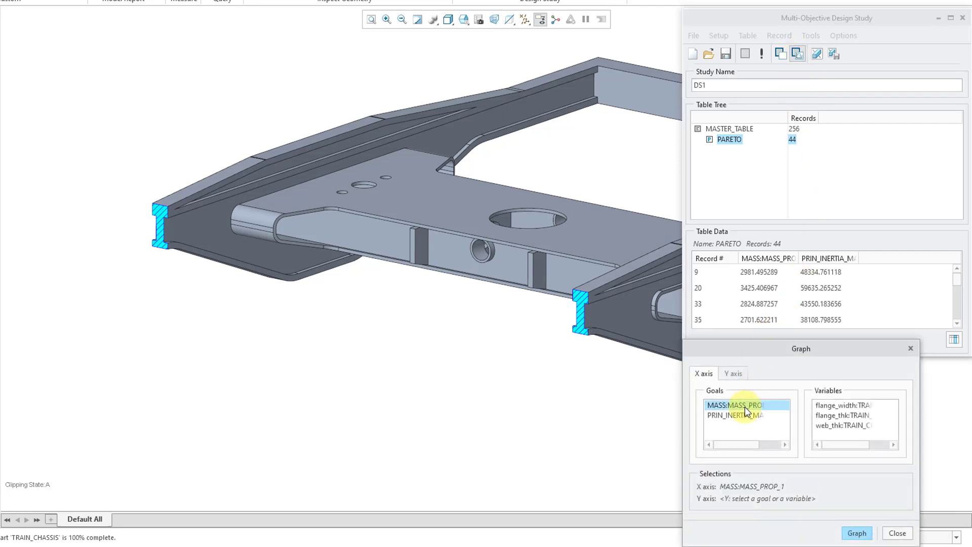
left_click(734, 374)
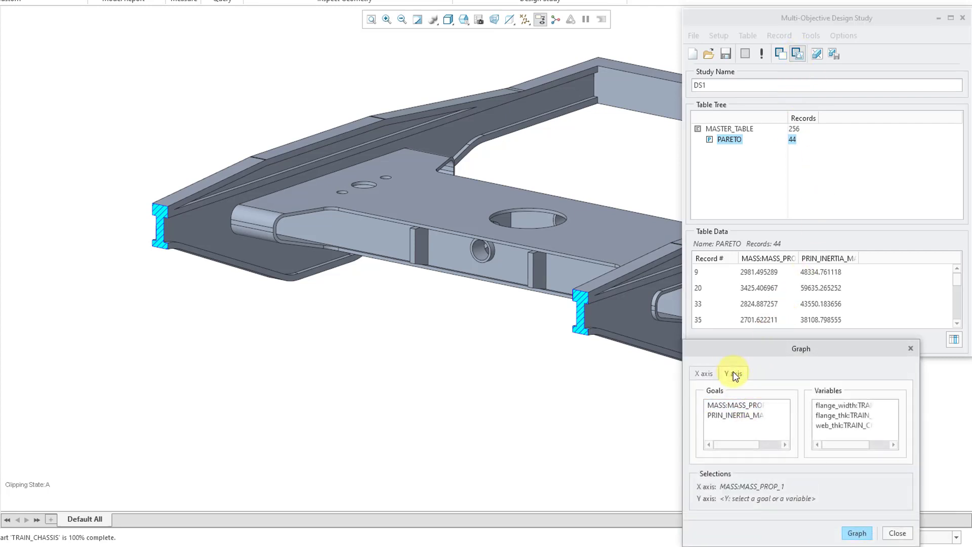
left_click(732, 415)
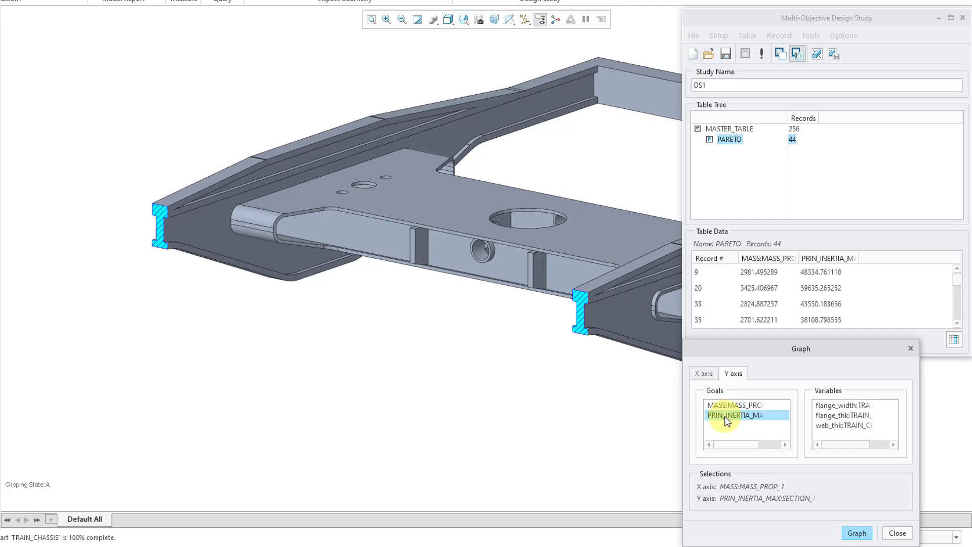
left_click(859, 534)
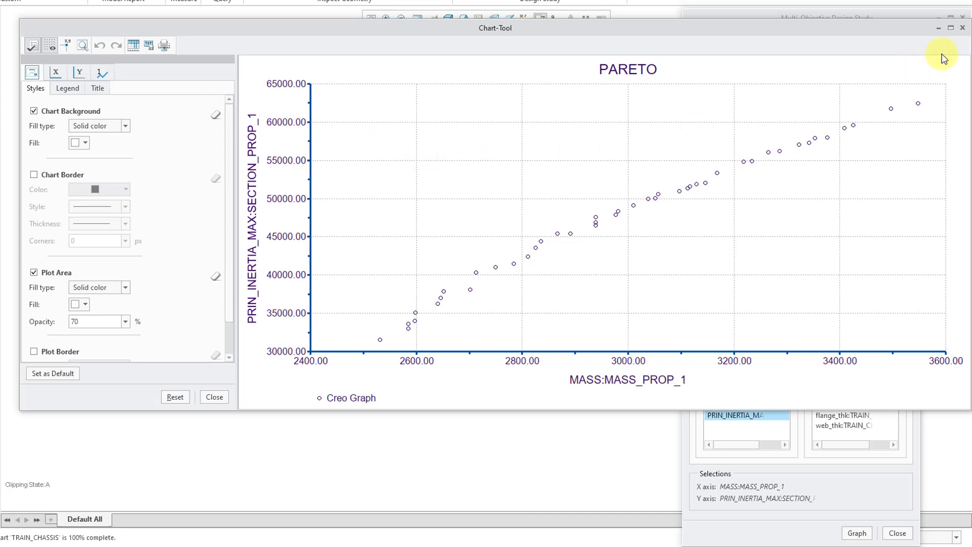
left_click(962, 28)
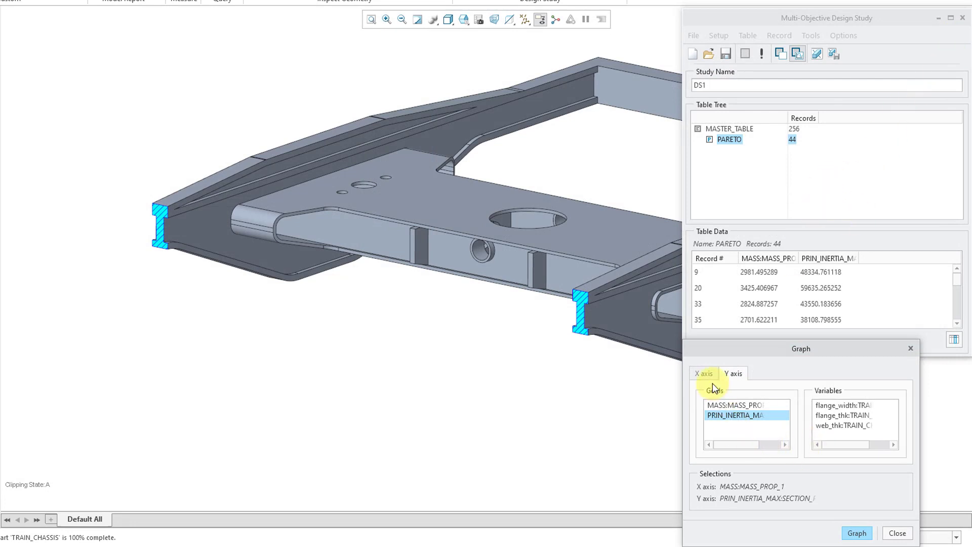
left_click(857, 533)
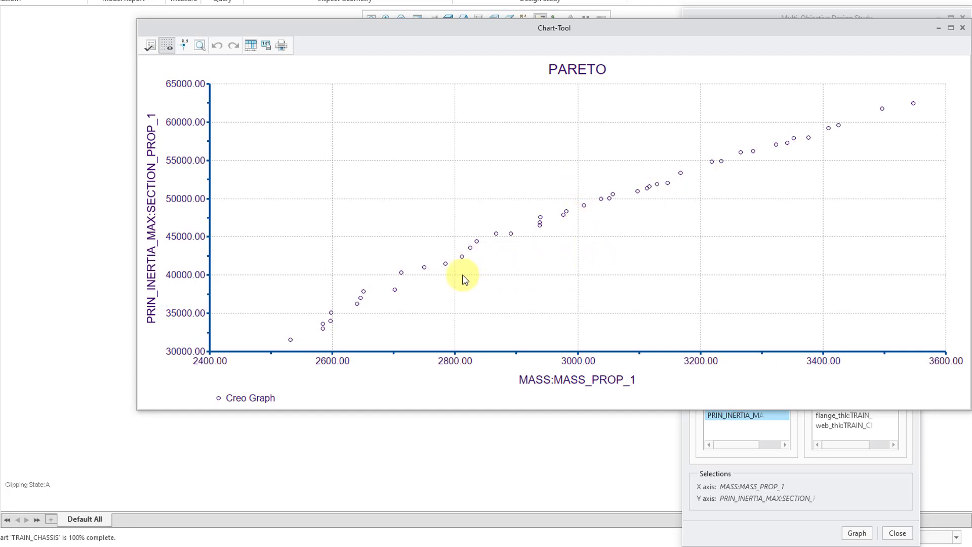
Step: Close the PARETO chart and leave the graph setup with the PARETO table selected
left_click(964, 29)
left_click(734, 139)
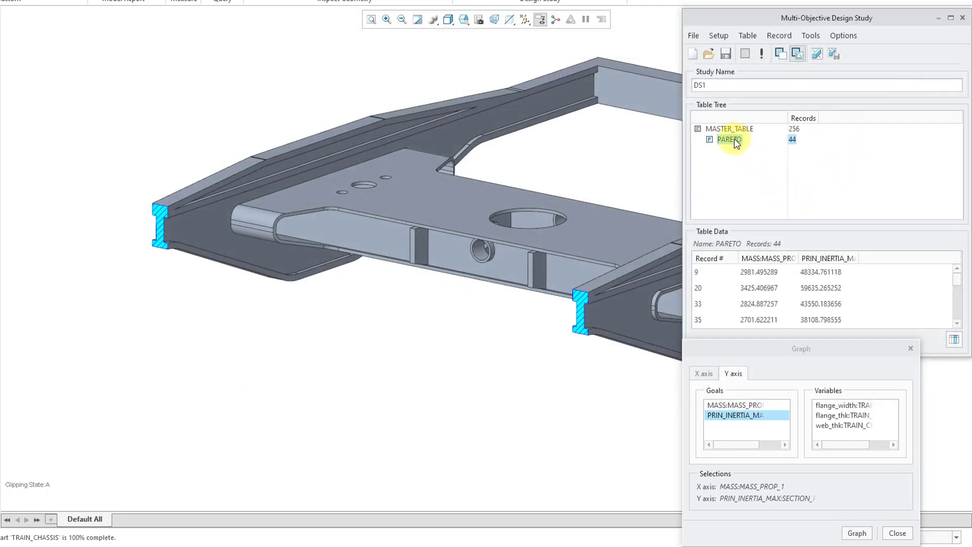
left_click(858, 533)
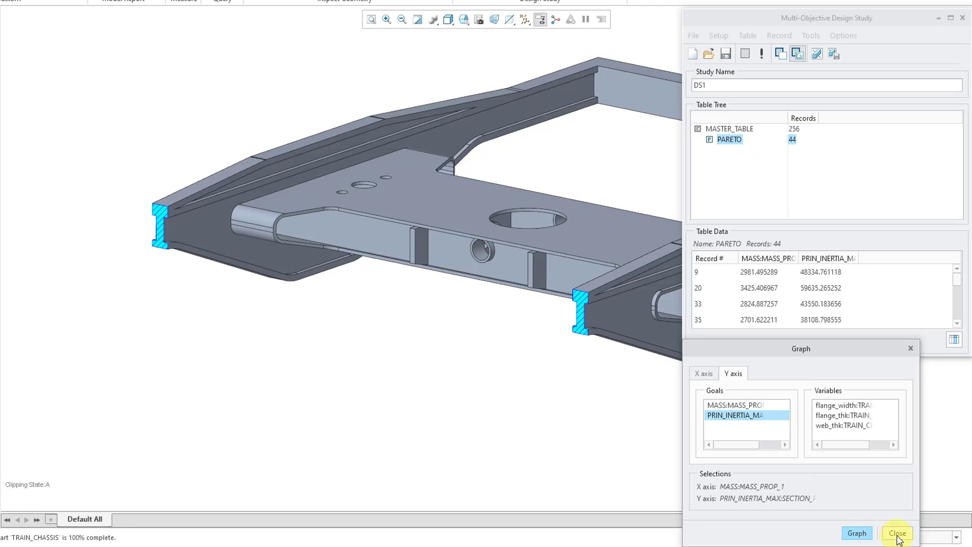
Step: Derive a constraints table named max_3000 from the PARETO table, limiting the MASS goal to a maximum of 3000
right_click(734, 142)
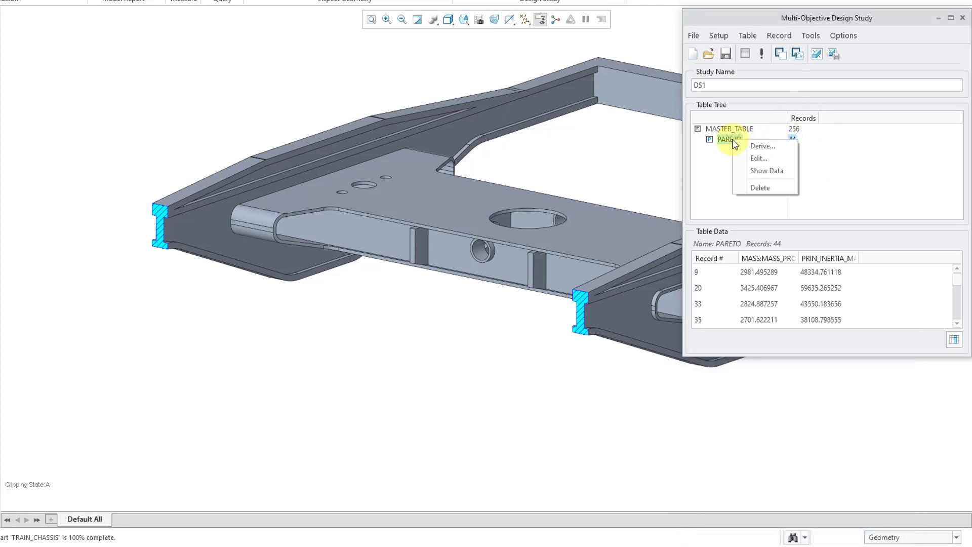
left_click(766, 146)
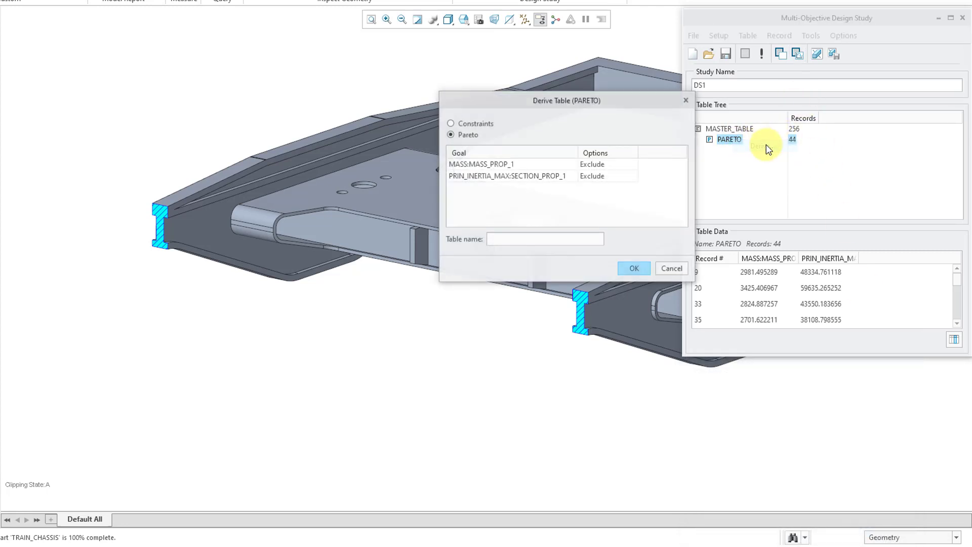
left_click(482, 123)
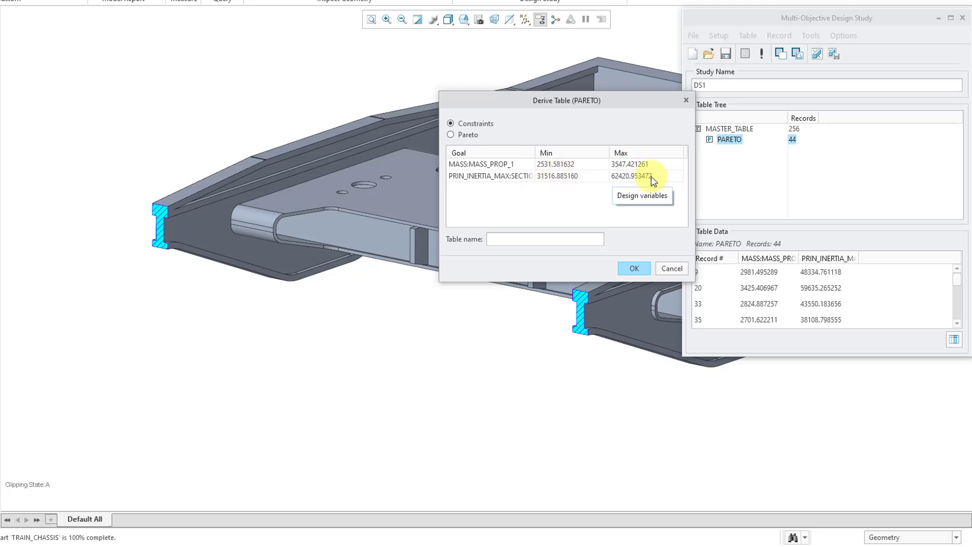
double_click(633, 164)
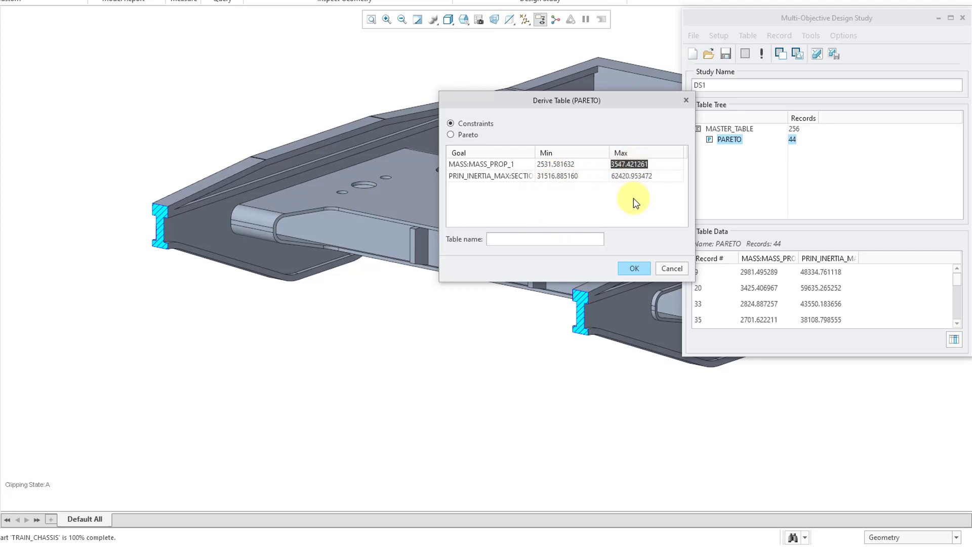
type("3")
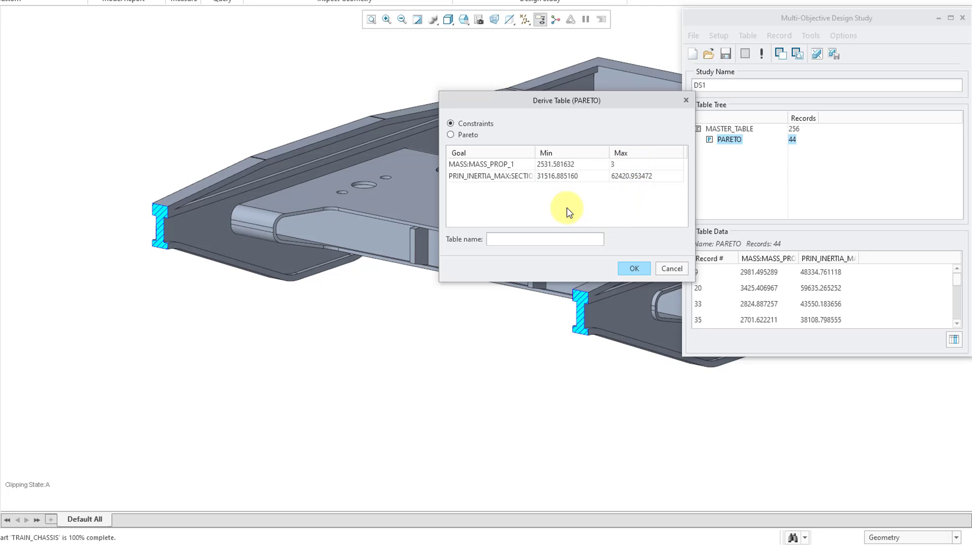
type("000")
key("Return")
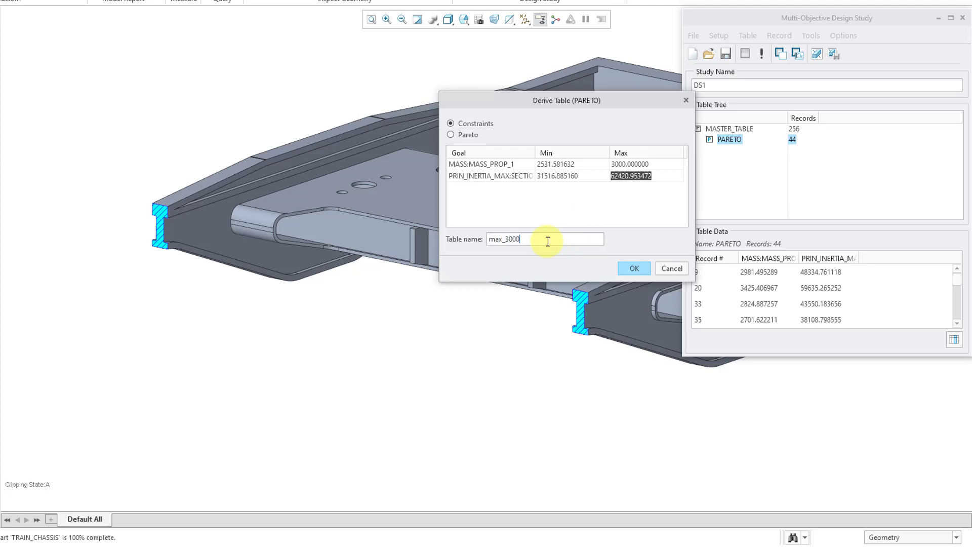
left_click(639, 272)
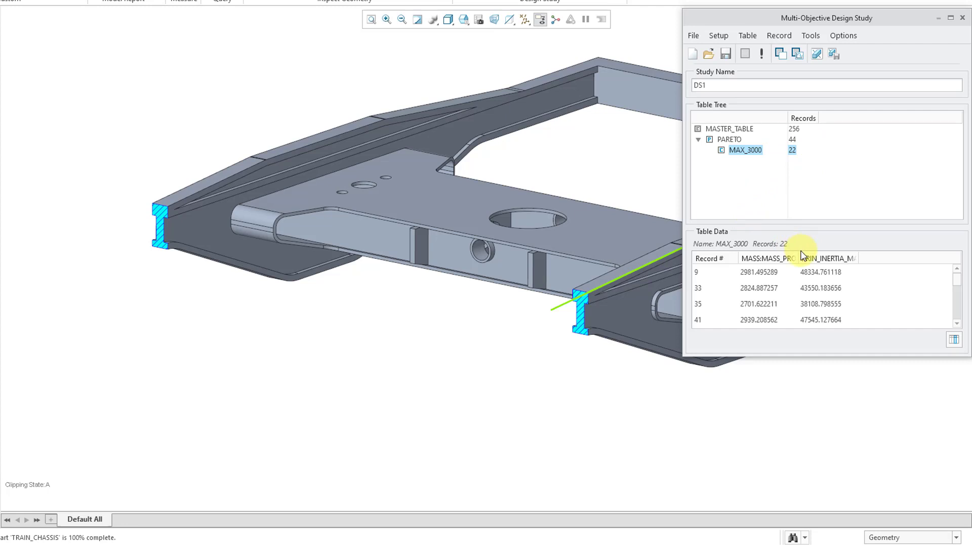
Step: Widen the MASS column and look through the records of the MAX_3000 table
left_click_drag(797, 258, 810, 258)
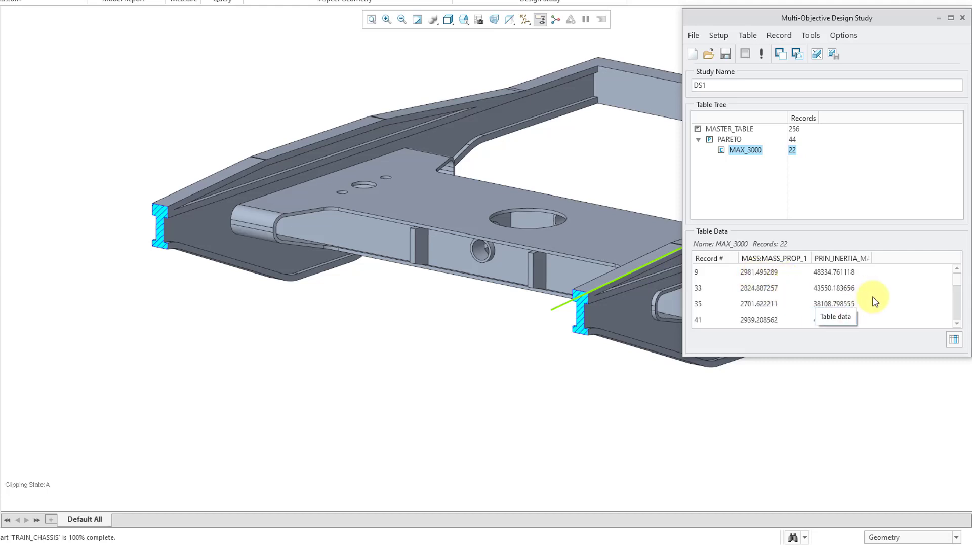
scroll(962, 298, "down", 2)
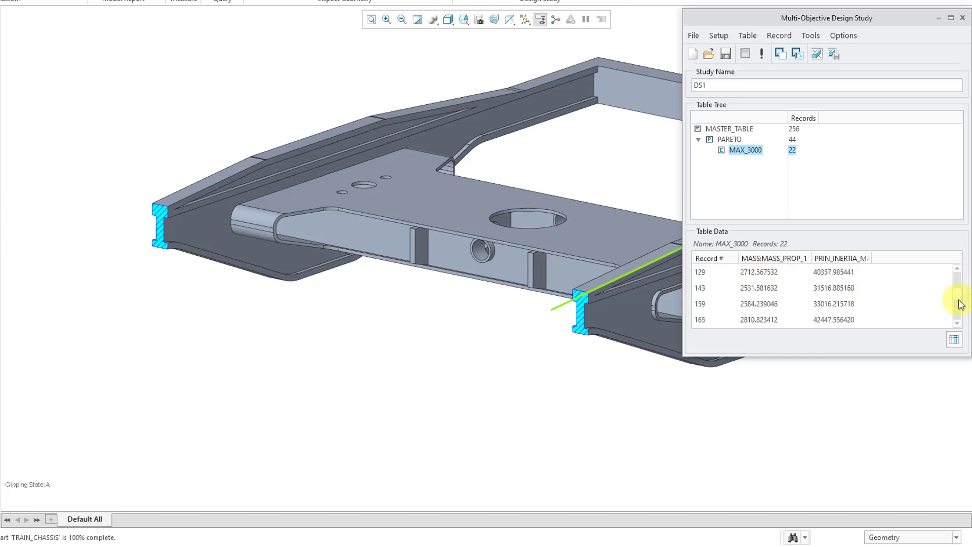
scroll(957, 299, "down", 3)
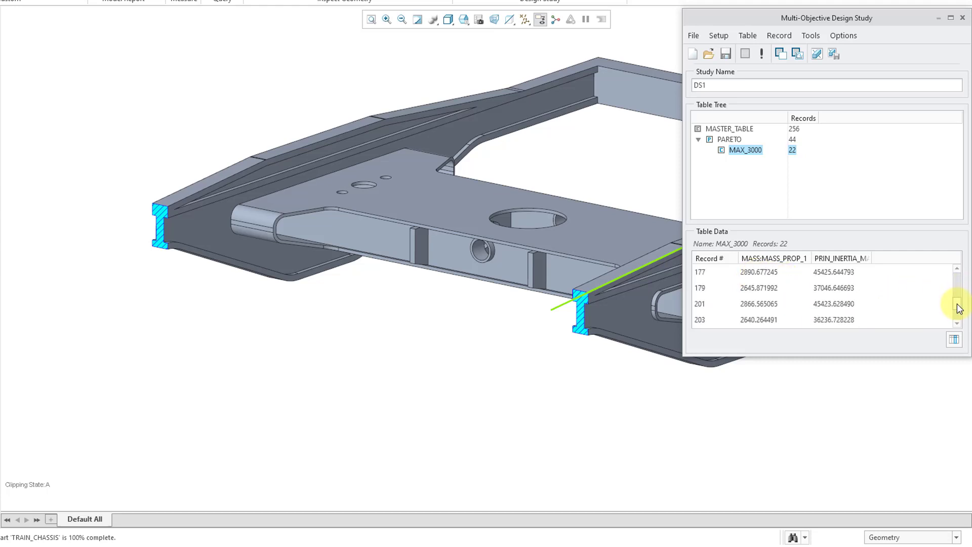
left_click_drag(958, 318, 957, 267)
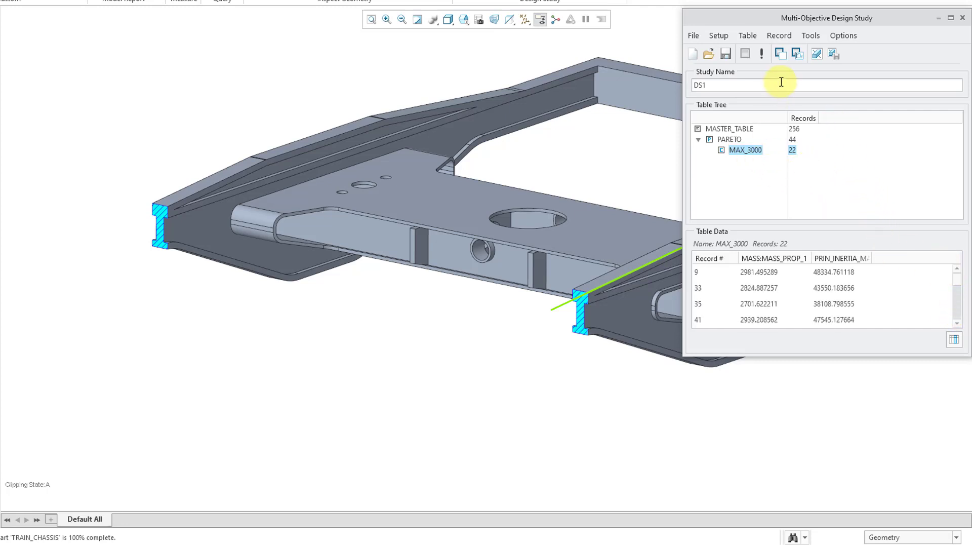
Step: Graph MAX_3000 with MASS on the X axis and PRIN_INERTIA_MAX on the Y axis, inspect the highest-inertia point, and close the graph
left_click(798, 54)
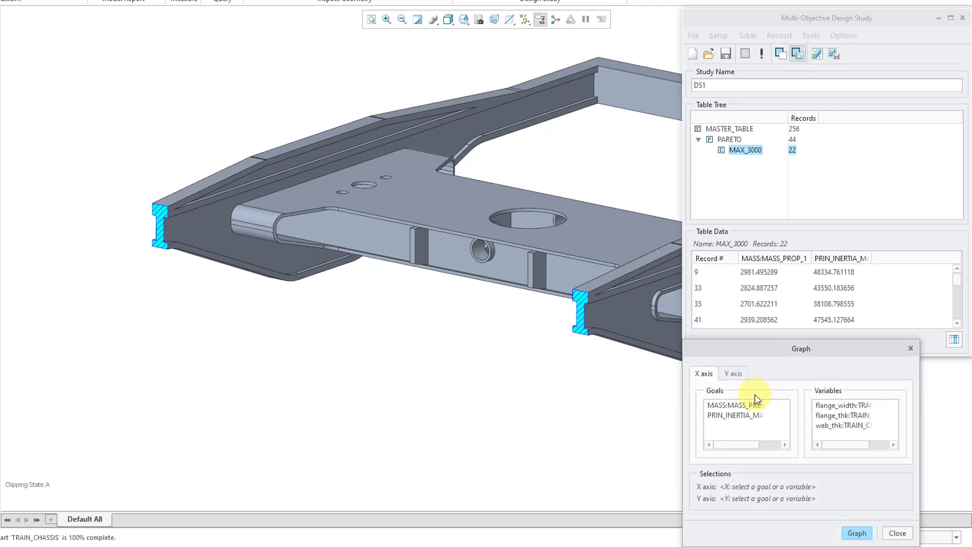
left_click(732, 405)
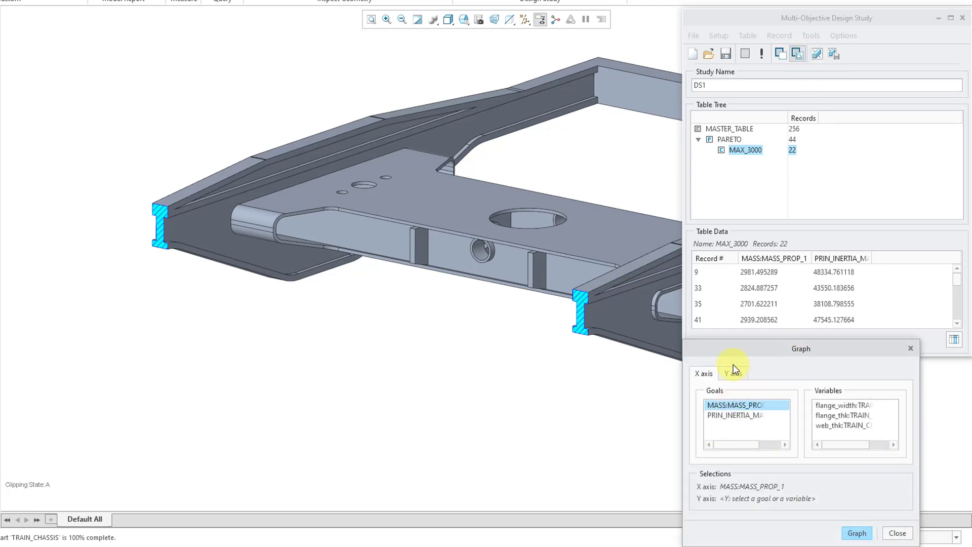
left_click(733, 373)
left_click(731, 415)
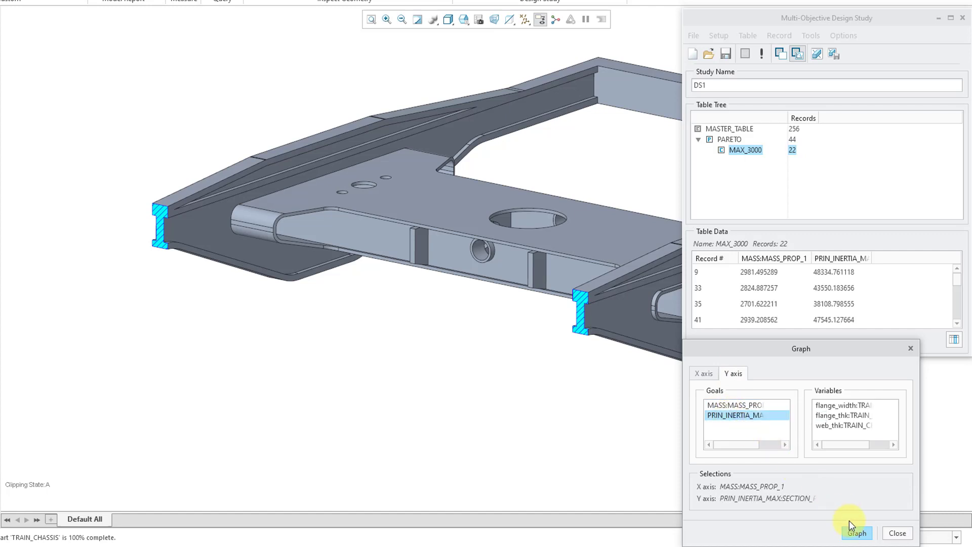
left_click(856, 535)
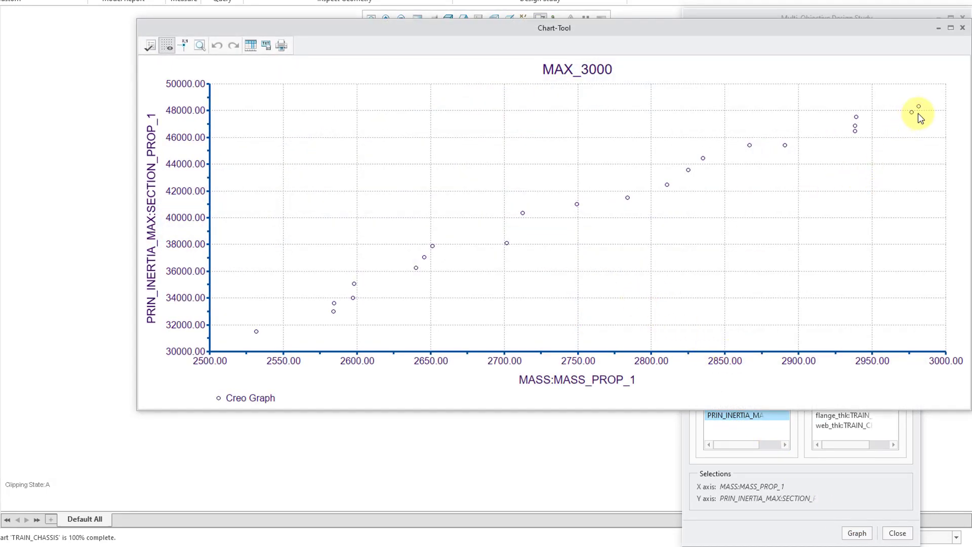
mouse_move(920, 114)
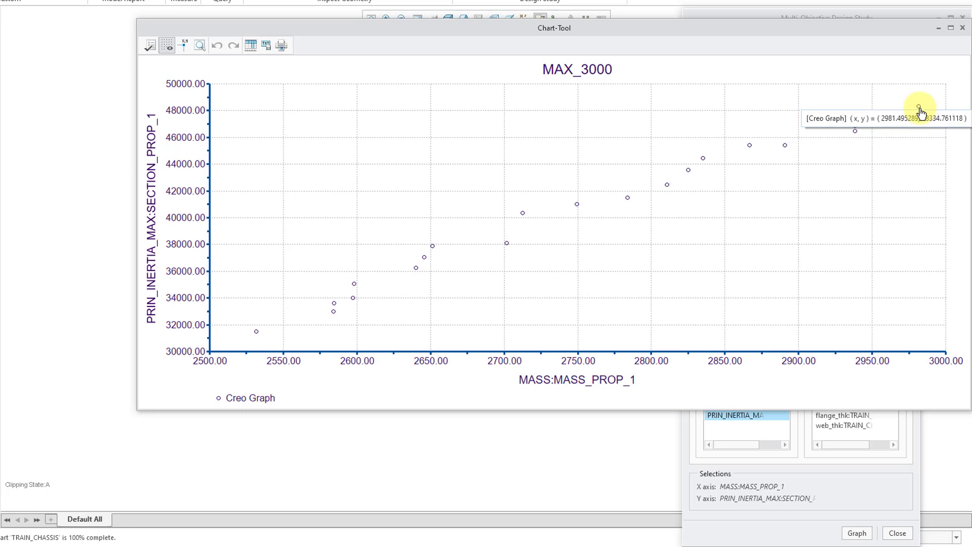
left_click(962, 28)
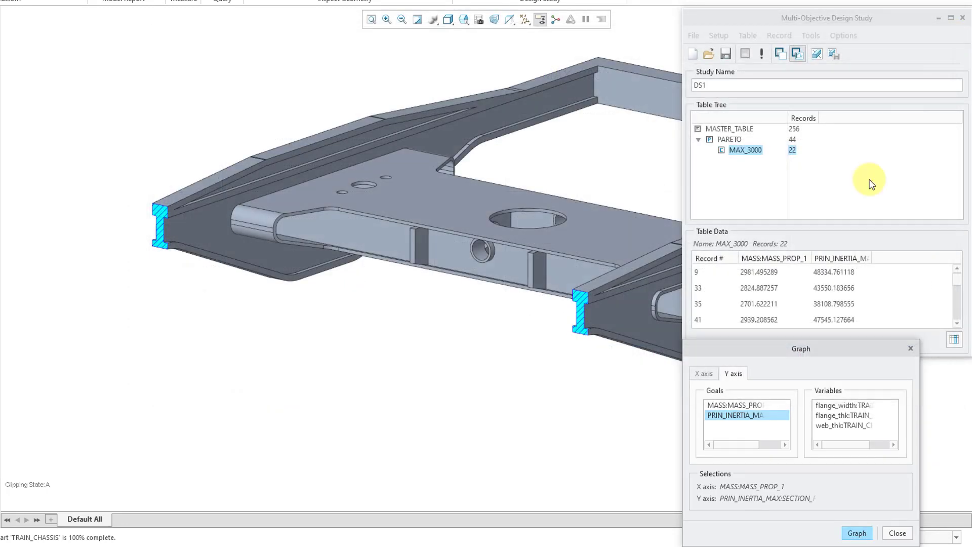
left_click(898, 533)
Step: Show the model for record 9 of MAX_3000 and examine its flange and web dimensions at the frame corner
left_click(760, 276)
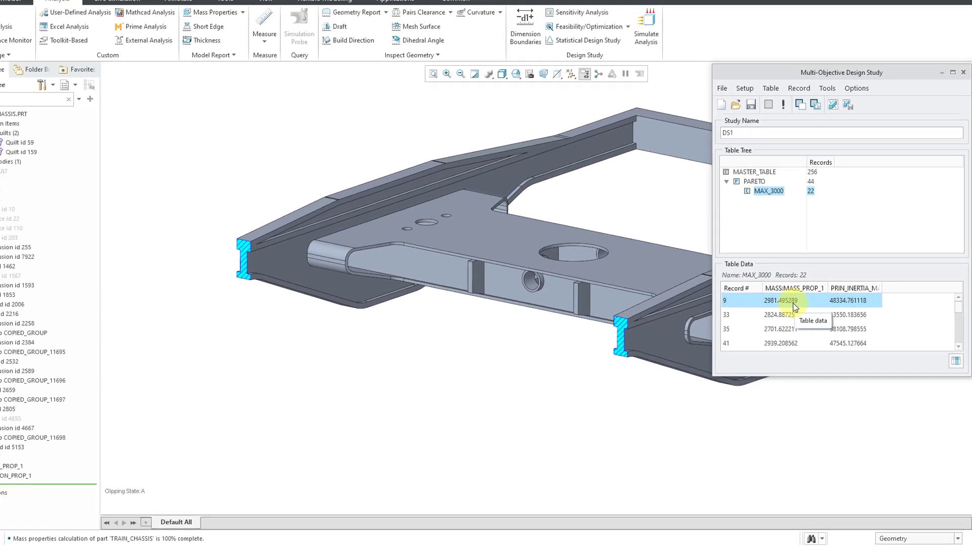
right_click(774, 278)
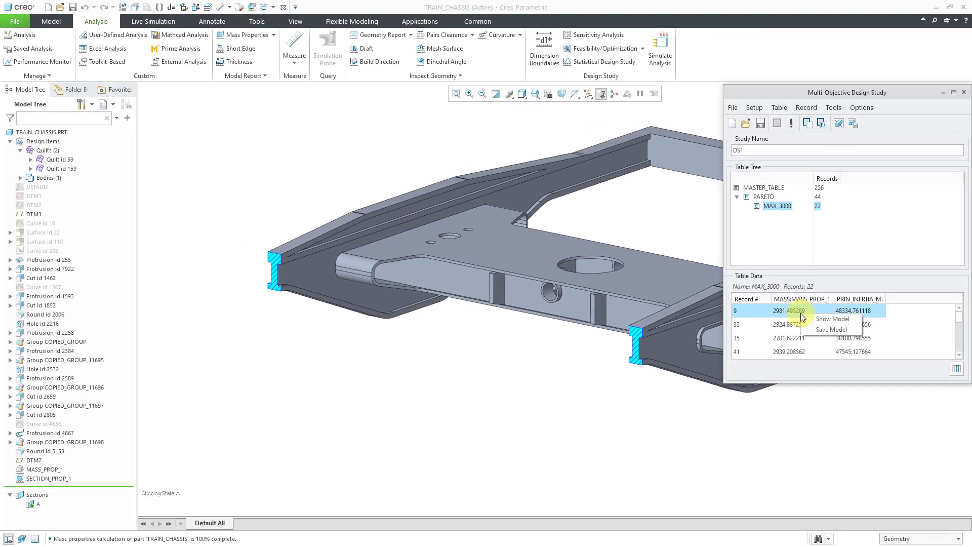
left_click(828, 321)
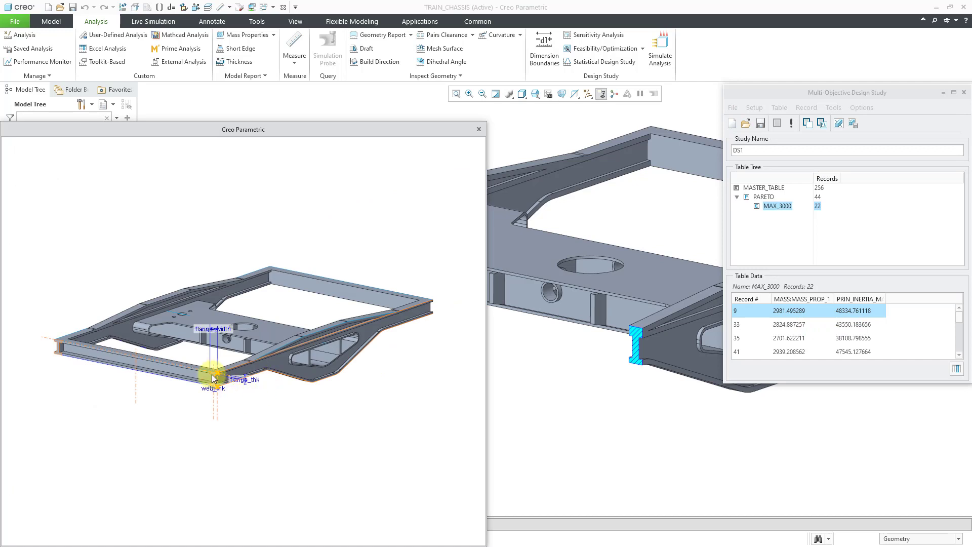
middle_click_drag(215, 385, 230, 495, "ctrl")
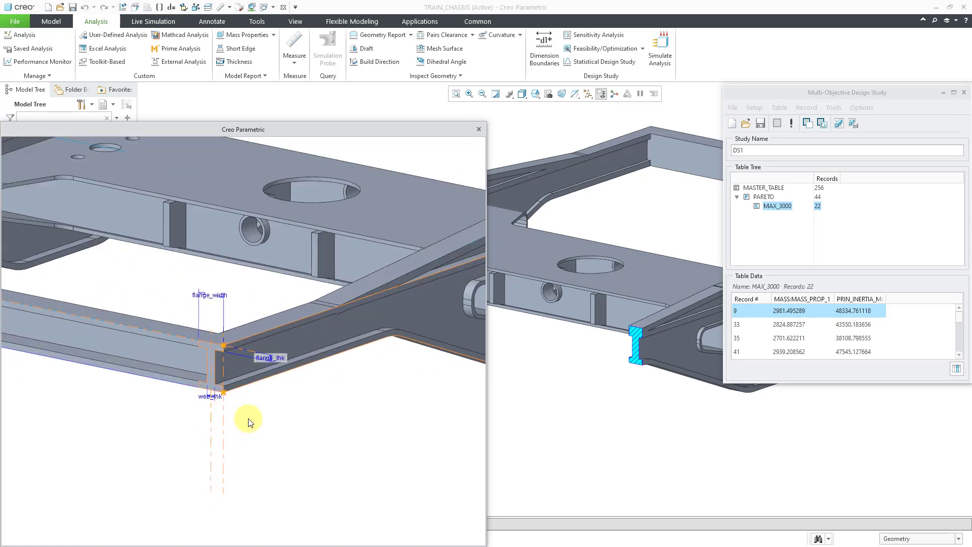
middle_click_drag(256, 414, 336, 436, "ctrl")
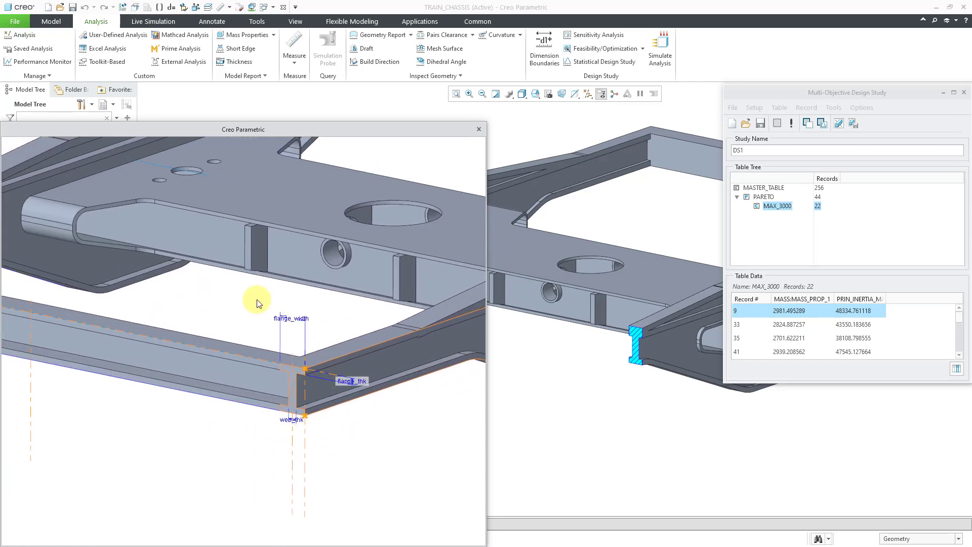
left_click(268, 22)
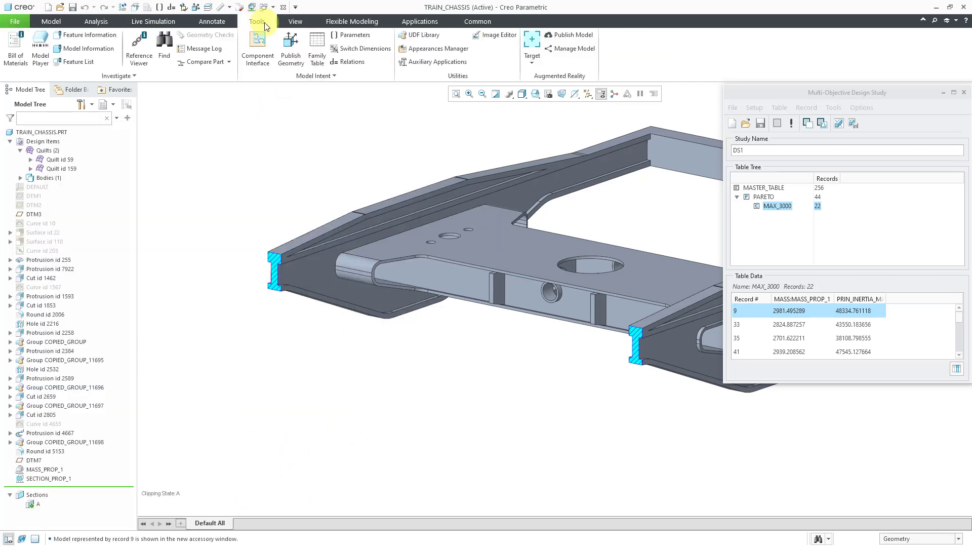
left_click(366, 51)
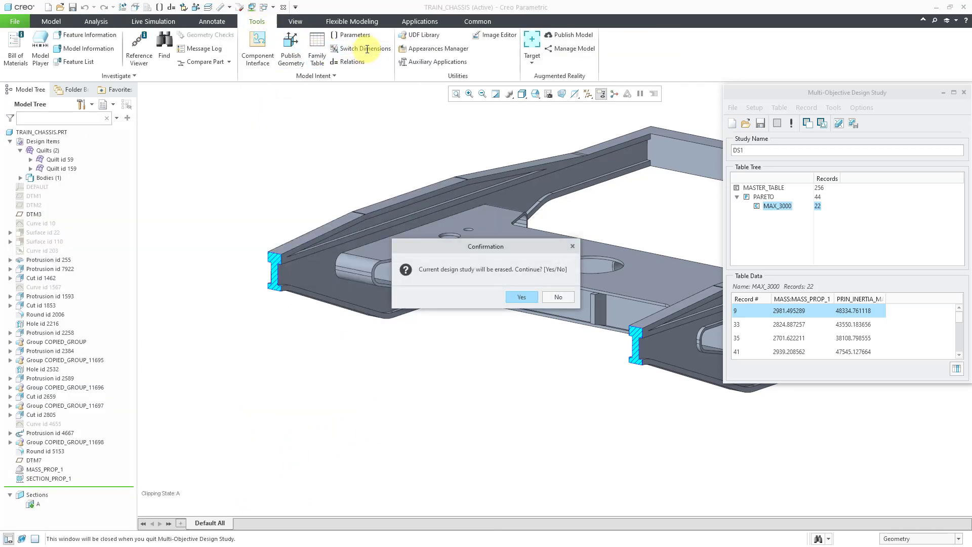
left_click(560, 298)
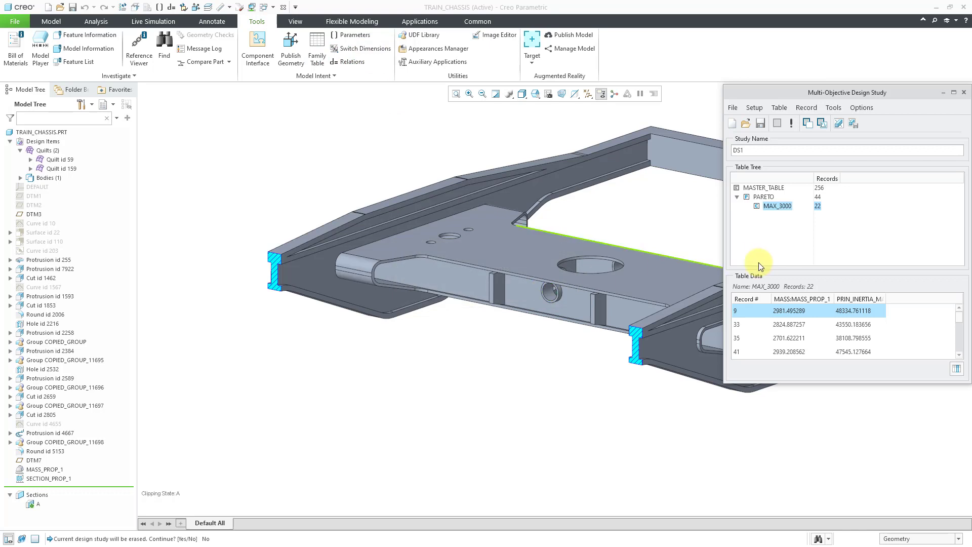
Step: Save the design study DS1 and close it
left_click(760, 123)
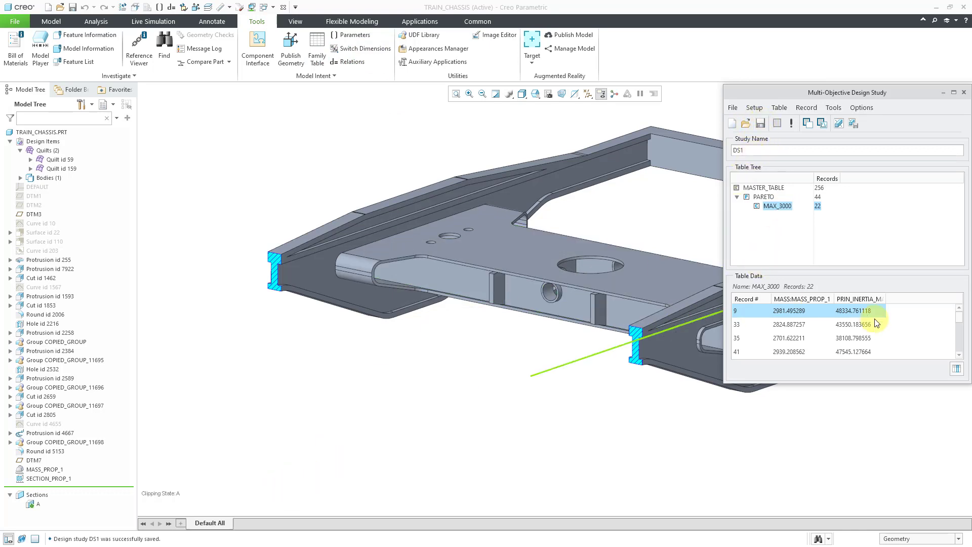
left_click(964, 92)
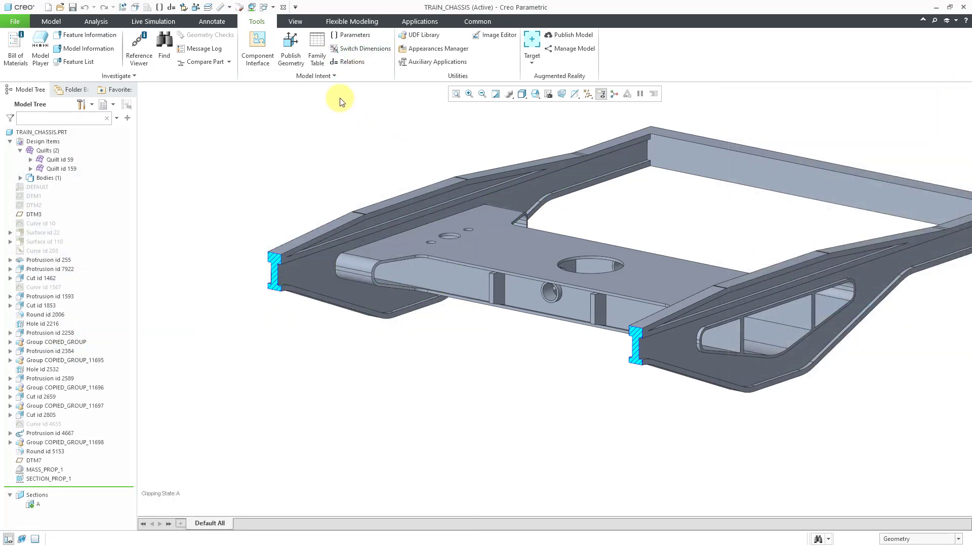
Step: Reopen the Multi-Objective Design Study tool and retrieve the saved study DS1
left_click(109, 25)
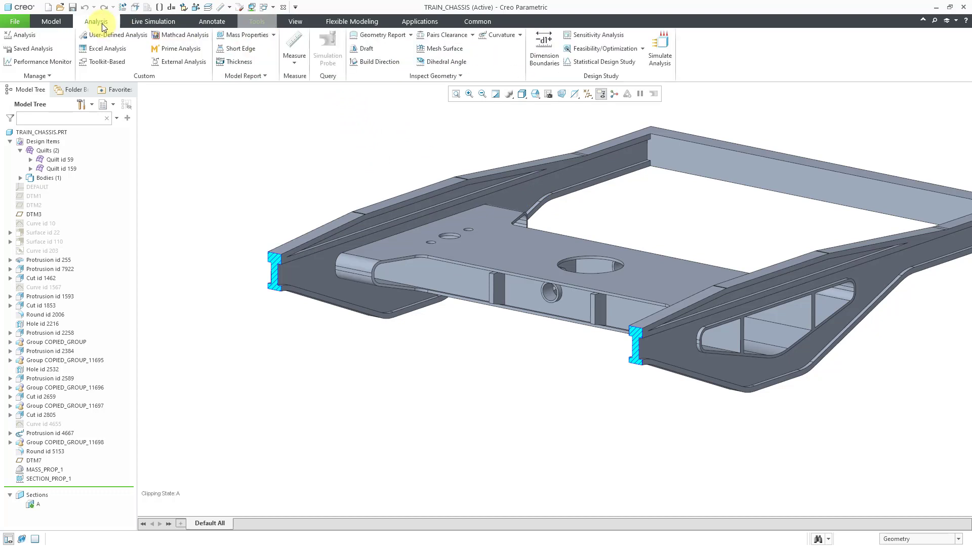
left_click(642, 49)
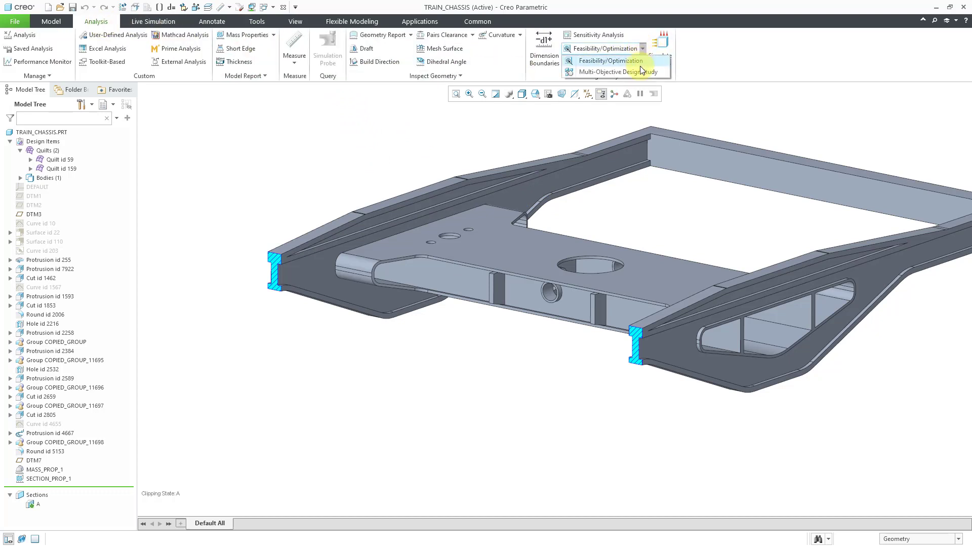
left_click(640, 70)
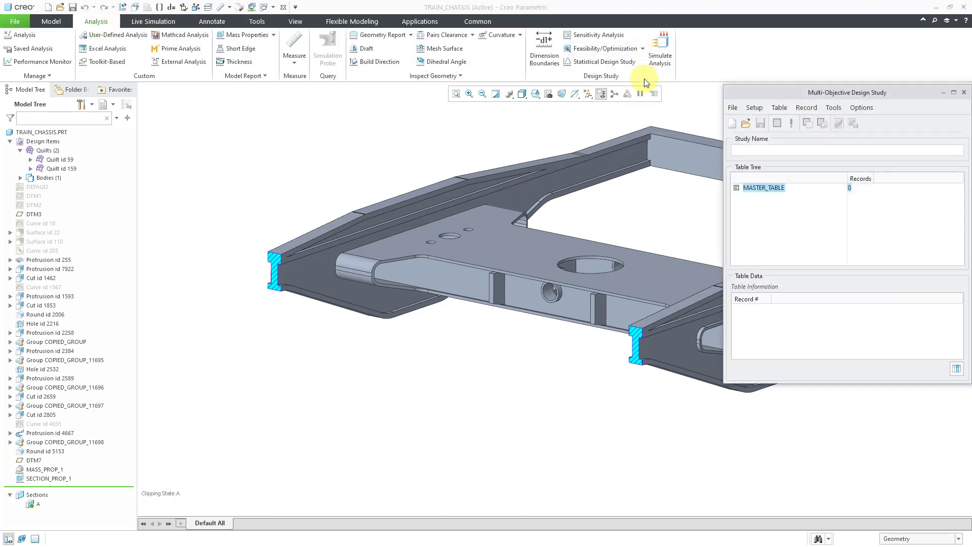
left_click(746, 123)
left_click(893, 134)
left_click(921, 208)
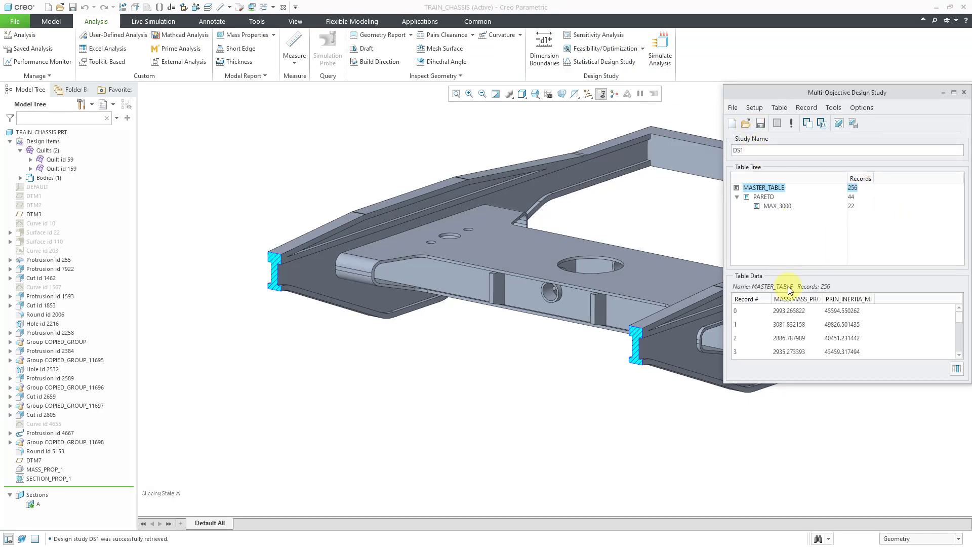
Step: Show the model for record 9 of the MAX_3000 table, examine its corner flange and web dimensions, and close the preview
left_click(783, 207)
left_click(798, 314)
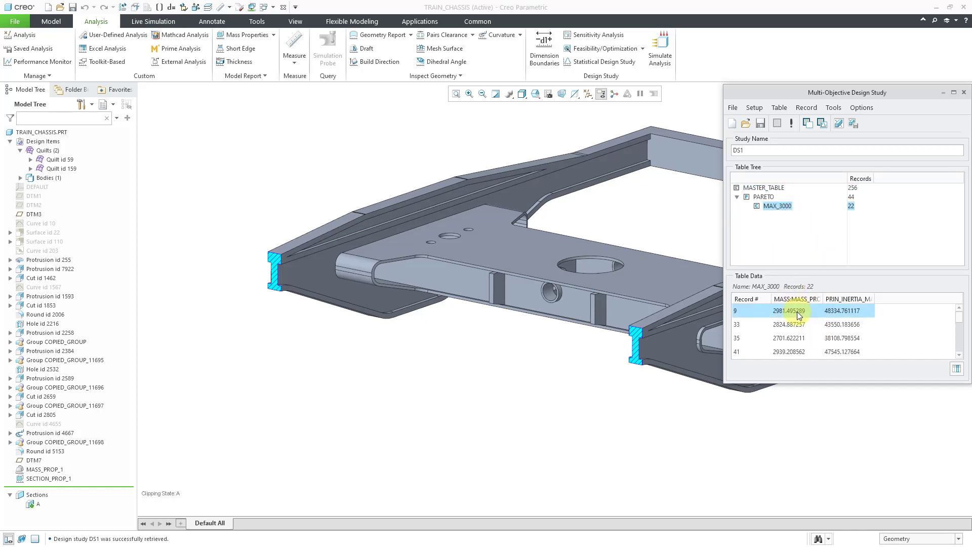
right_click(798, 314)
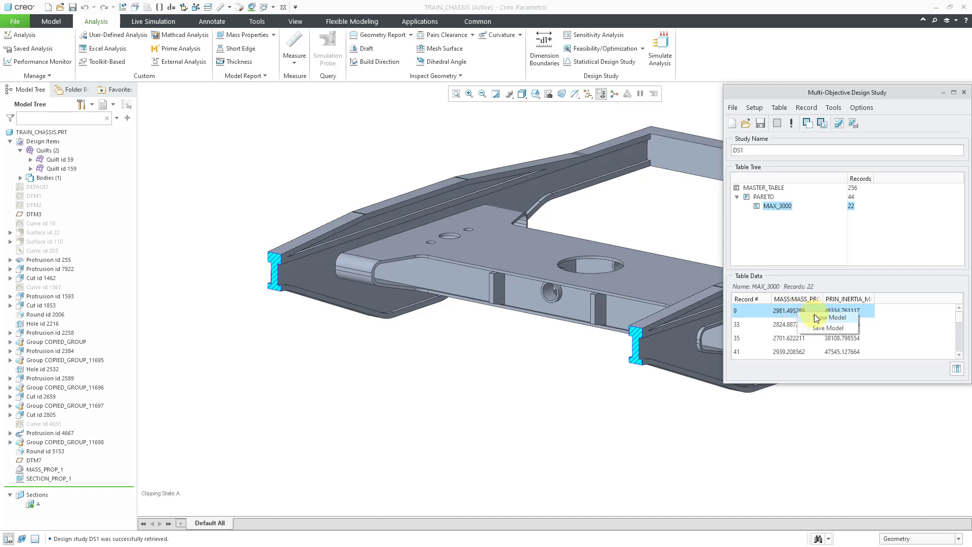
left_click(831, 317)
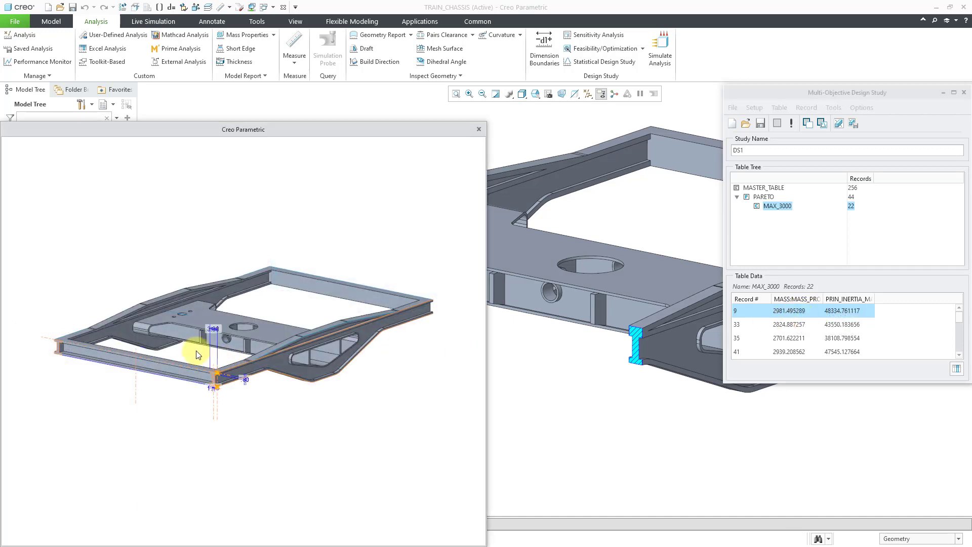
scroll(245, 391, "up", 6)
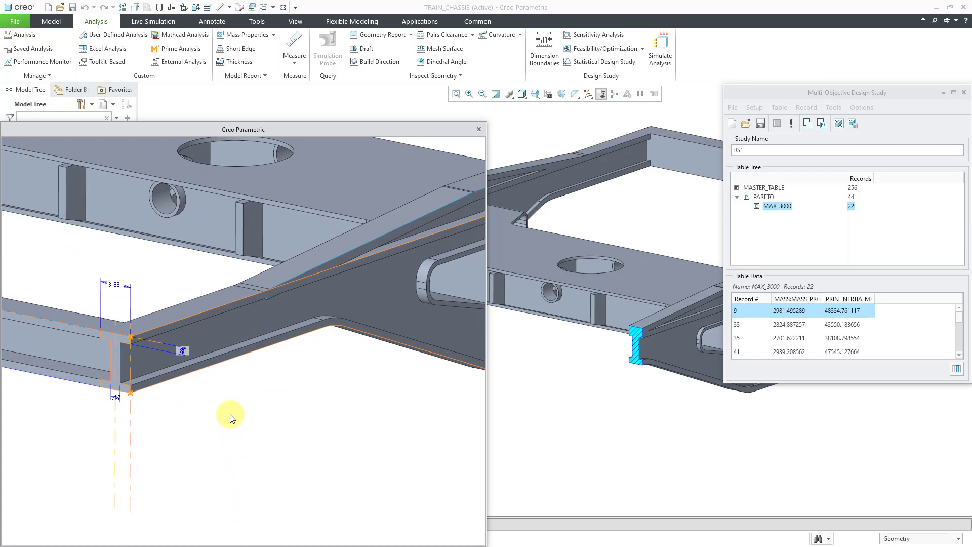
middle_click_drag(212, 391, 248, 422, "shift")
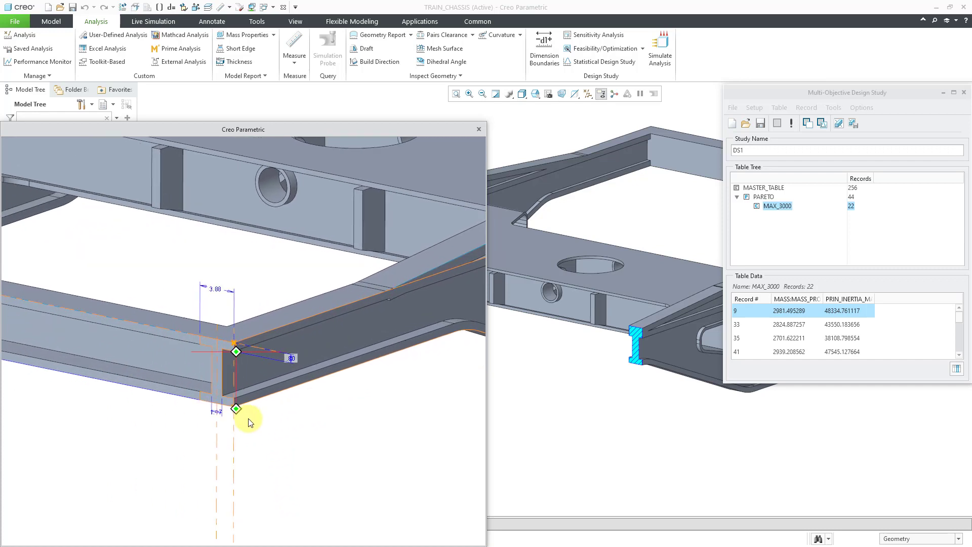
scroll(252, 435, "up", 5)
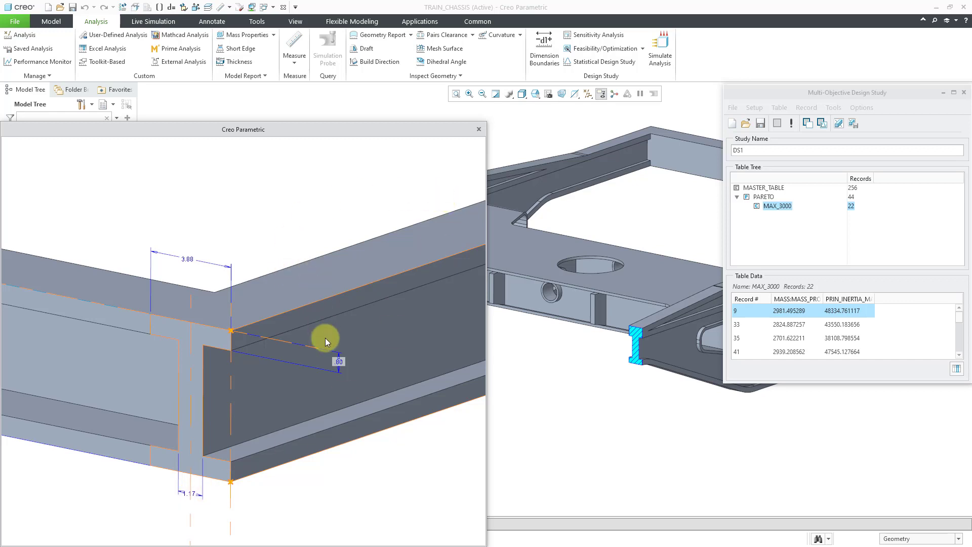
middle_click_drag(325, 338, 320, 194, "ctrl")
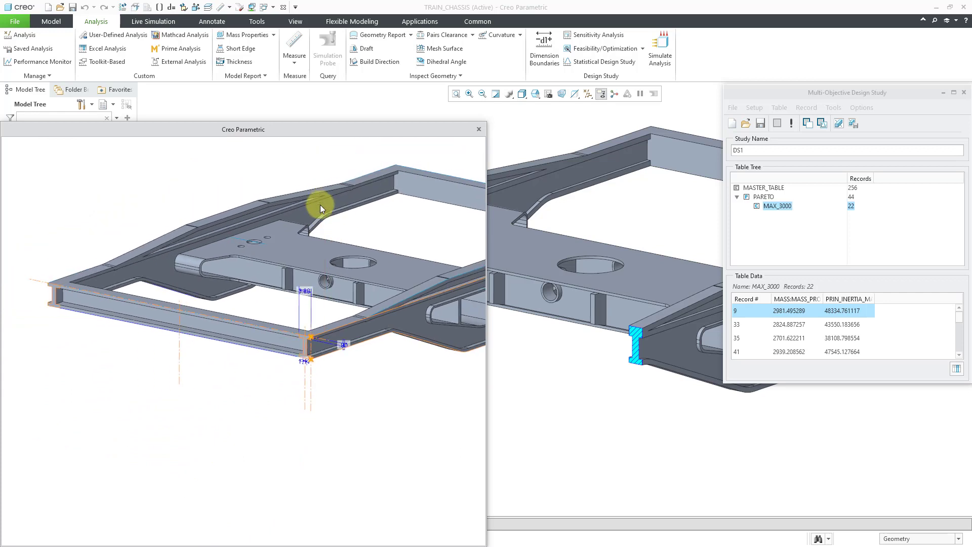
left_click(479, 129)
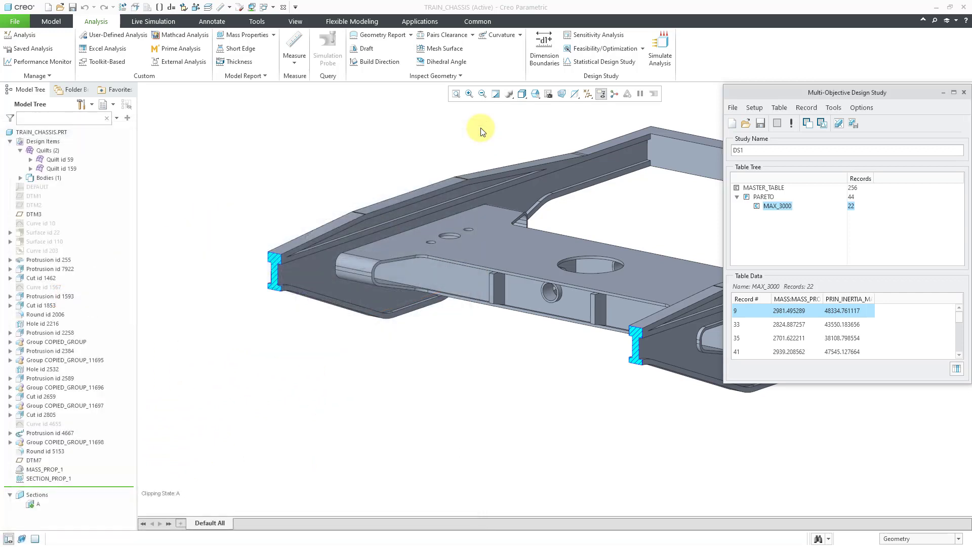
Step: Save the model of record 9 as a new part file named train_chassis_opt
right_click(800, 312)
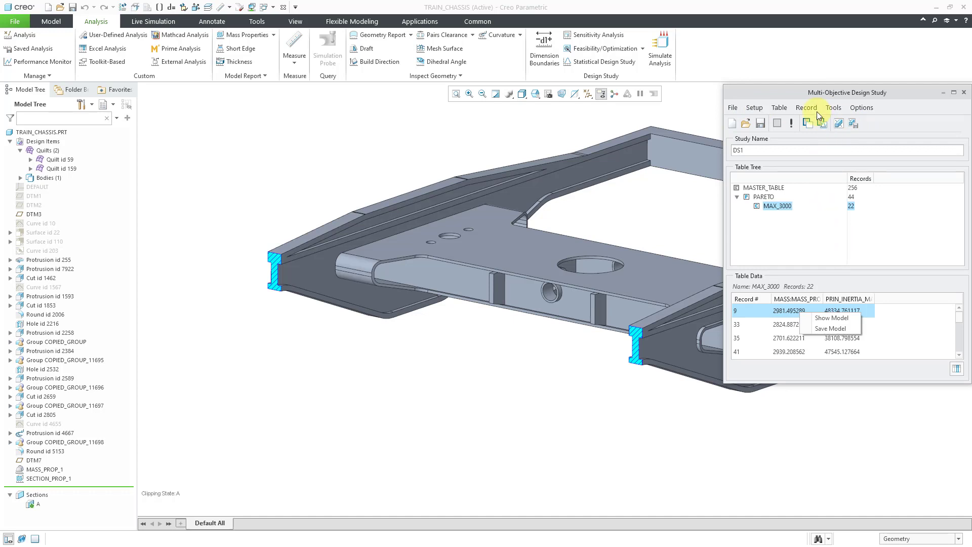
left_click(831, 328)
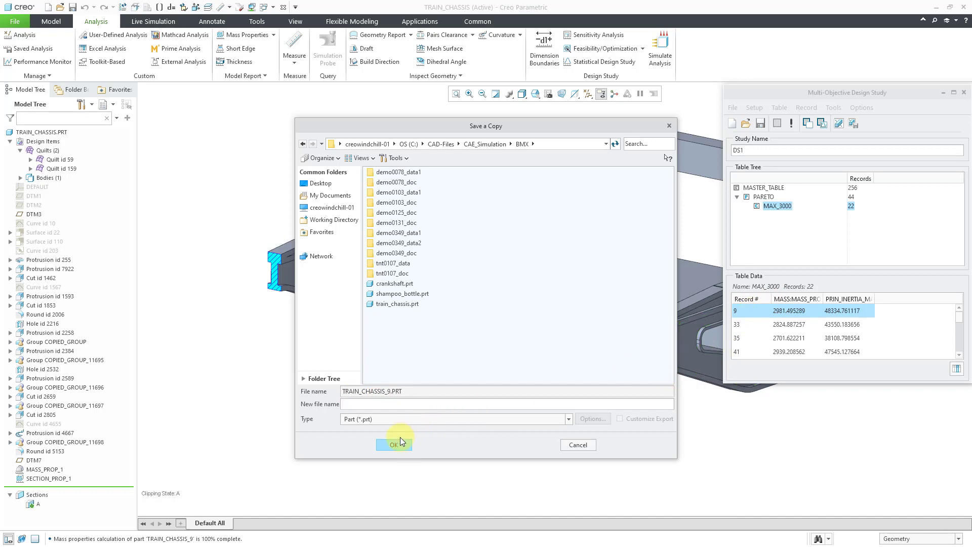
left_click(403, 406)
type("train_chassis_opt")
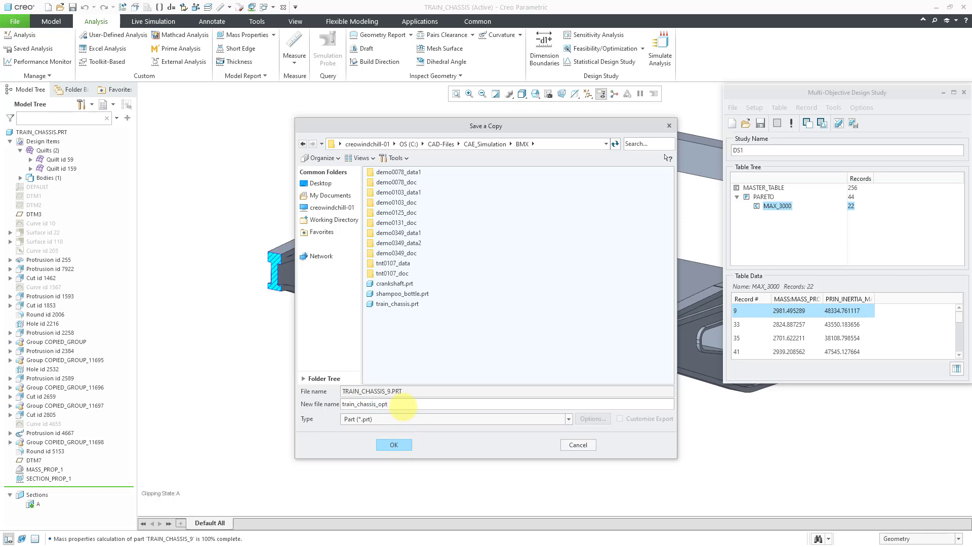
left_click(399, 443)
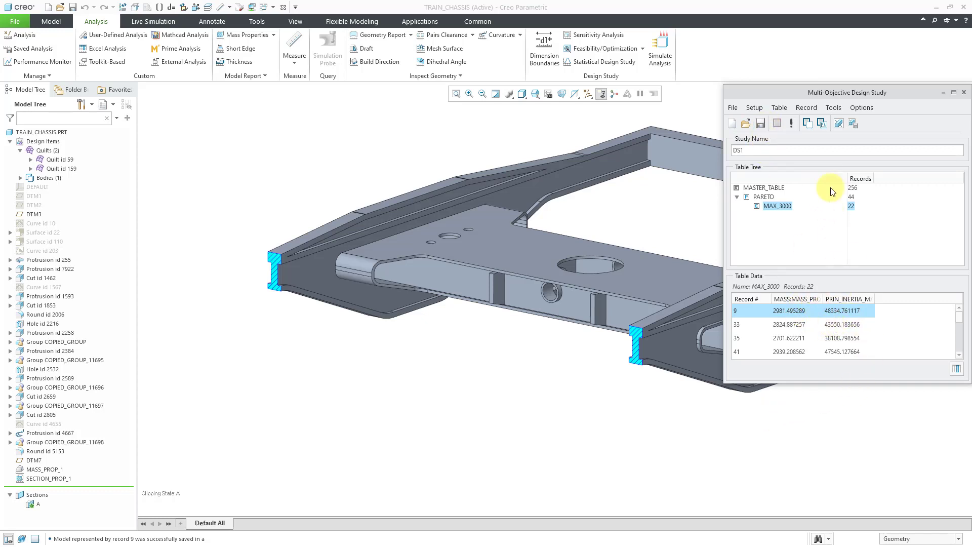
Step: Save design study DS1 with its current tables and close the study
left_click(760, 125)
left_click(964, 93)
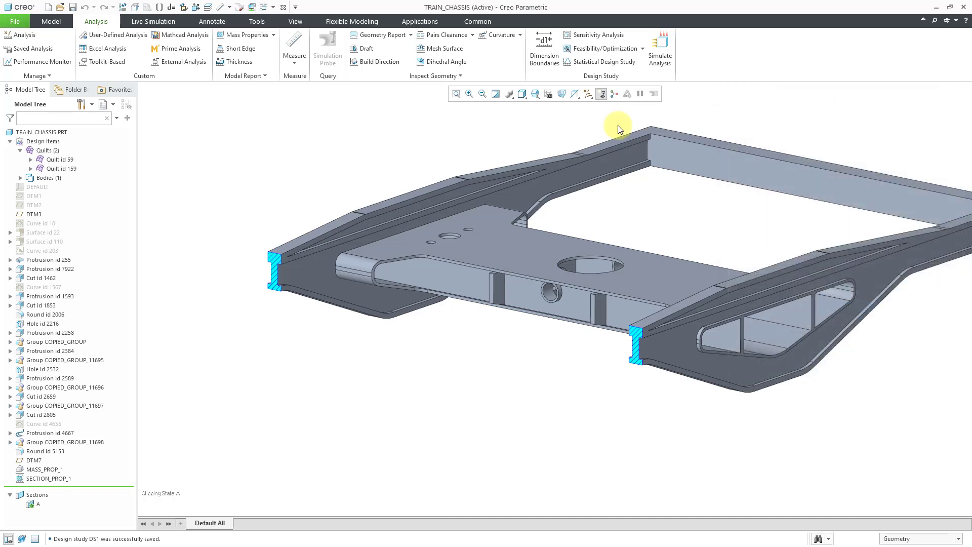
Step: Open the optimized part train_chassis_opt.prt from the BMX folder
left_click(59, 7)
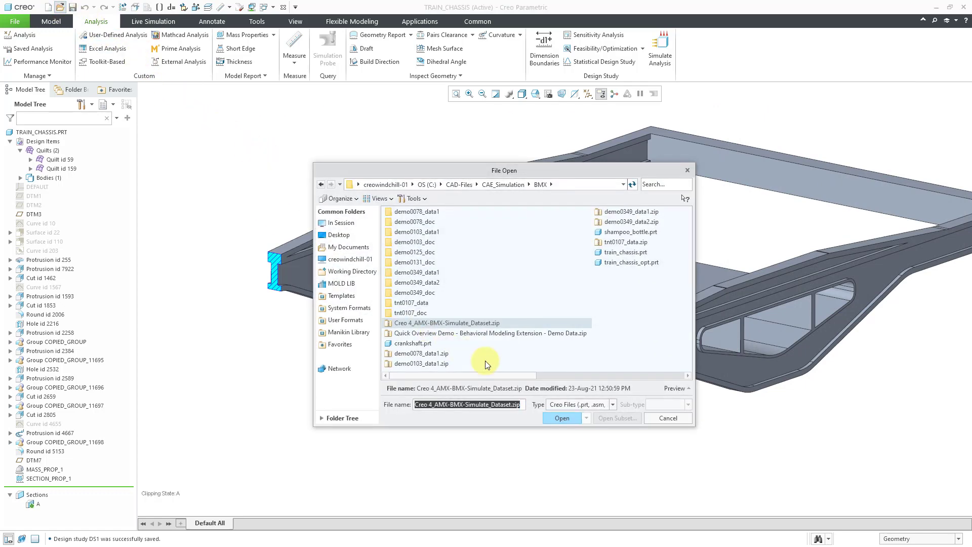
double_click(627, 262)
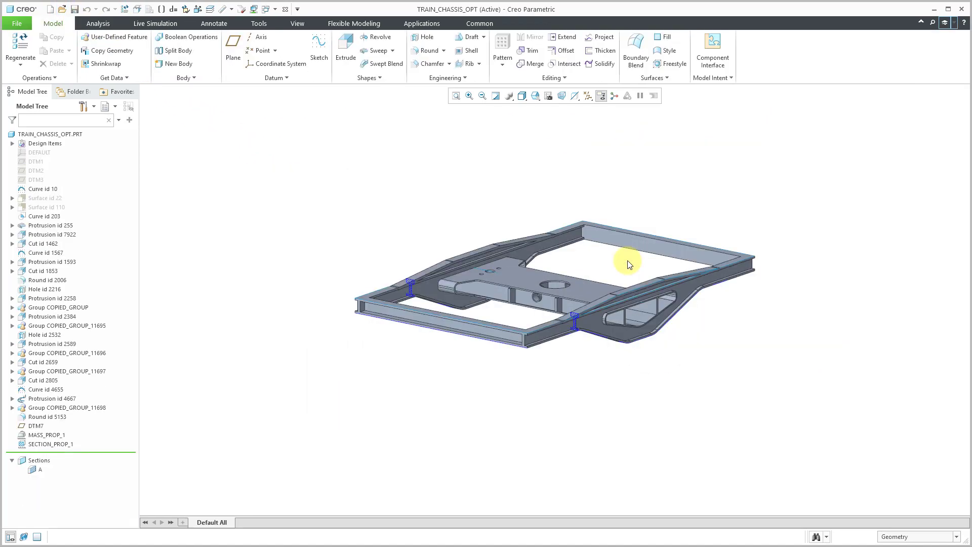
scroll(553, 323, "down", 5)
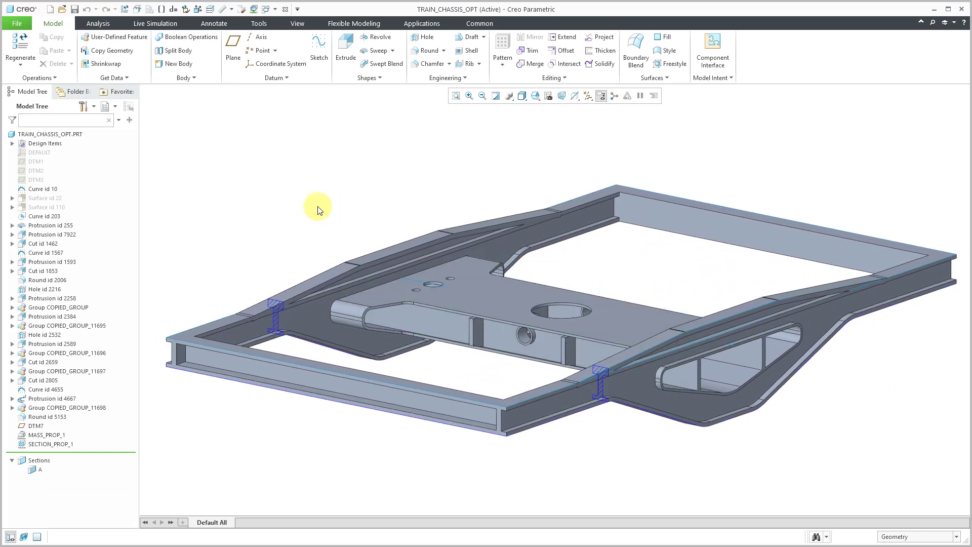
Step: Display the dimensions of Protrusion id 255 and examine its flange and web sizes at the front frame corner
left_click(65, 226)
left_click(72, 167)
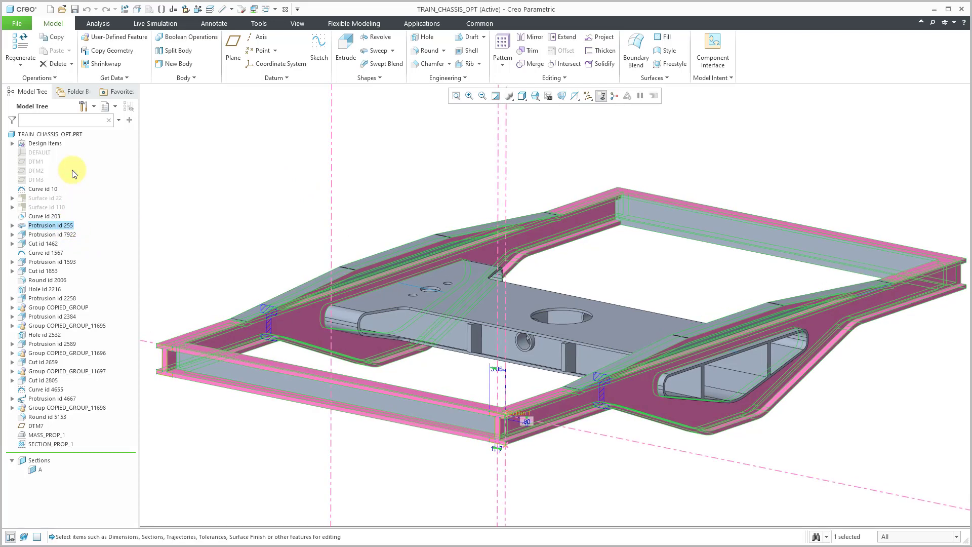
middle_click_drag(476, 482, 491, 499, "shift")
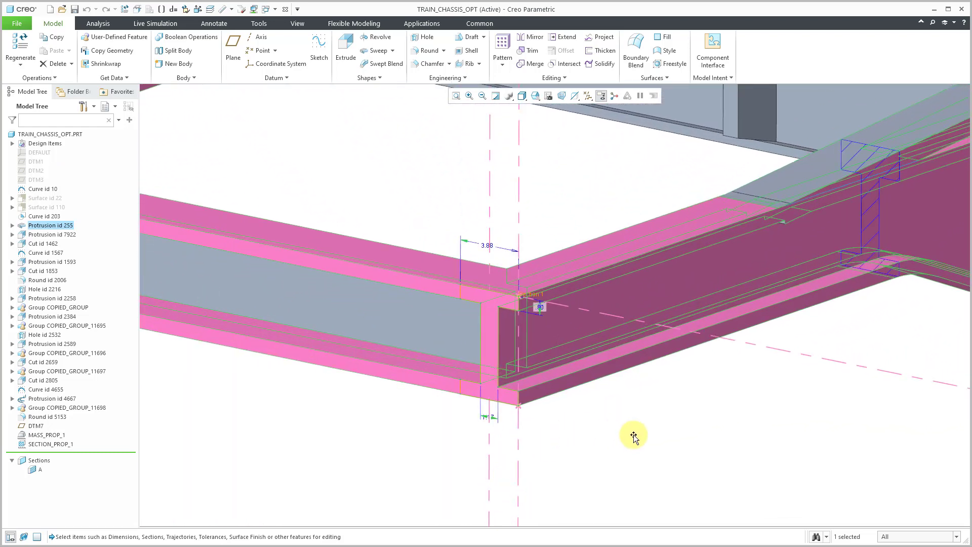